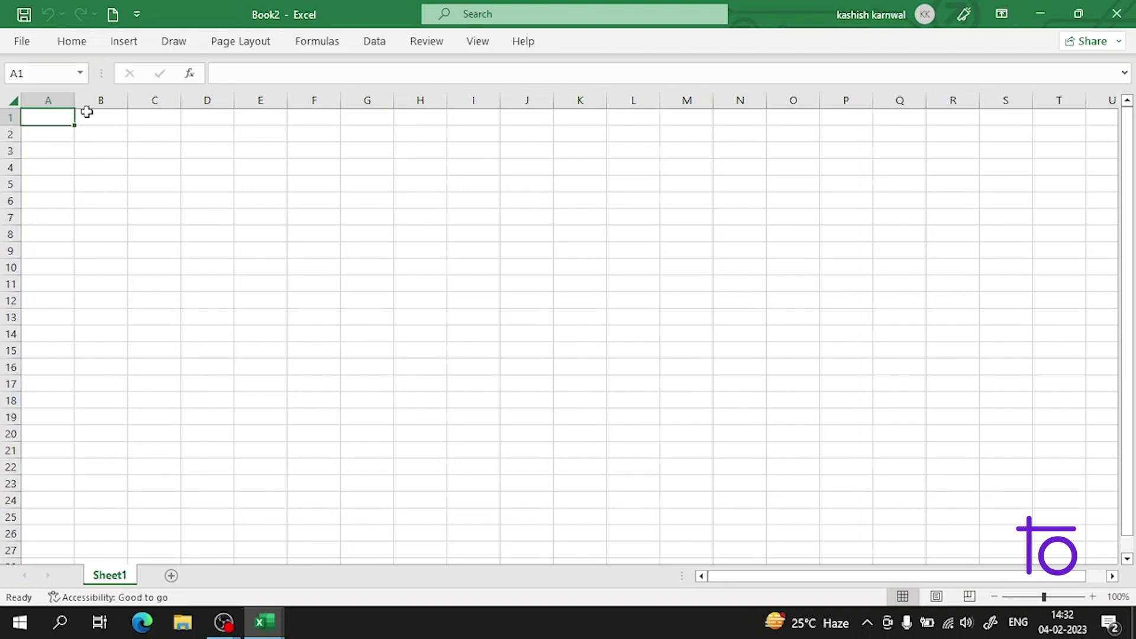
left_click(107, 114)
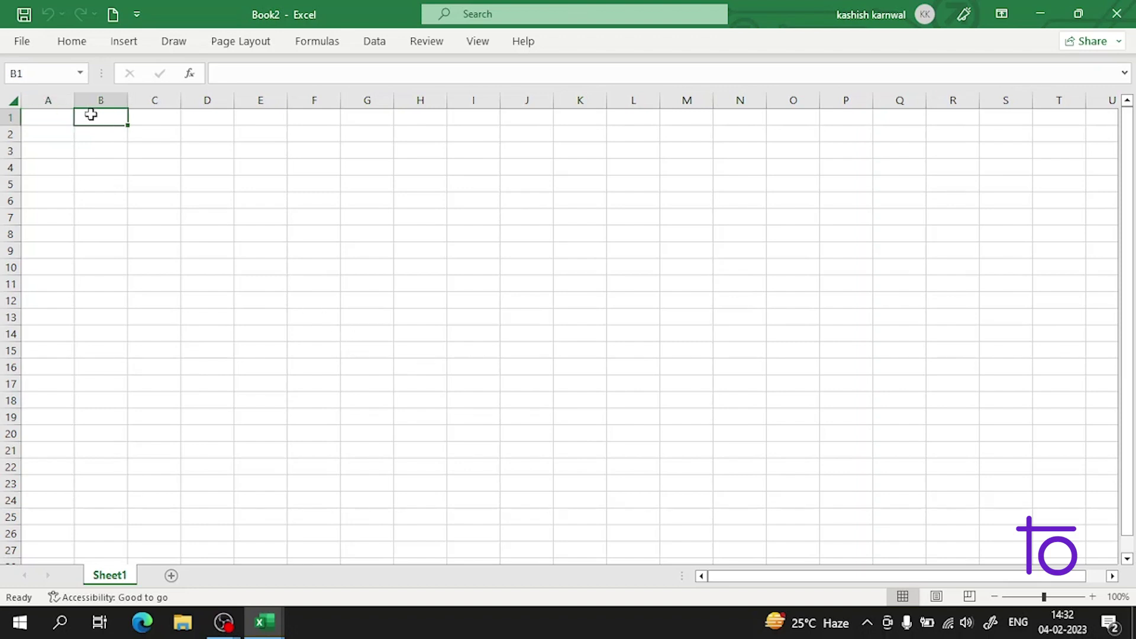
left_click(49, 121)
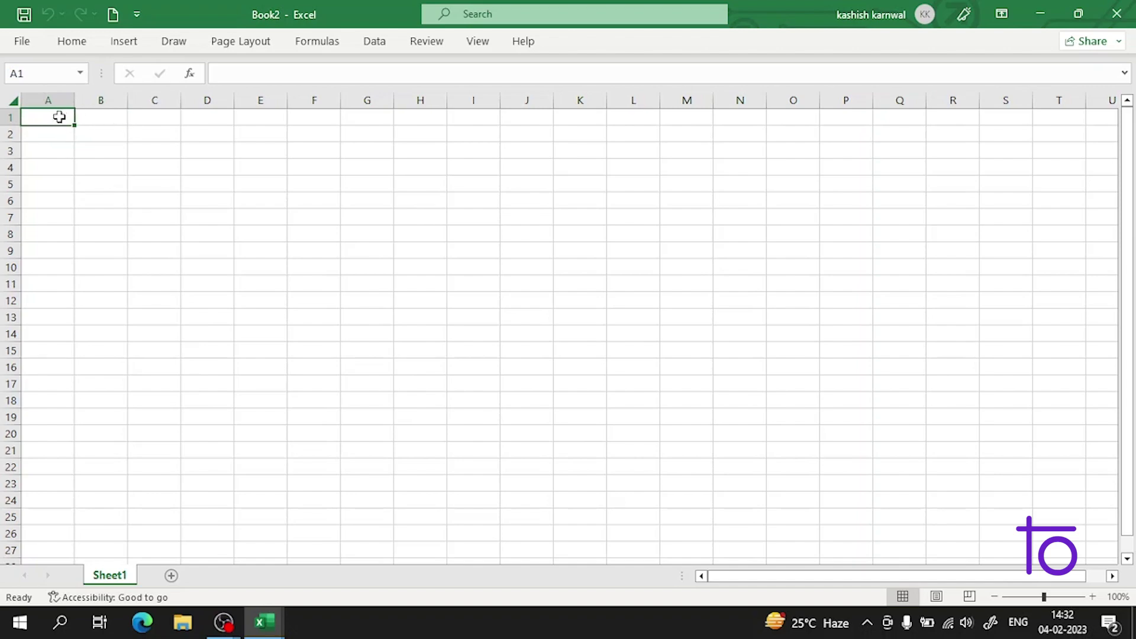
double_click(64, 119)
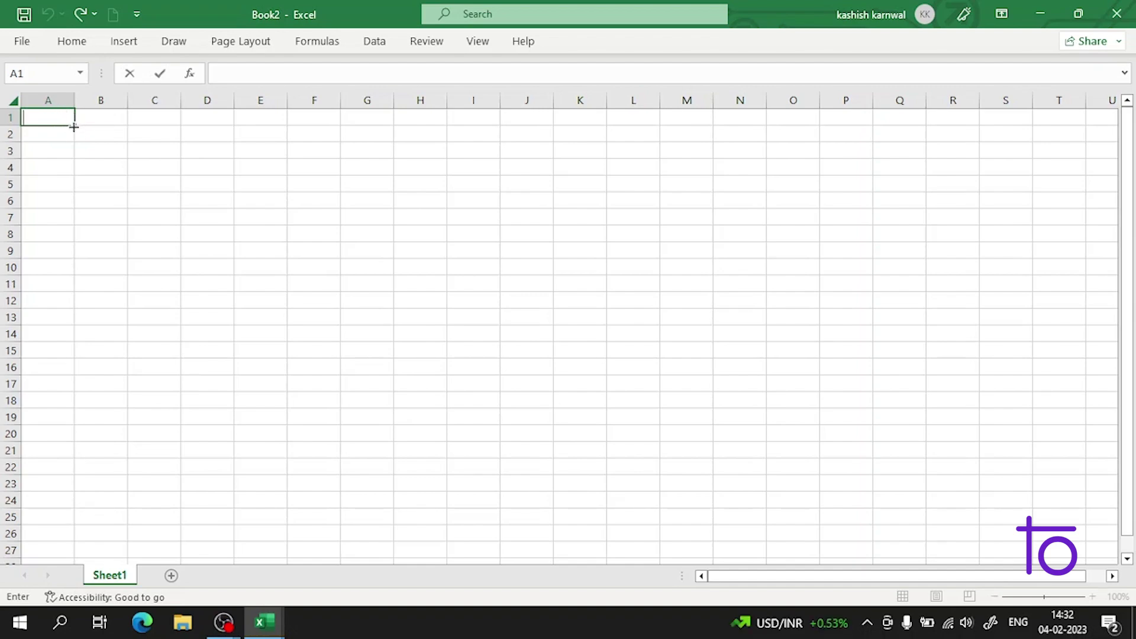
left_click(57, 115)
key("Escape")
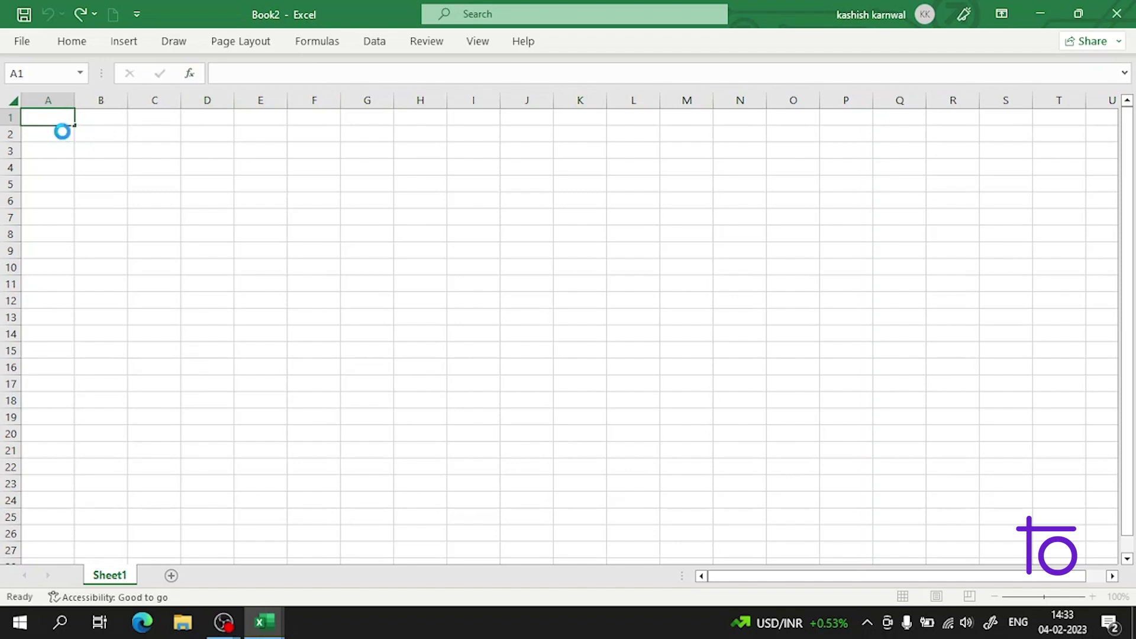
left_click(62, 131)
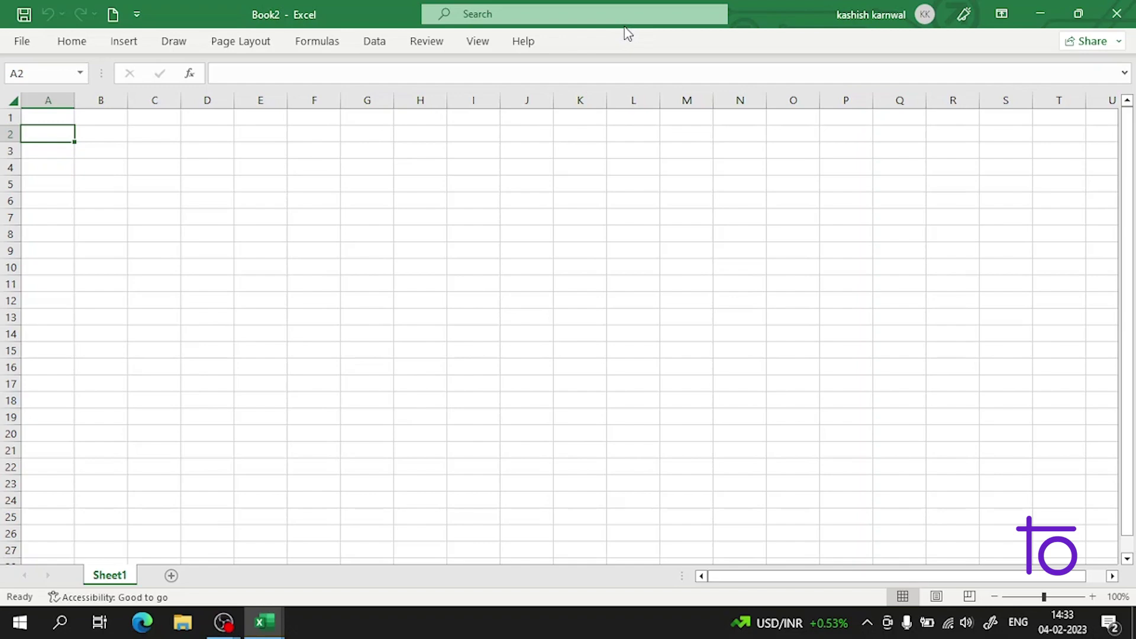
double_click(37, 121)
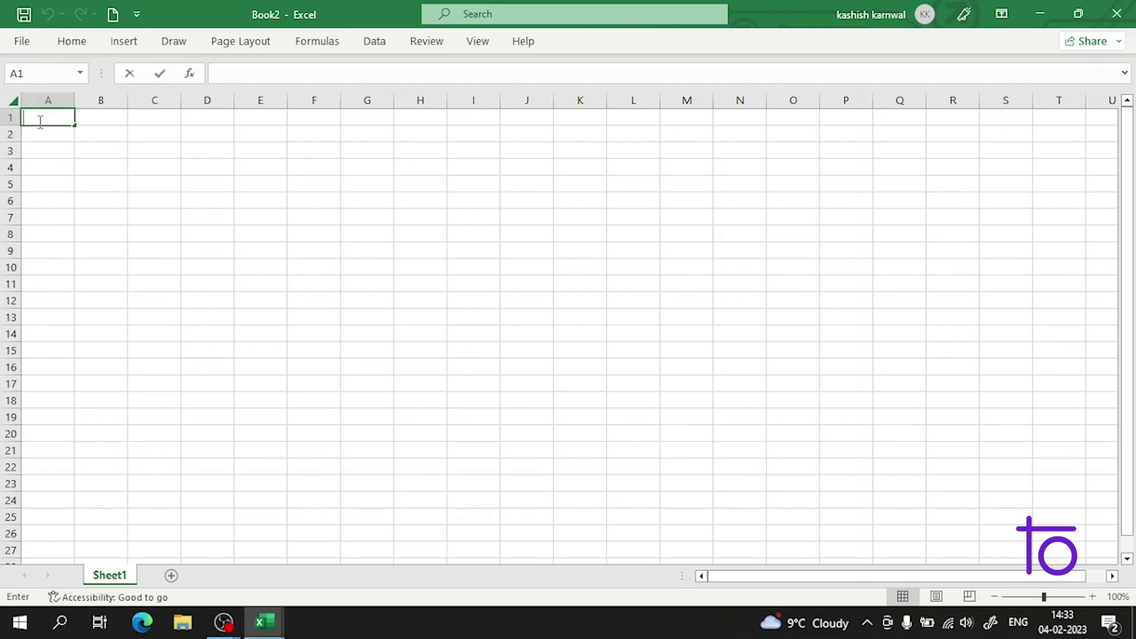
Step: Enter the heading jan in B1 and the four people's first names in cells A2 to A5
left_click(90, 122)
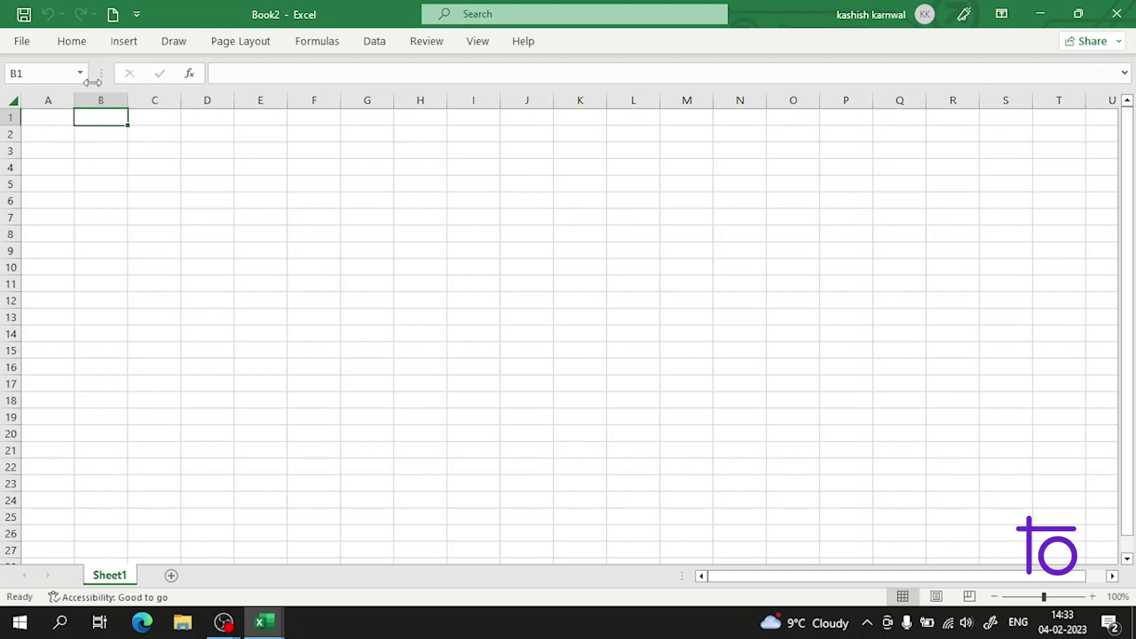
type("jan")
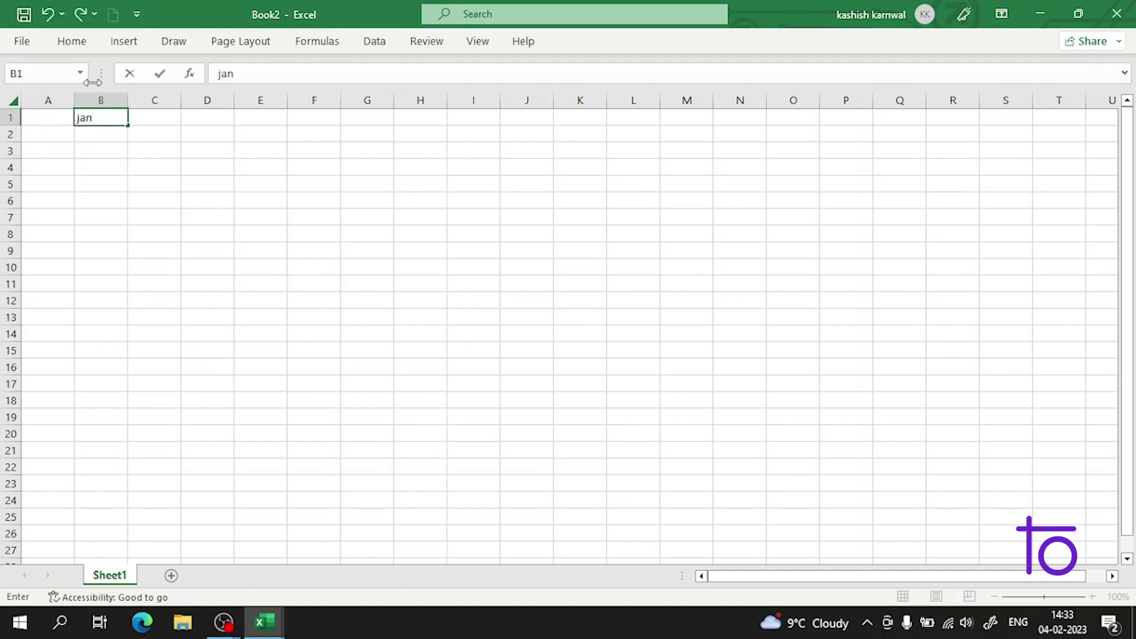
left_click(70, 135)
type("r")
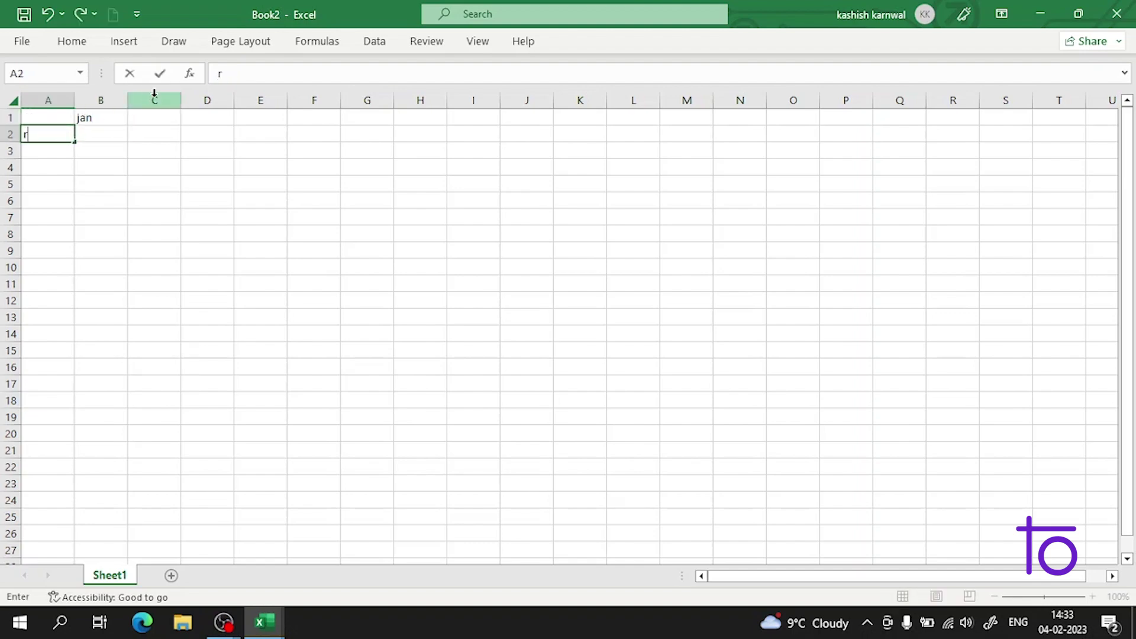
type("ahul")
key("Return")
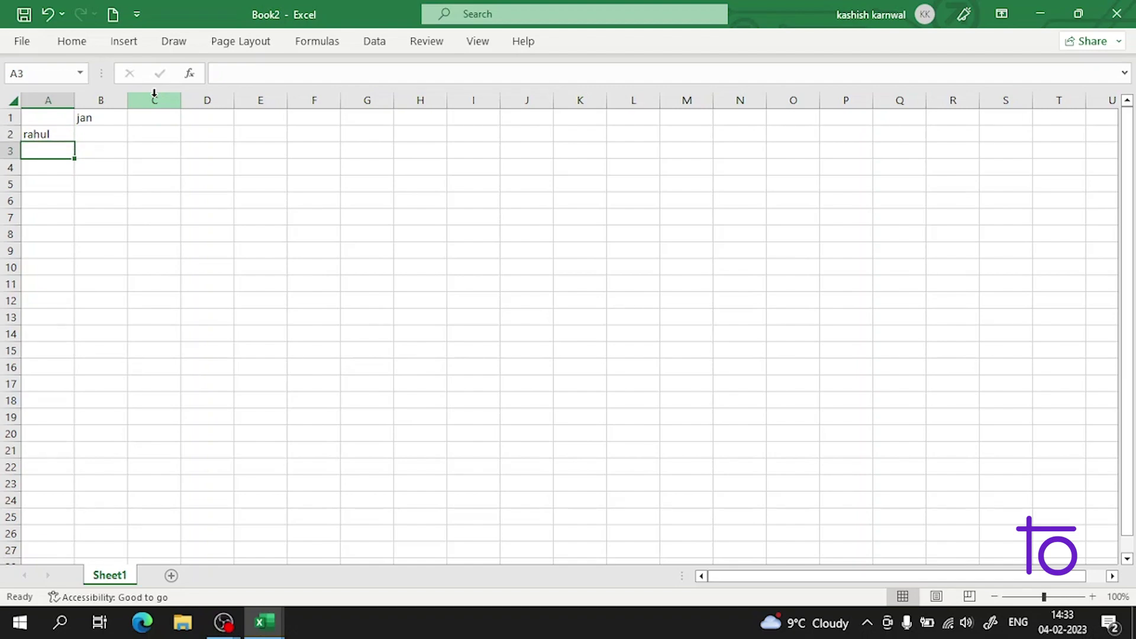
type("deep")
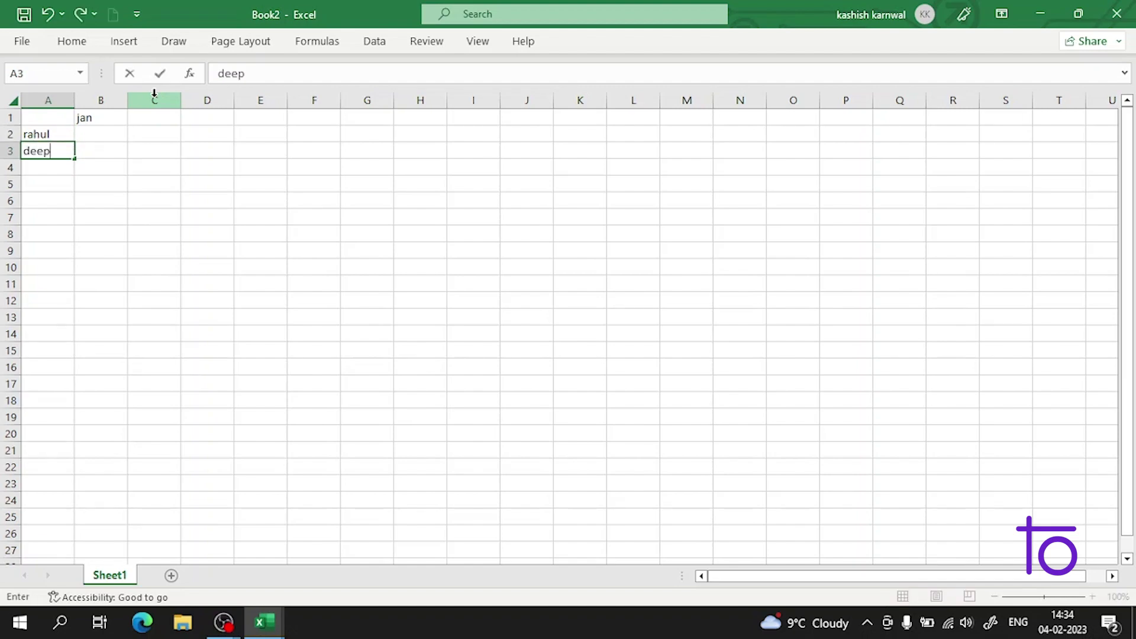
type("ak")
key("Return")
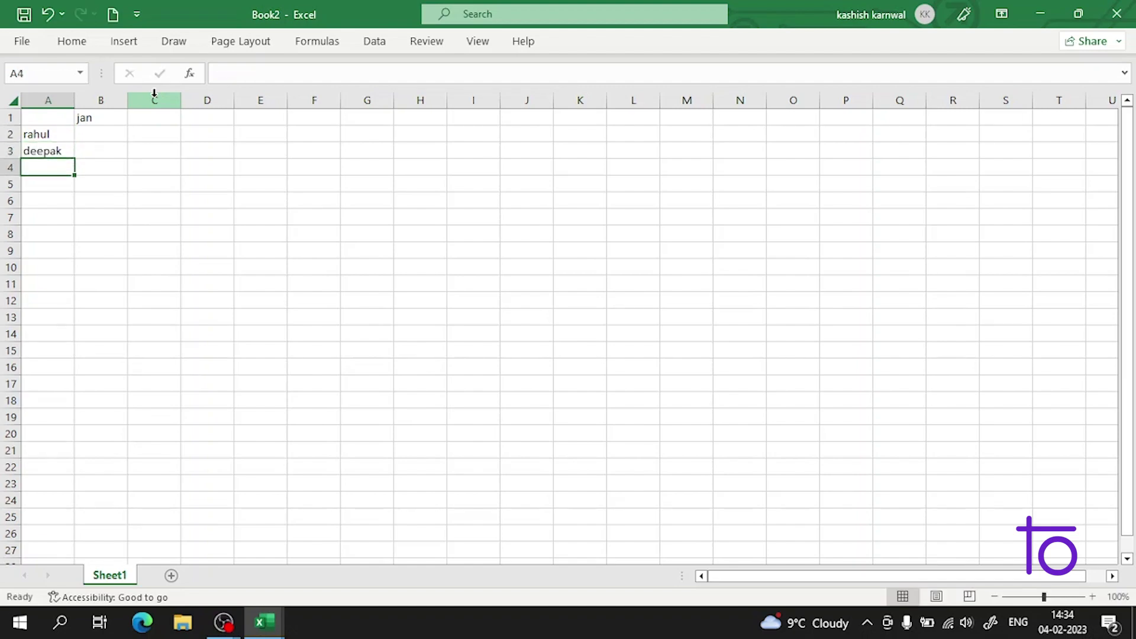
type("ram")
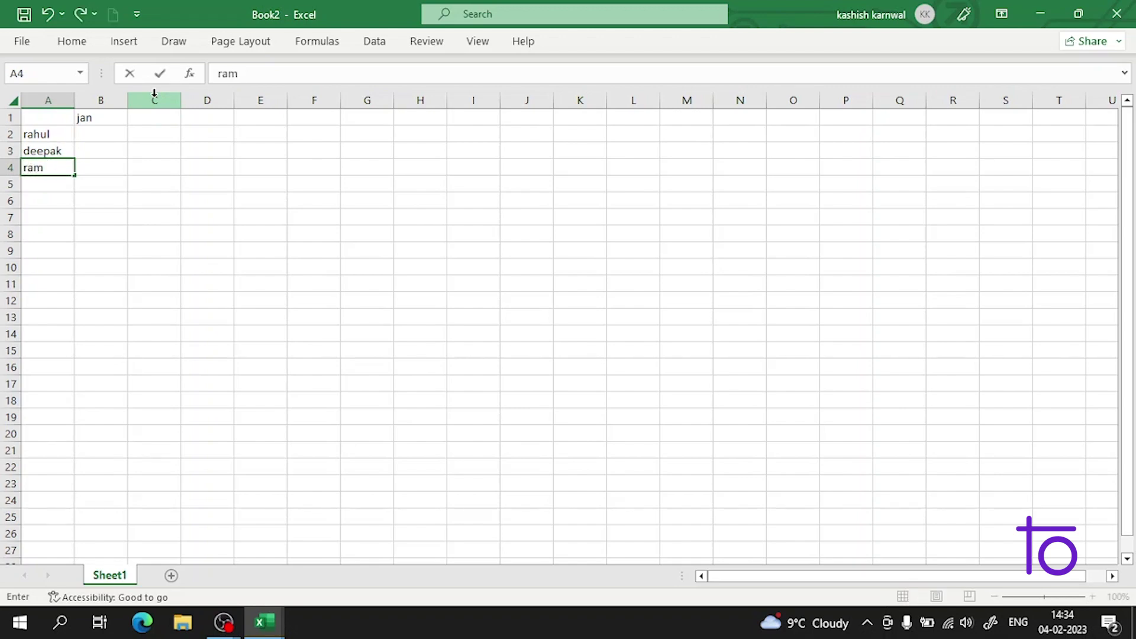
key("Return")
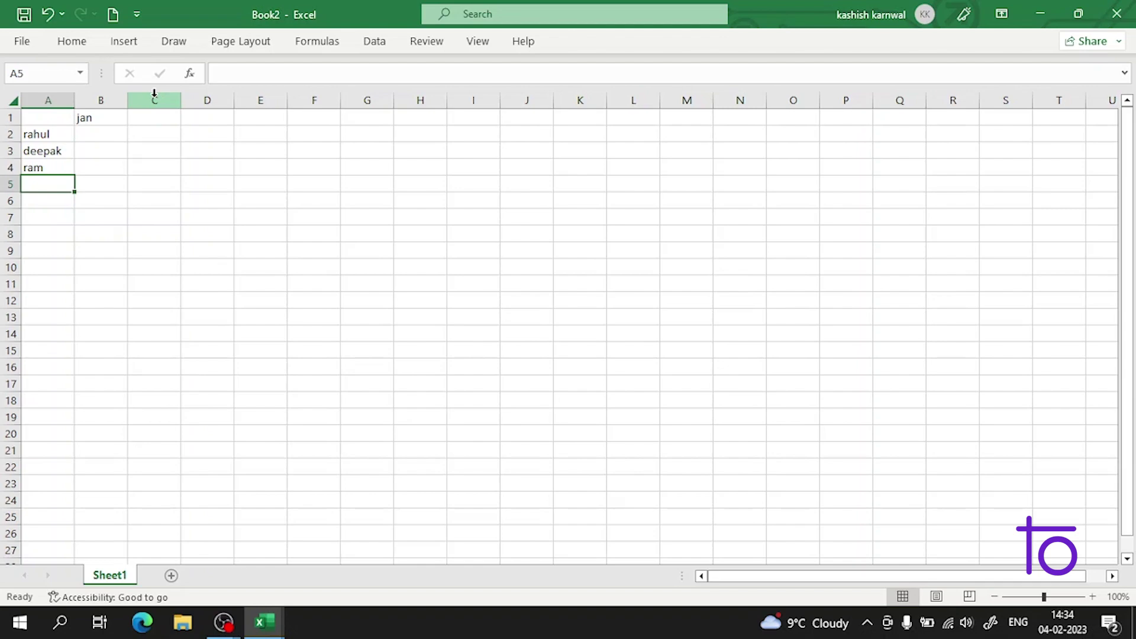
type("ravi")
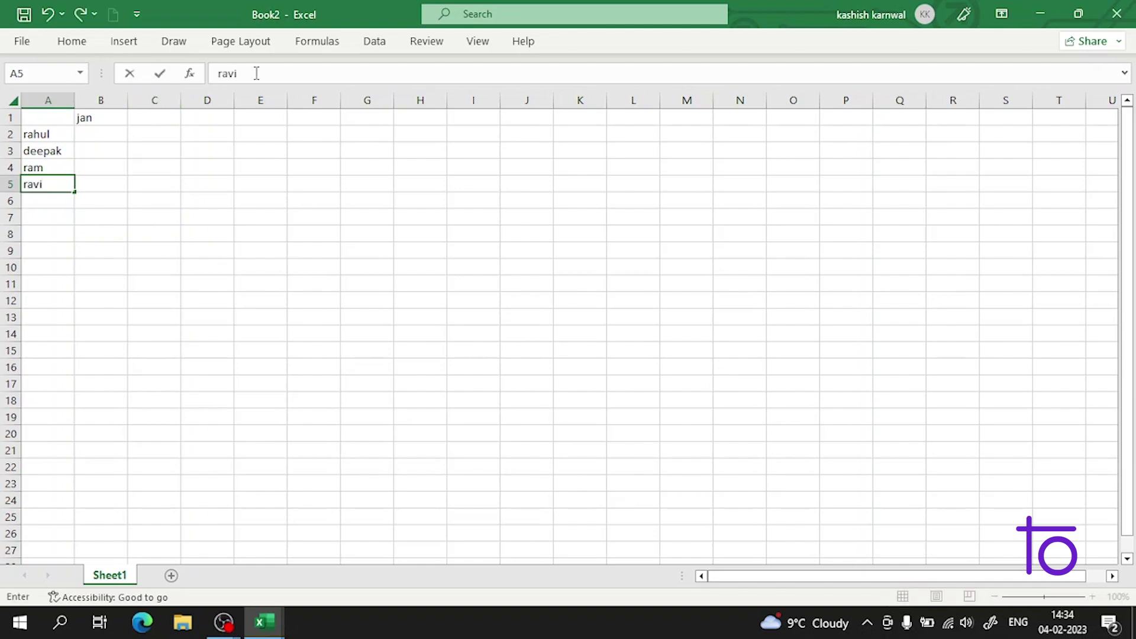
Step: Fill the jan column with 1000, 1500, 500 and 300 in cells B2 to B5
left_click(108, 131)
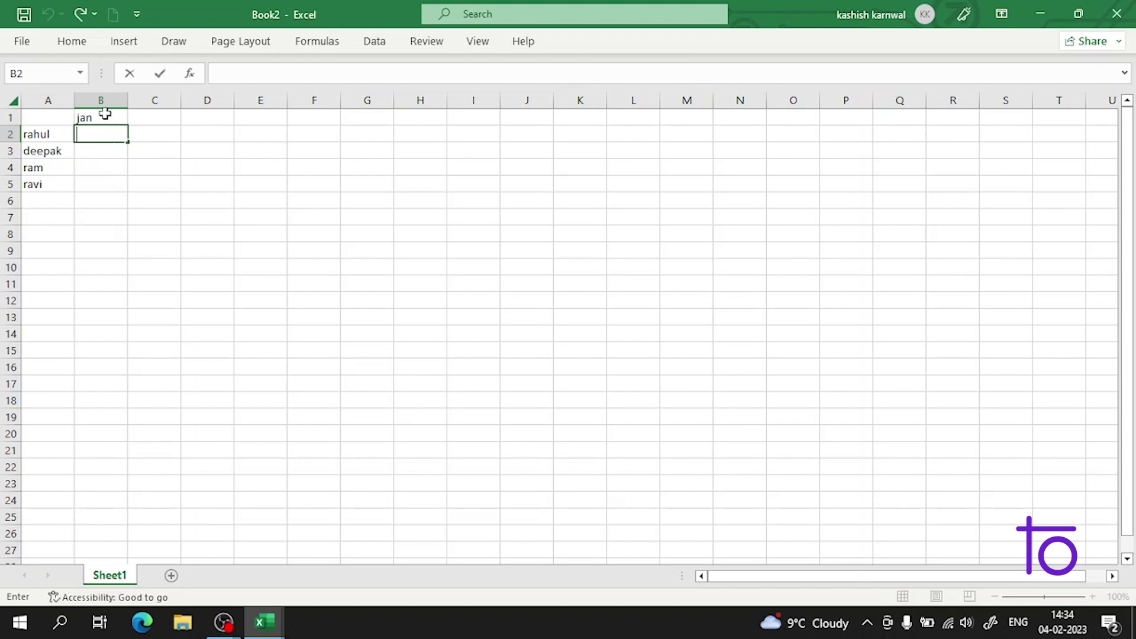
type("1000")
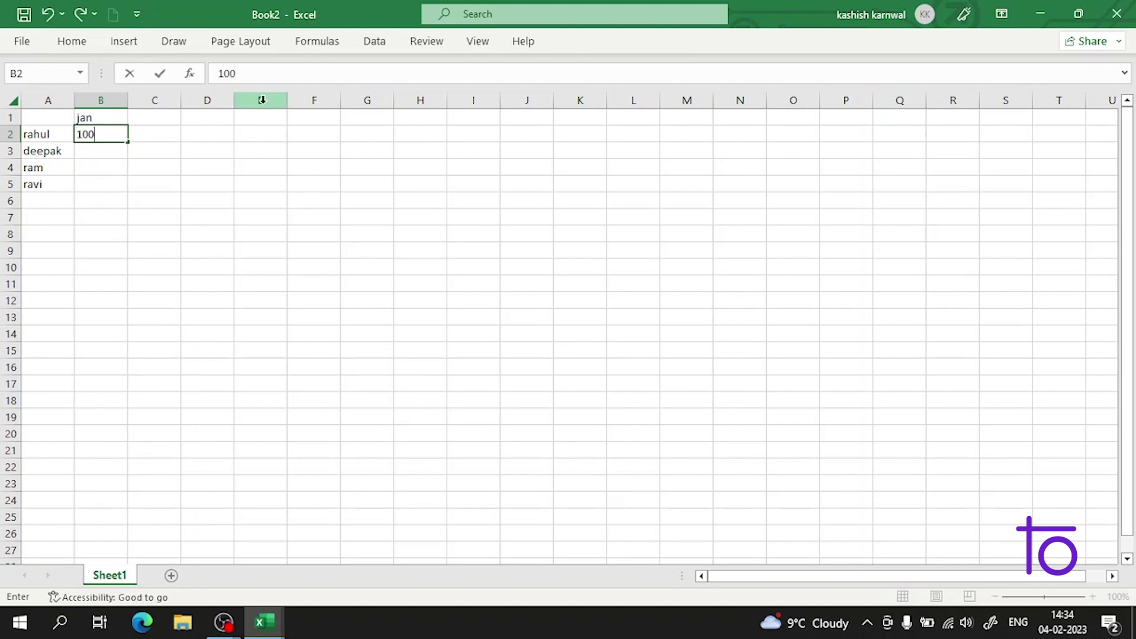
left_click(112, 154)
type("1500")
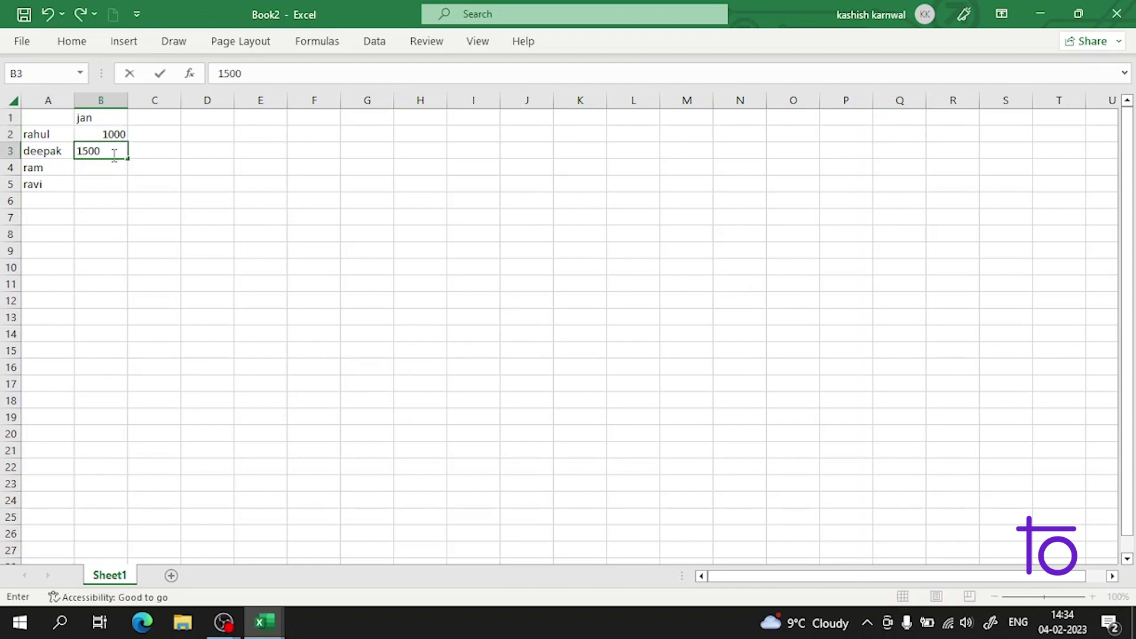
key("Return")
type("500")
key("Return")
type("300")
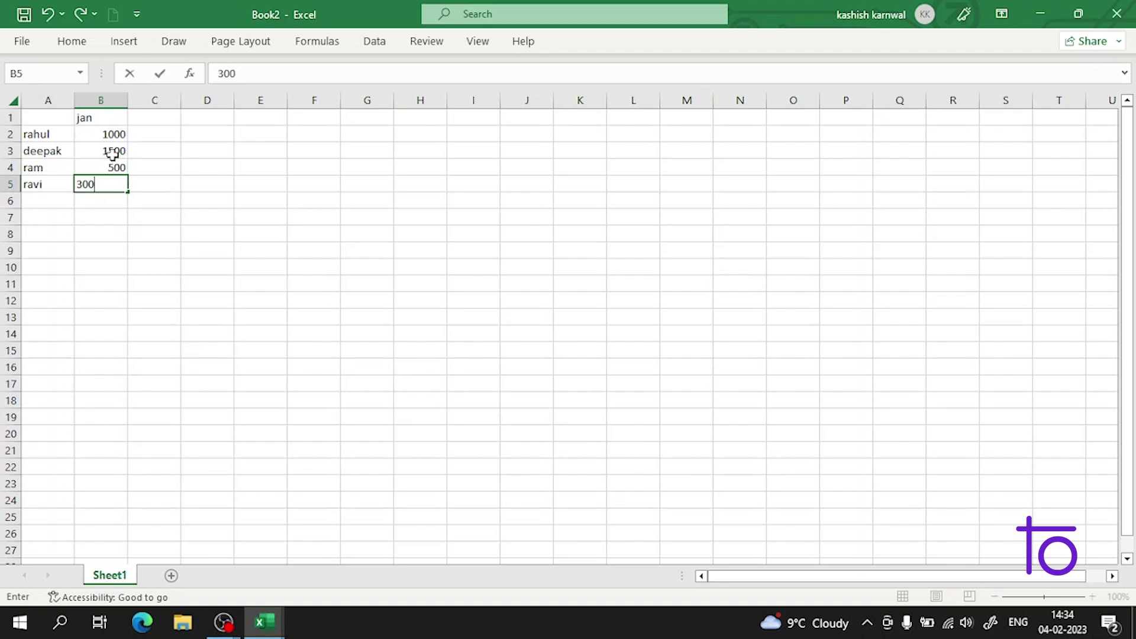
Step: Add a feb column with its heading in C1 and the values 1000, 200, 500 and 900 in C2 to C5
left_click(167, 119)
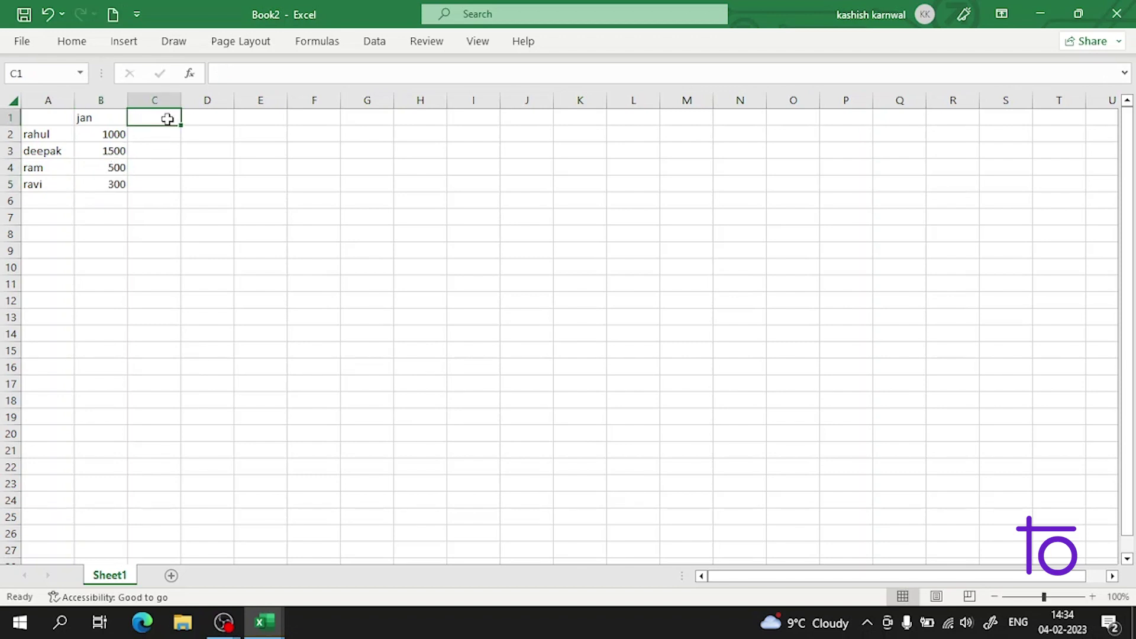
type("feb")
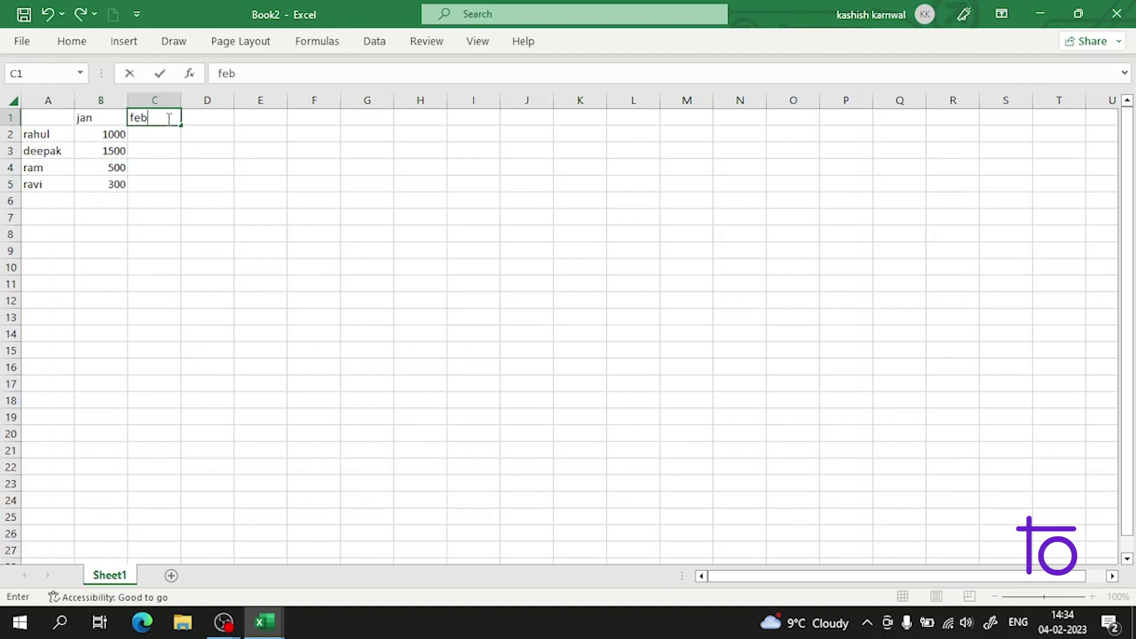
key("Return")
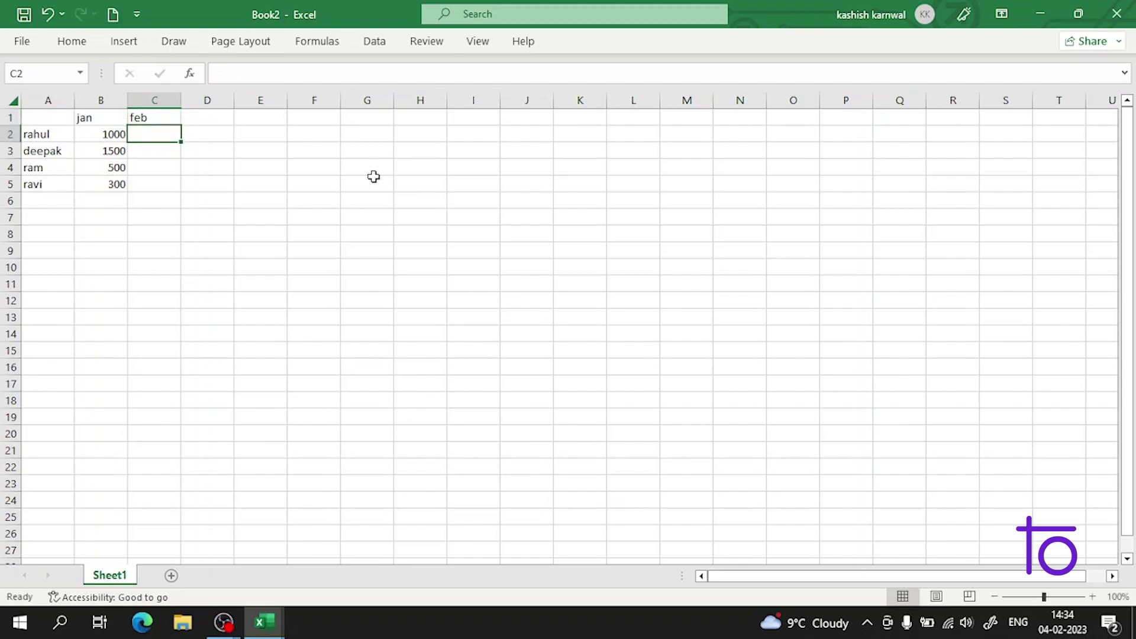
type("1000")
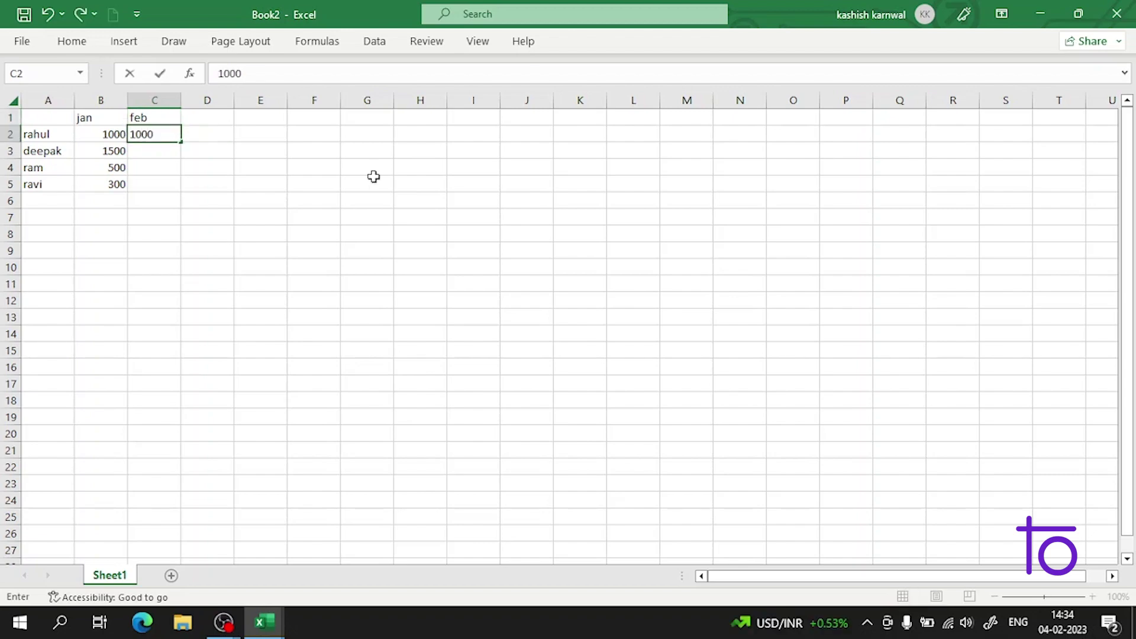
key("Return")
type("200")
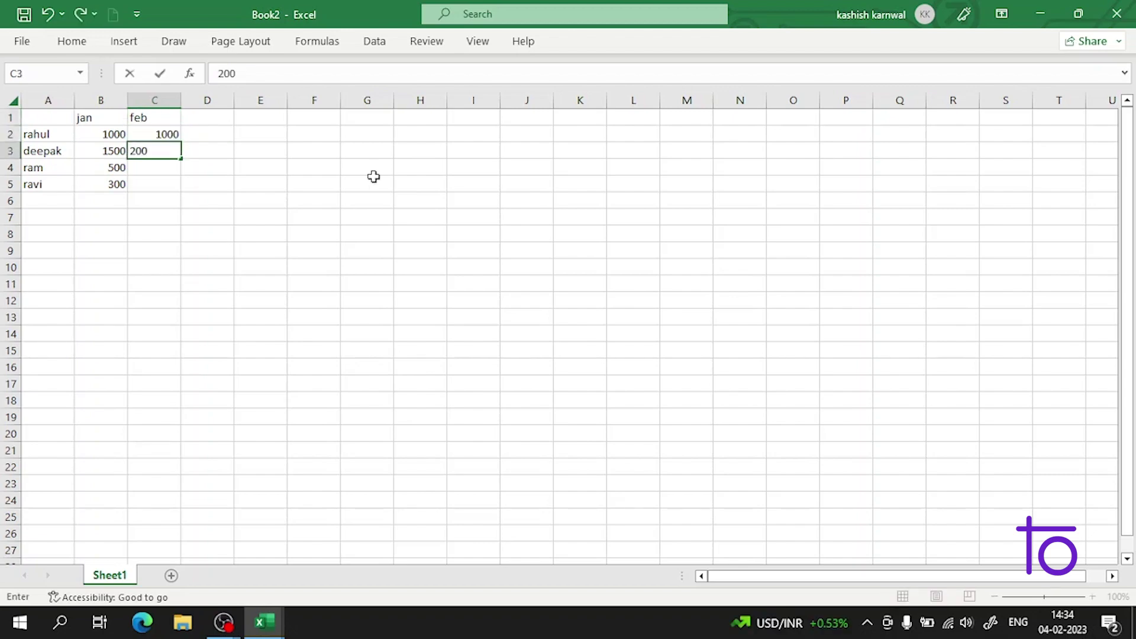
key("Return")
type("500")
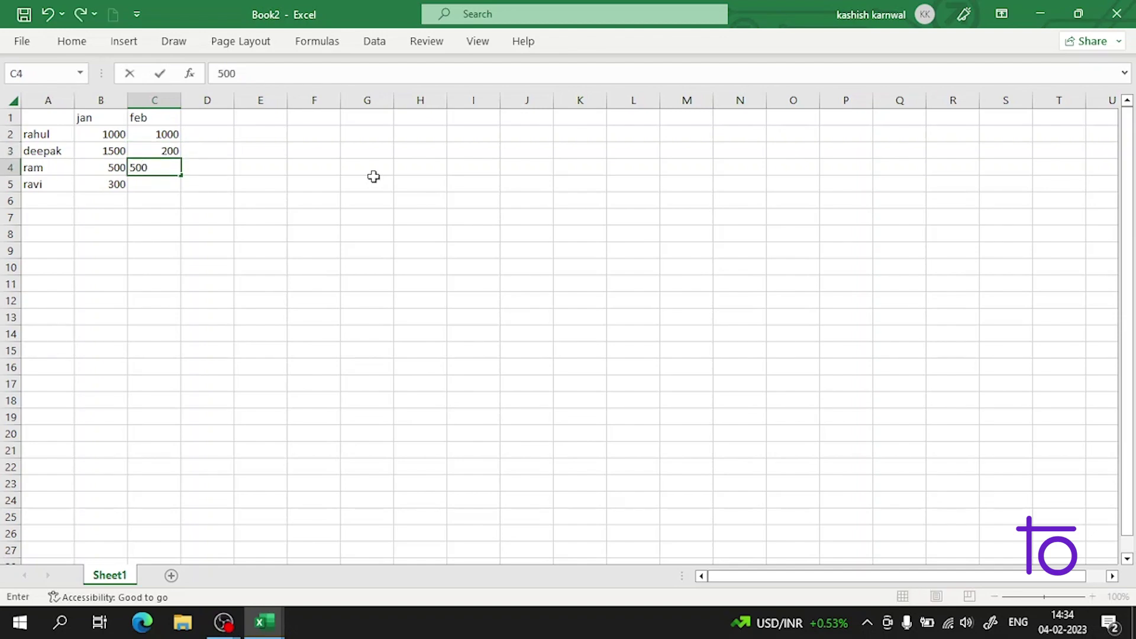
key("Return")
type("900")
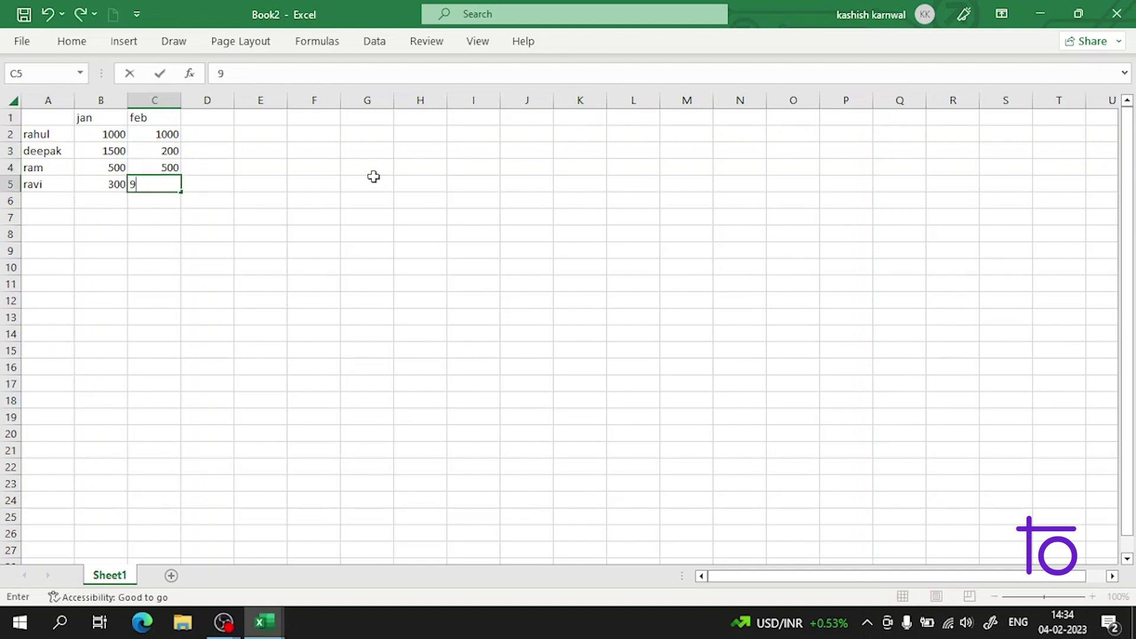
left_click(373, 176)
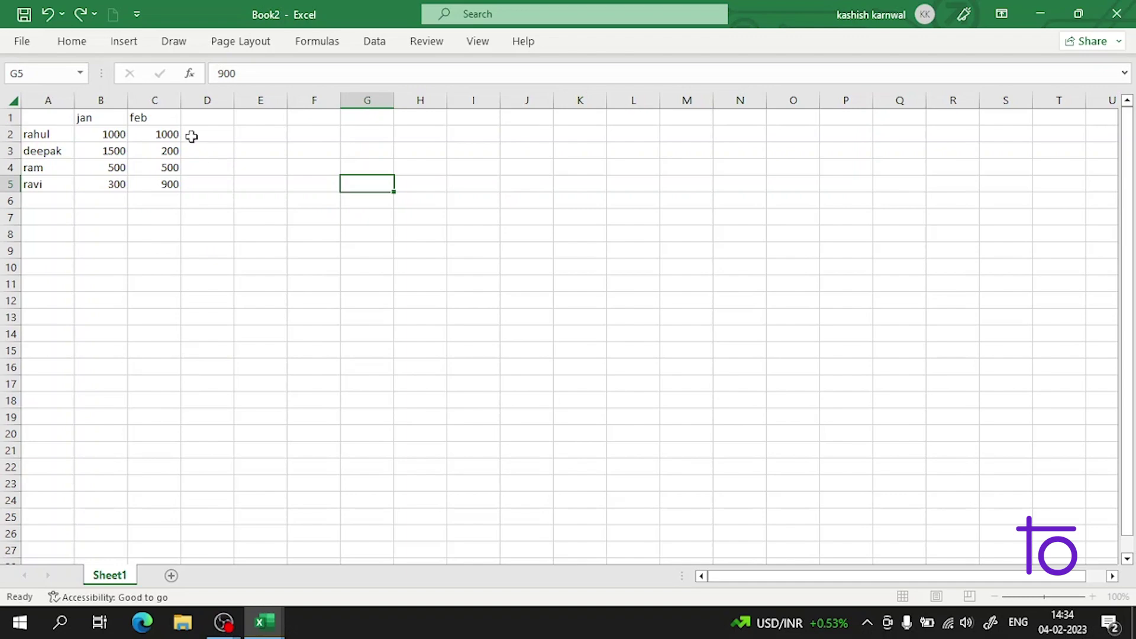
key("shift+F10")
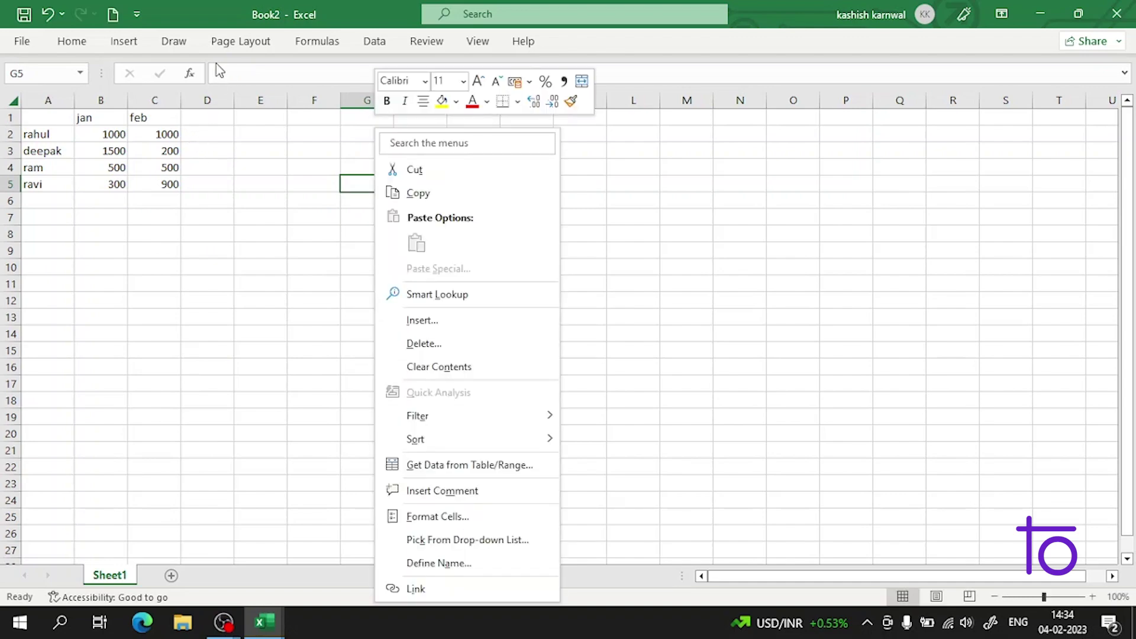
key("Escape")
Step: Enter the heading march in D1 and dismiss the screen recorder's update notice
left_click(203, 122)
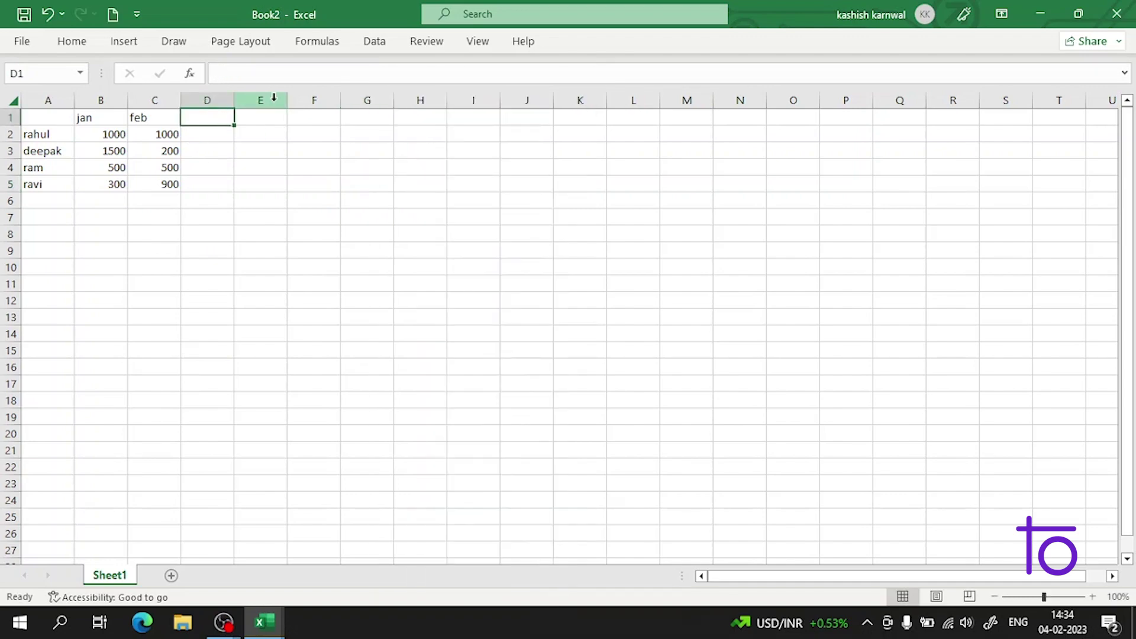
type("marcgh")
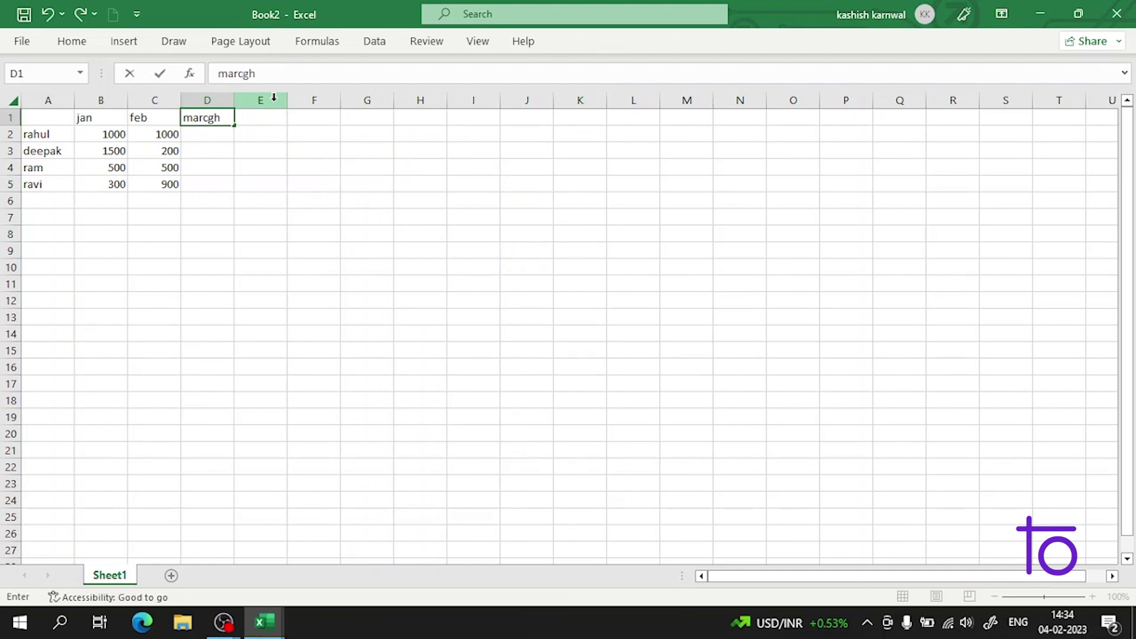
key("BackSpace")
key("BackSpace")
key("BackSpace")
type("ch")
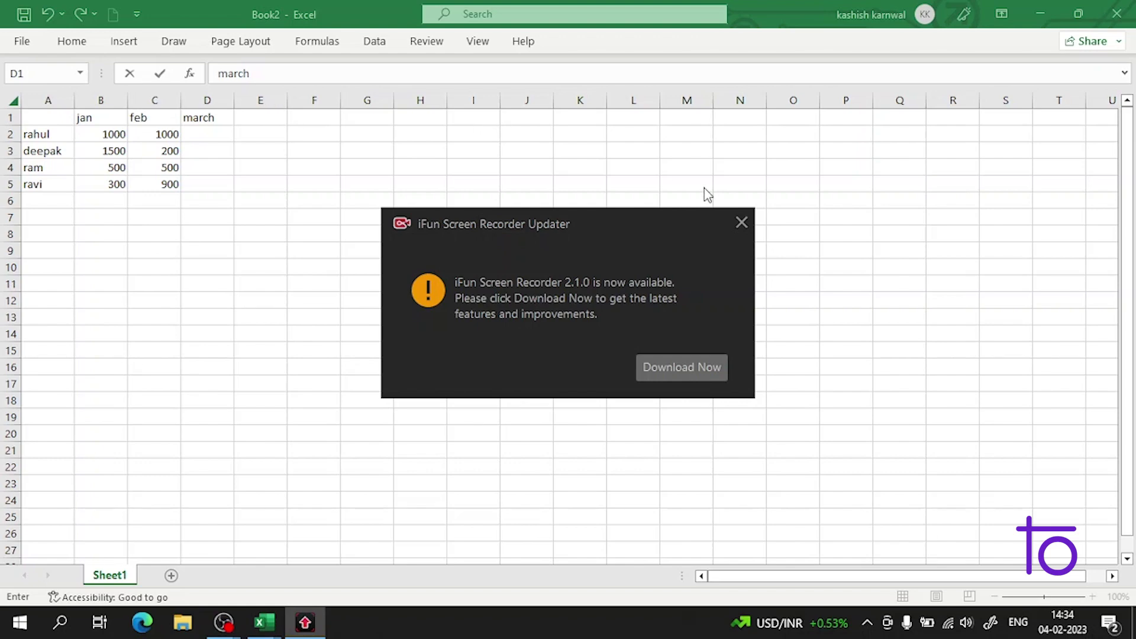
left_click(742, 223)
Step: Fill the march column with 300, 200, 500 and 600 in cells D2 to D5
left_click(216, 136)
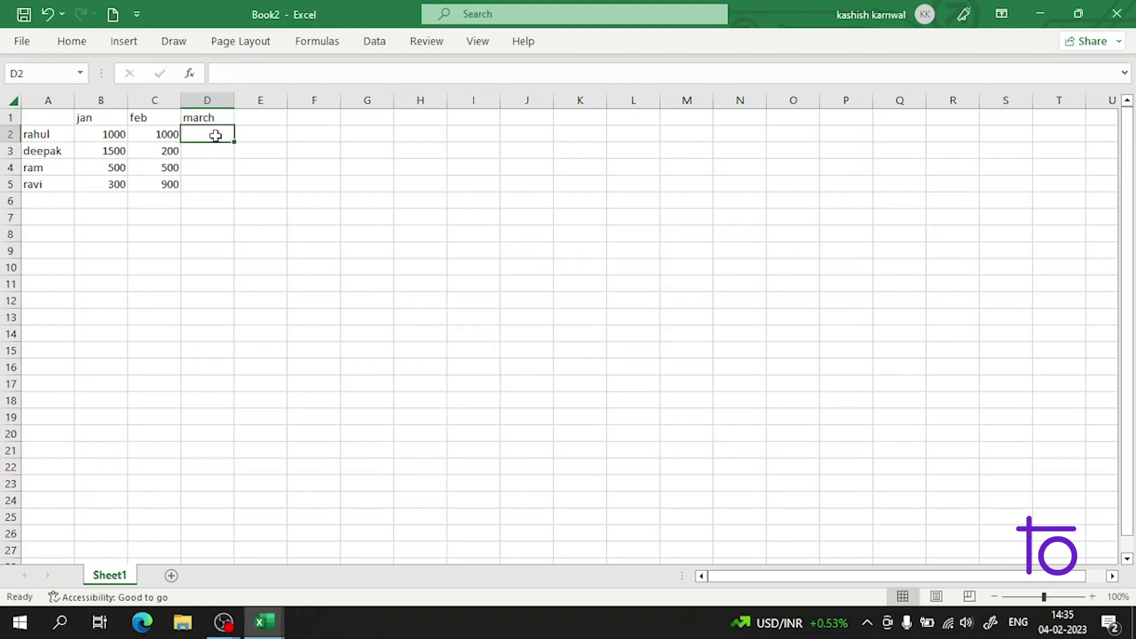
type("300")
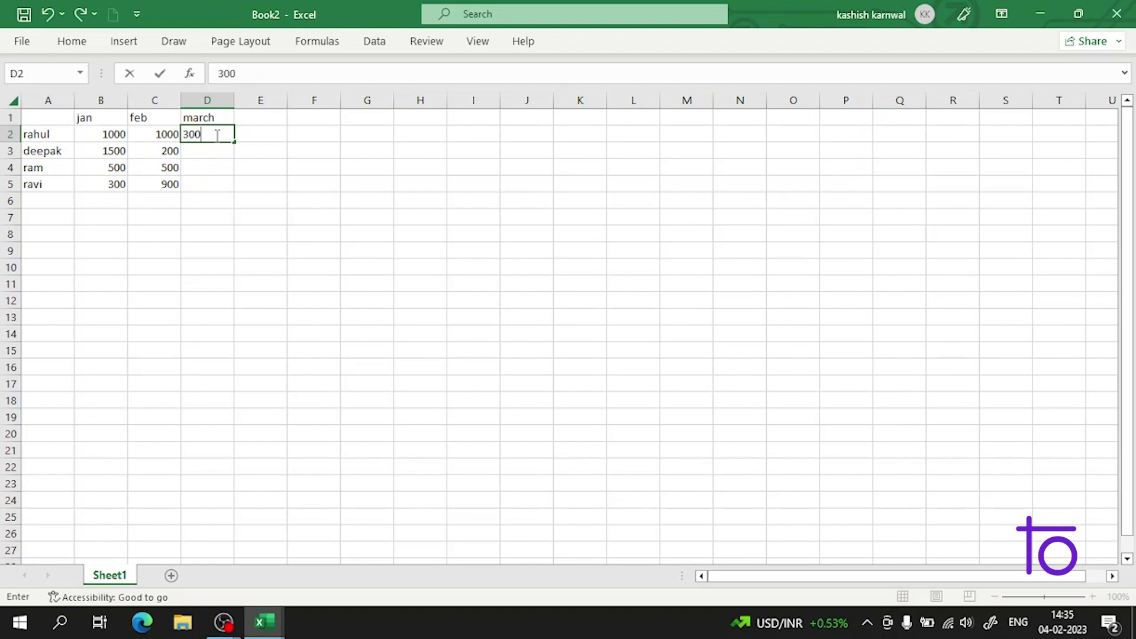
key("Return")
type("200")
key("Return")
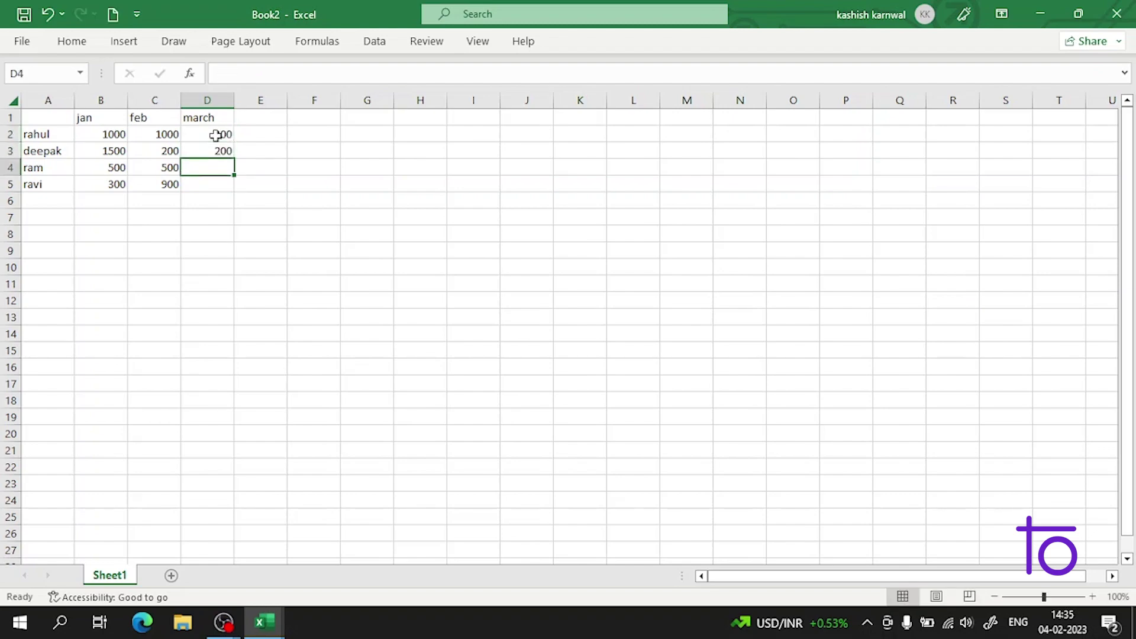
type("500")
key("Return")
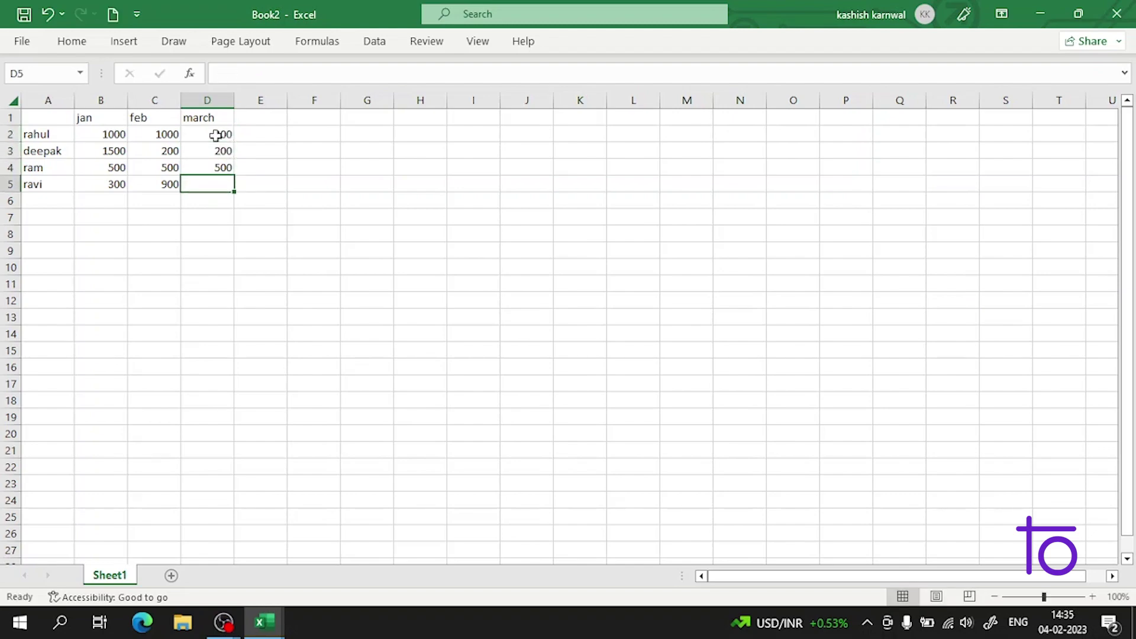
type("600")
double_click(249, 134)
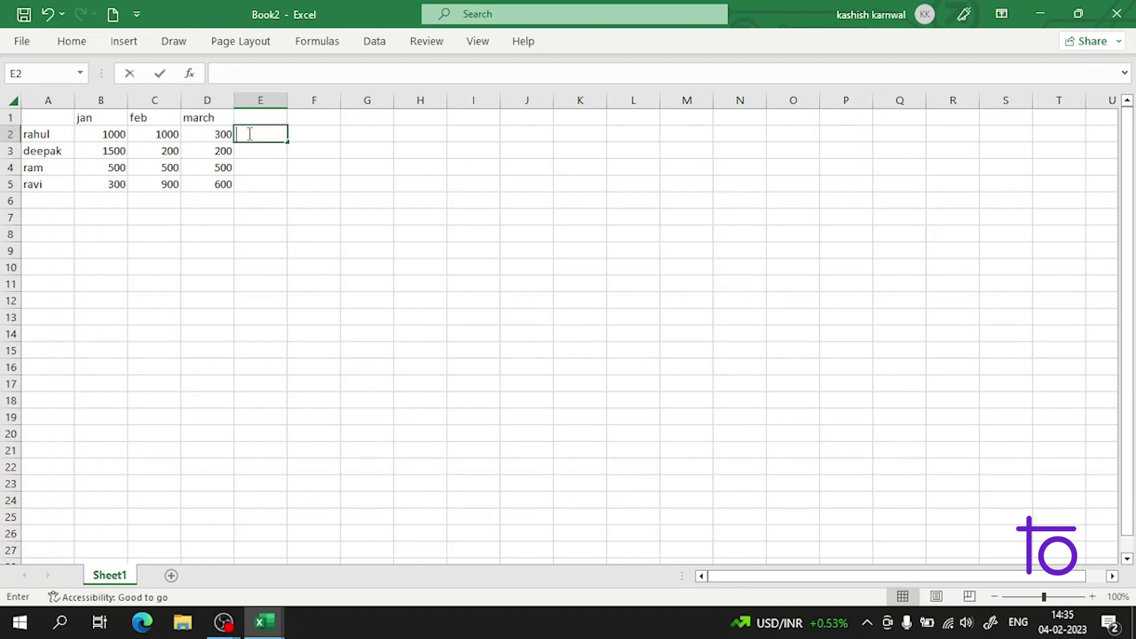
Step: Enter the heading total in E1
double_click(256, 119)
type("ta")
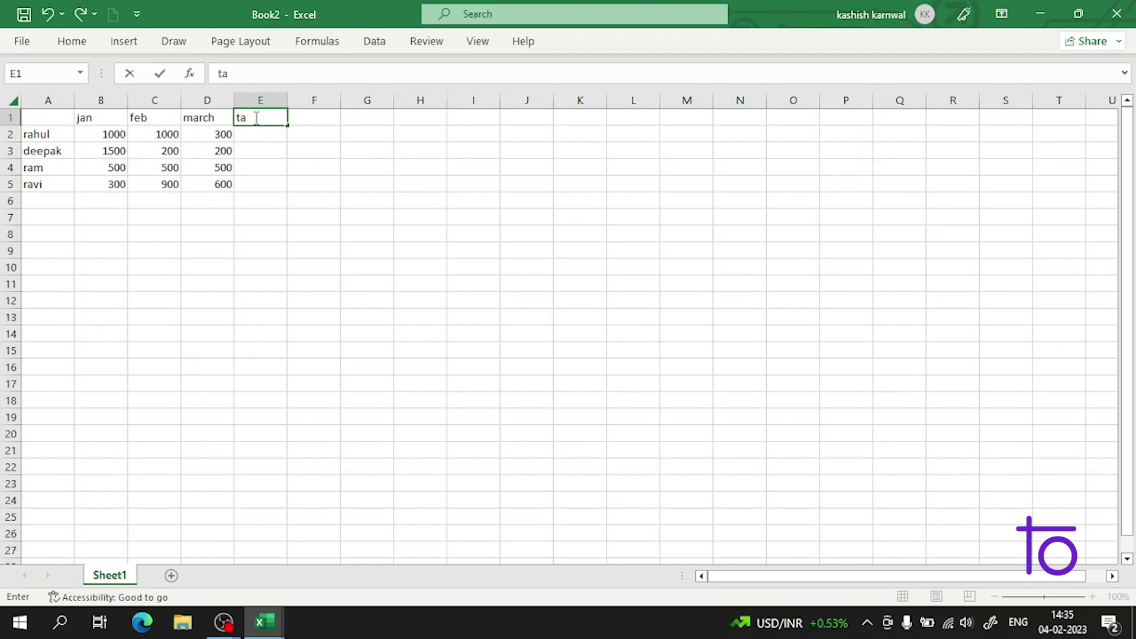
key("BackSpace")
type("otal")
left_click(261, 134)
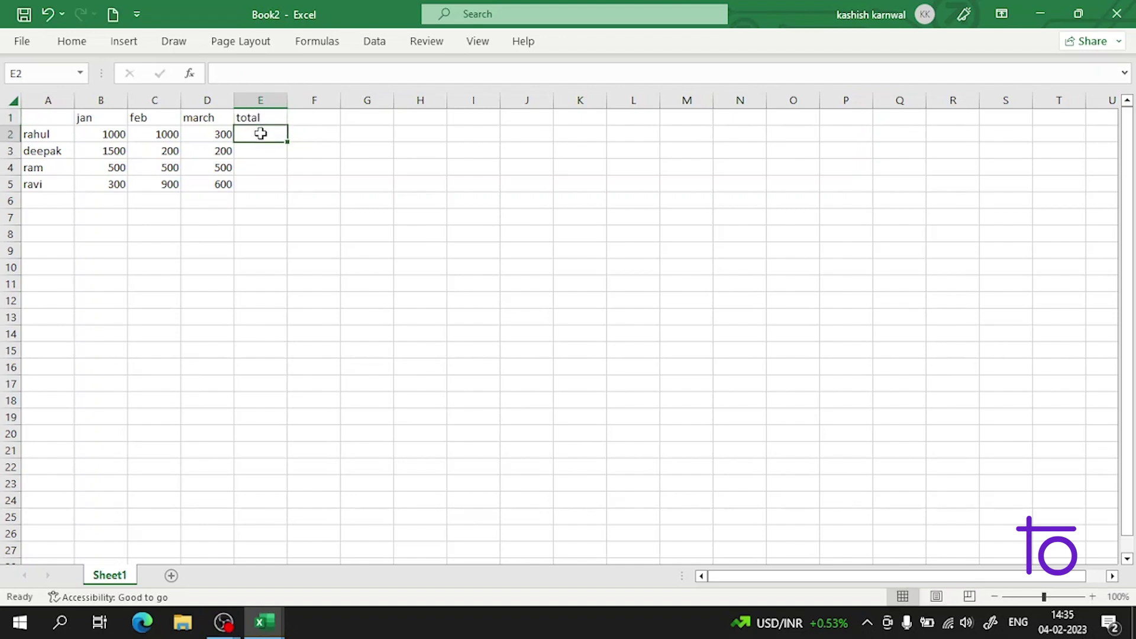
Step: Total the first person's months in E2 with =SUM(B2:D2) and fill the formula down to E5
double_click(267, 132)
key("F2")
type("=sum")
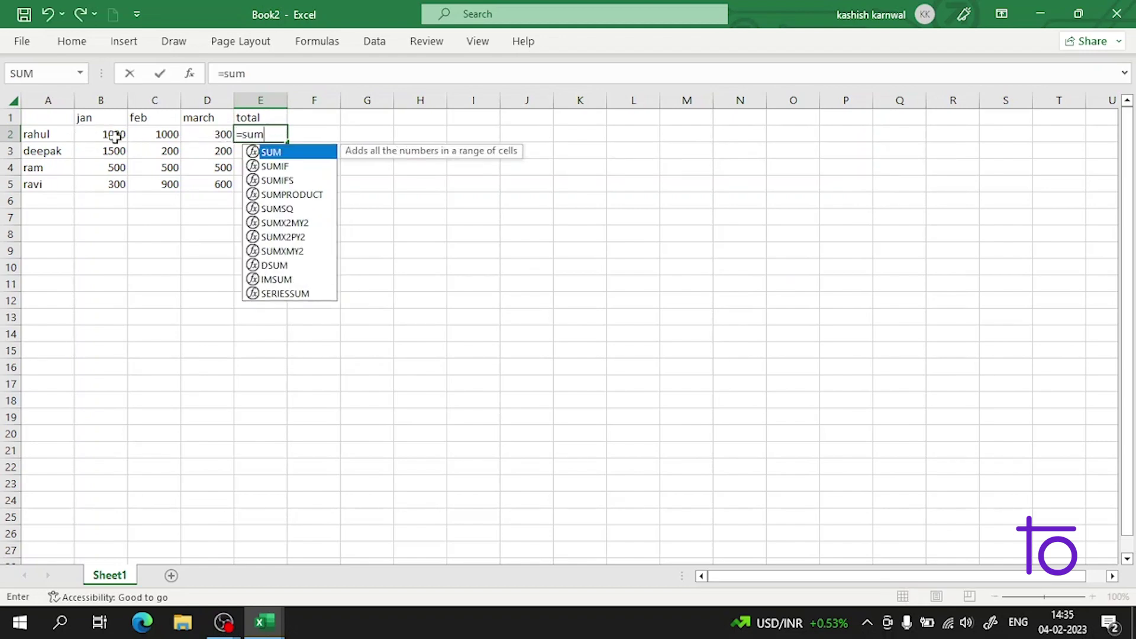
double_click(250, 152)
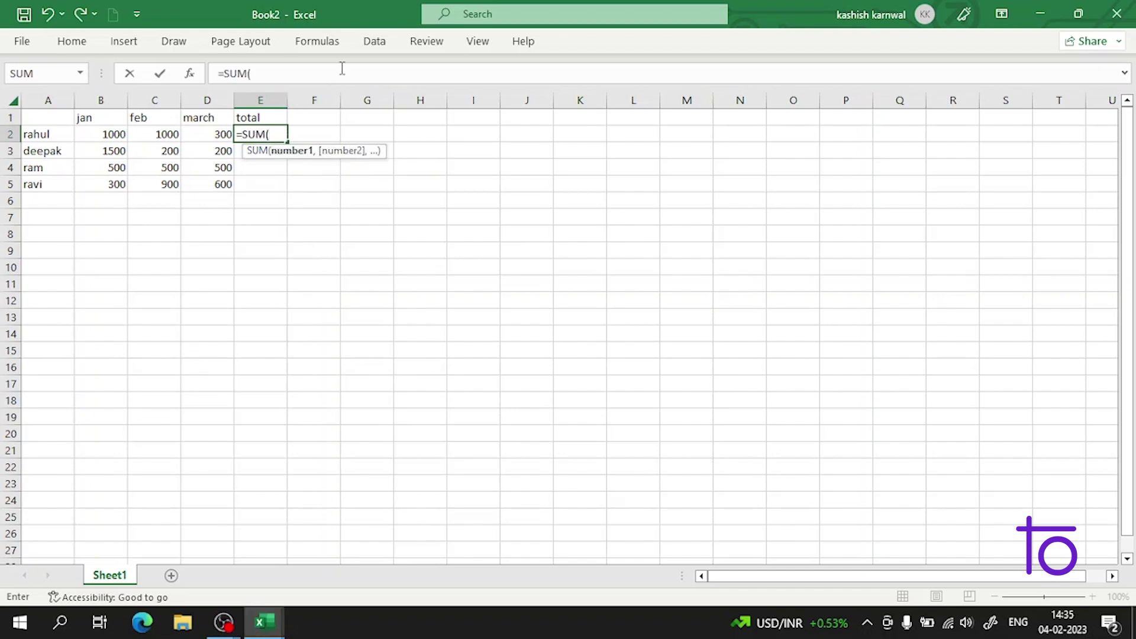
left_click_drag(116, 134, 191, 132)
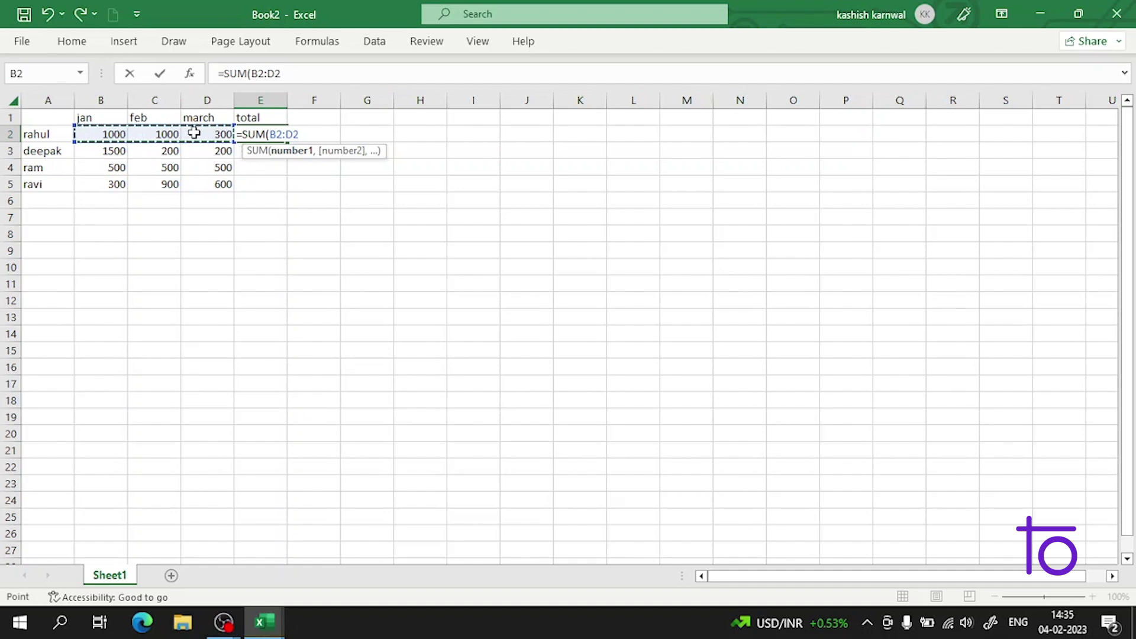
key("Return")
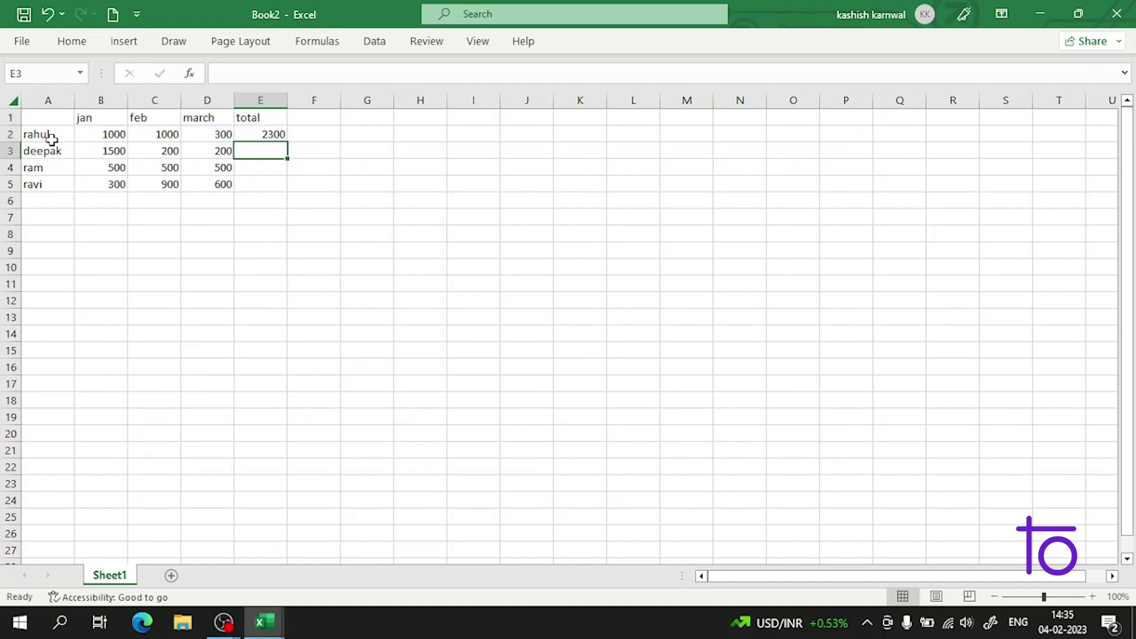
left_click(269, 133)
left_click_drag(289, 145, 288, 185)
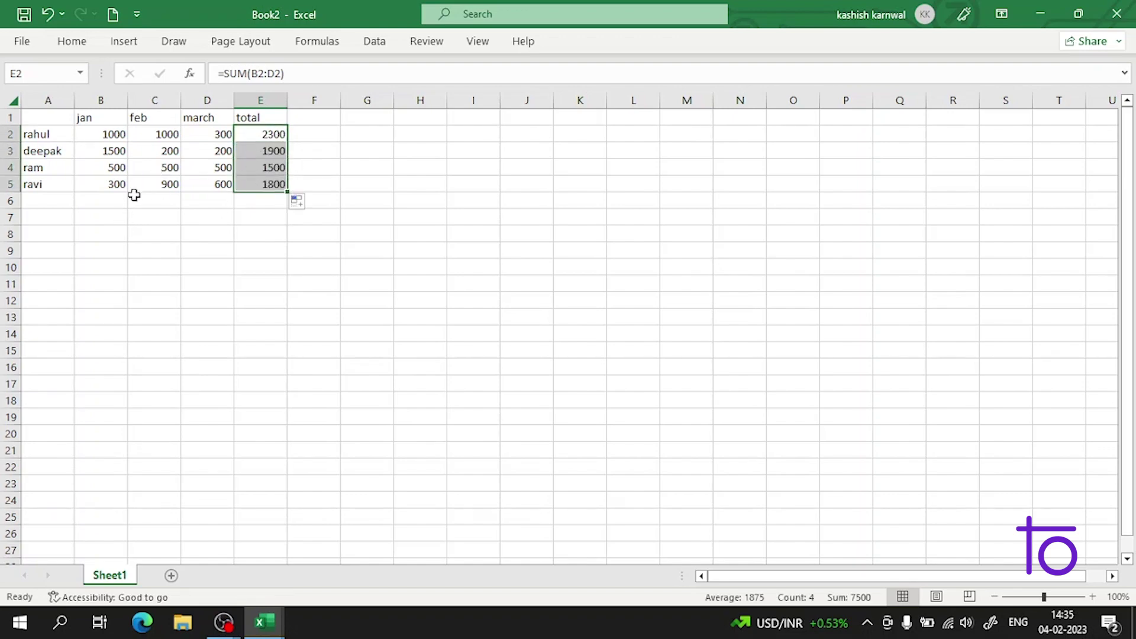
Step: Total the jan column in B6 with the formula =SUM(B2:B5)
left_click(111, 198)
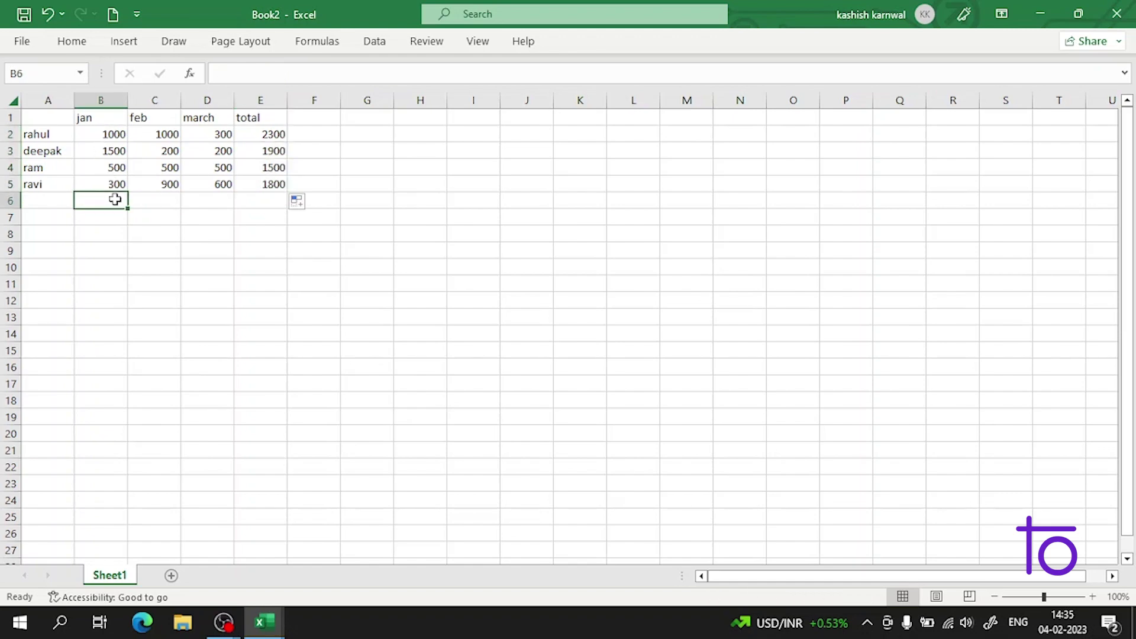
type("=su")
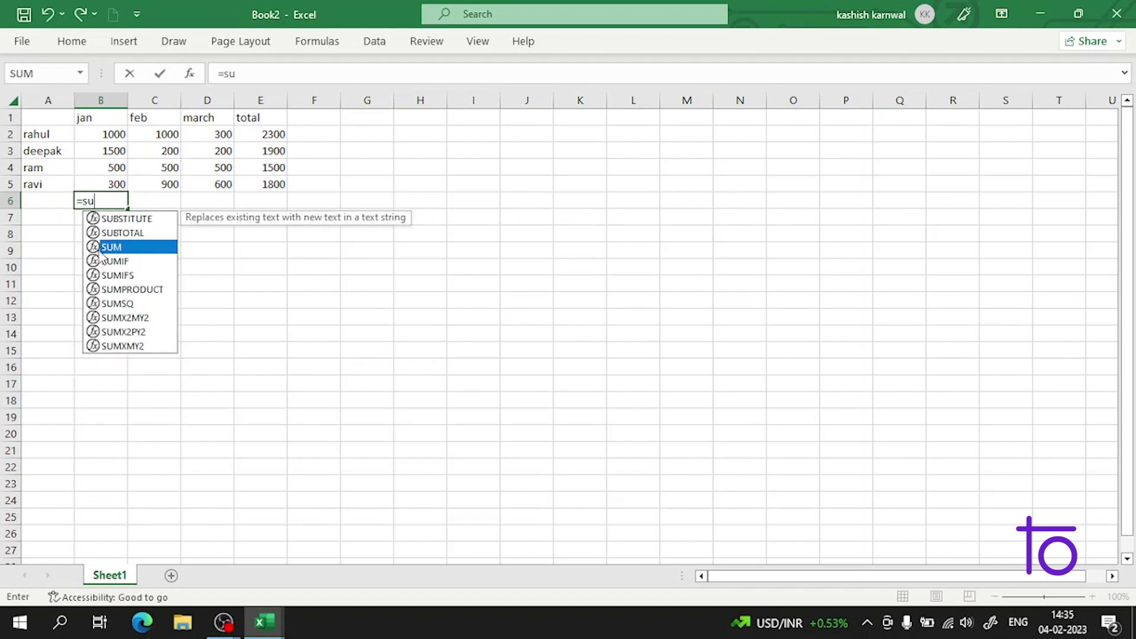
double_click(106, 247)
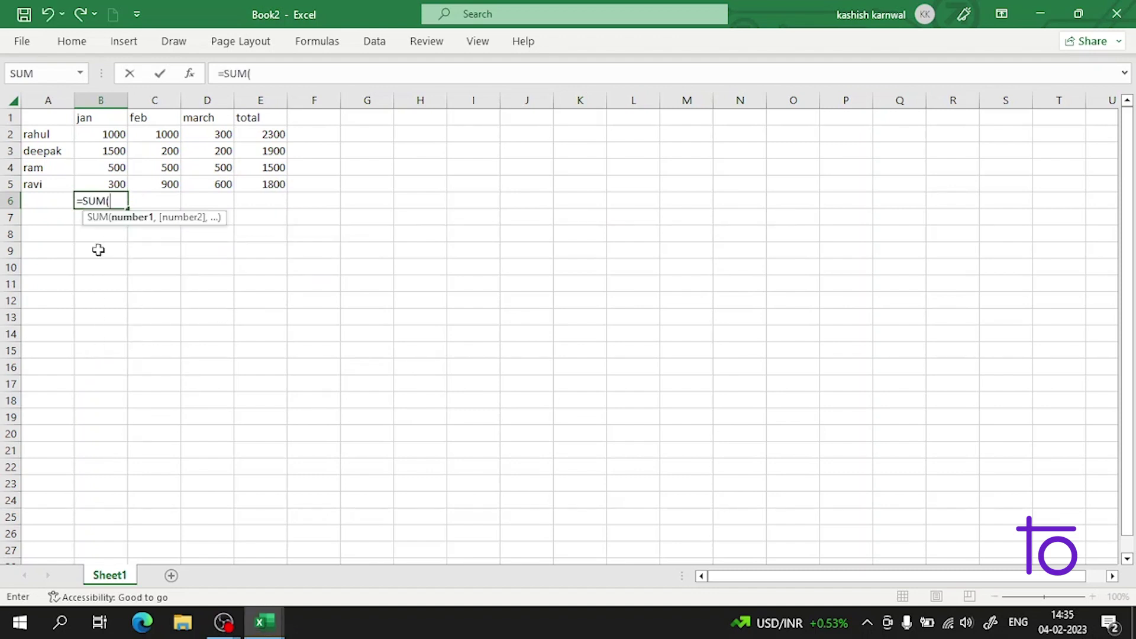
left_click(117, 135)
left_click_drag(121, 136, 117, 181)
key("Return")
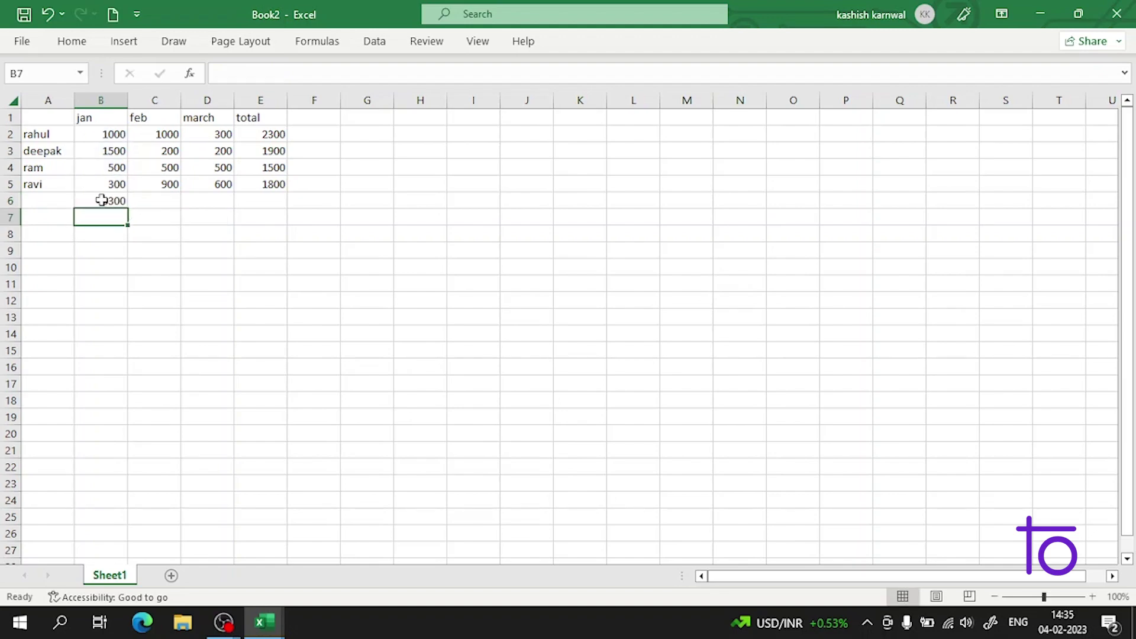
Step: Copy the jan total formula from B6 across row 6 to E6 so every column is summed
left_click(120, 202)
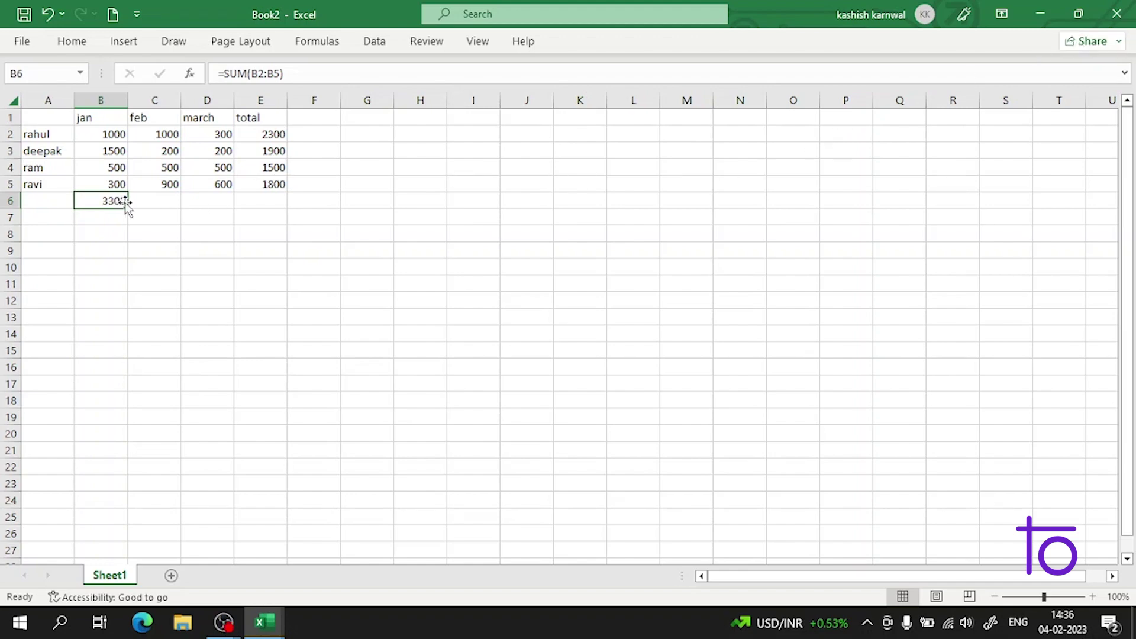
key("ctrl+z")
left_click_drag(126, 207, 126, 207)
left_click_drag(168, 201, 268, 195)
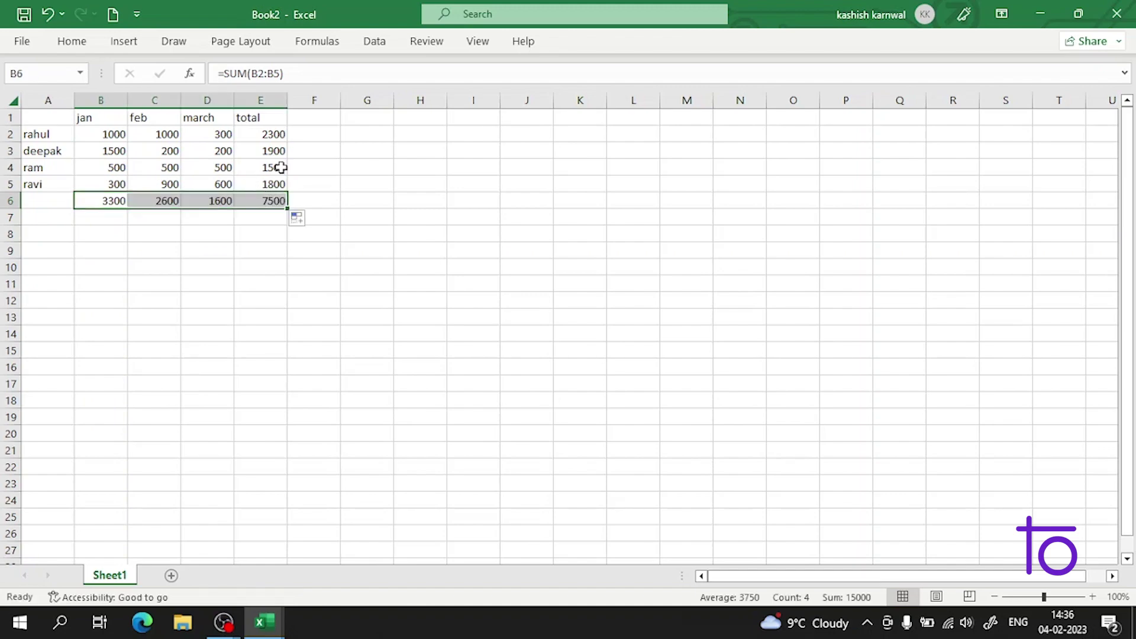
left_click(372, 149)
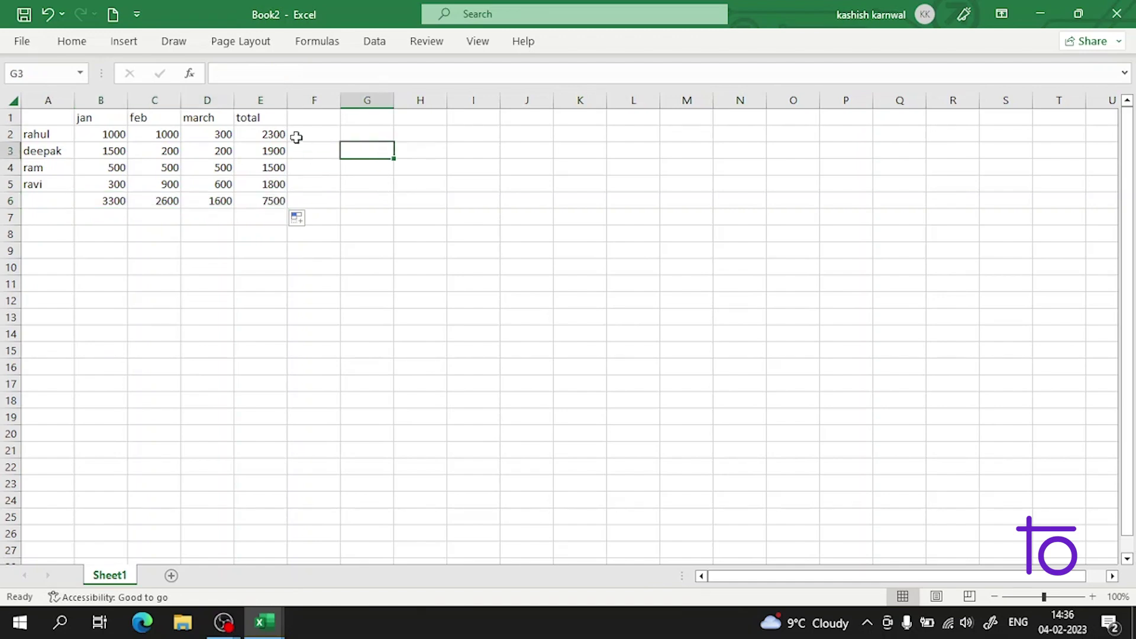
left_click(118, 200)
left_click(47, 201)
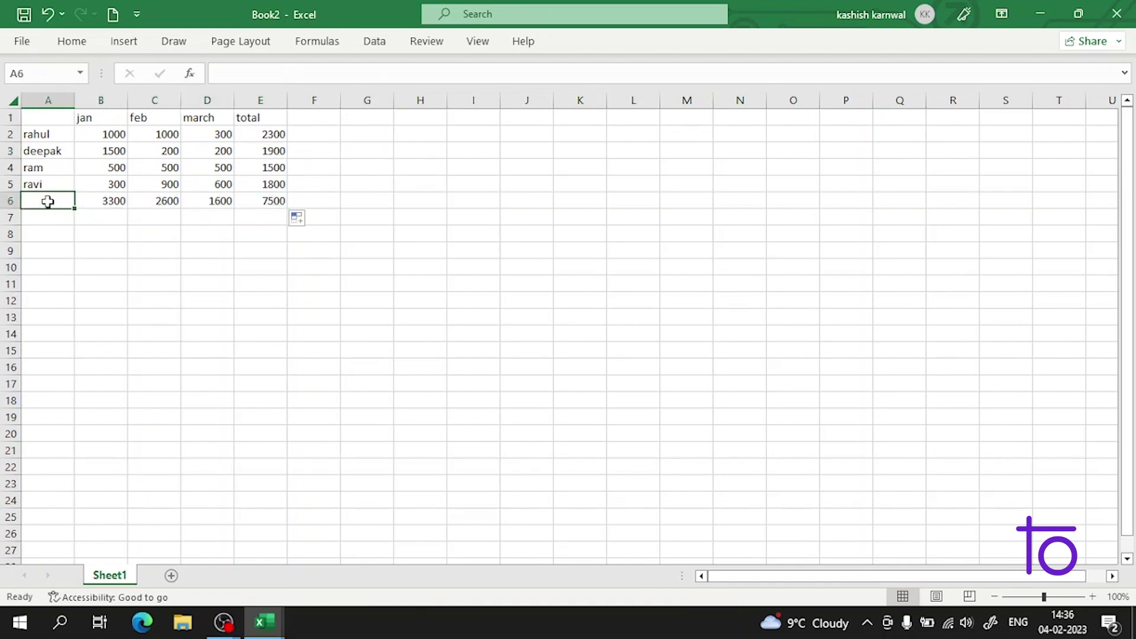
left_click(364, 119)
left_click(342, 141)
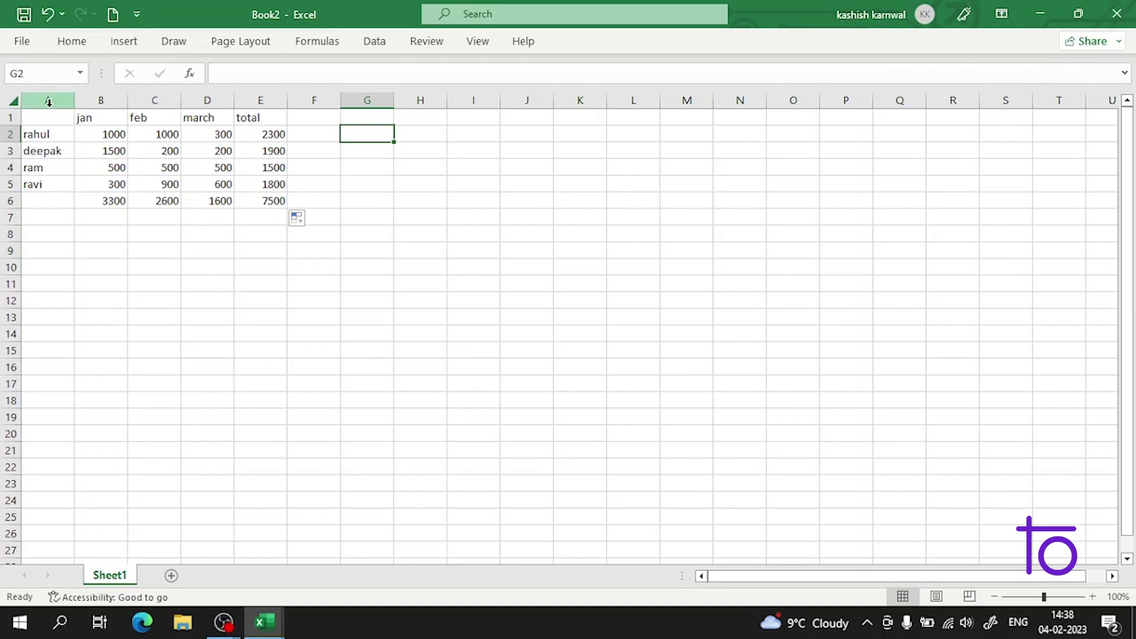
left_click(53, 120)
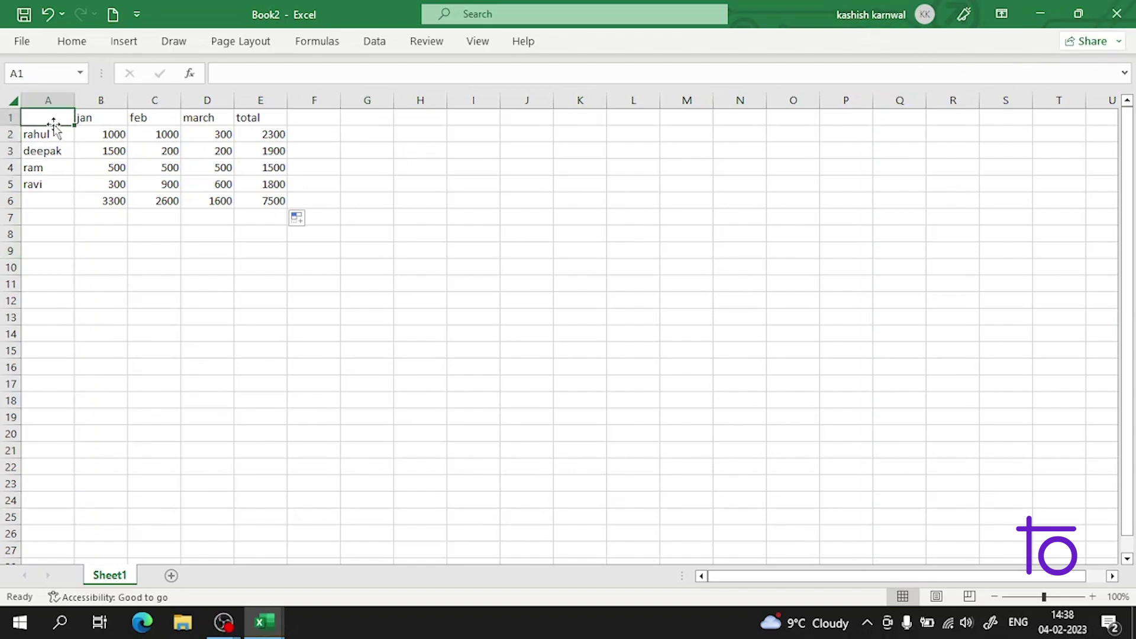
left_click(83, 117)
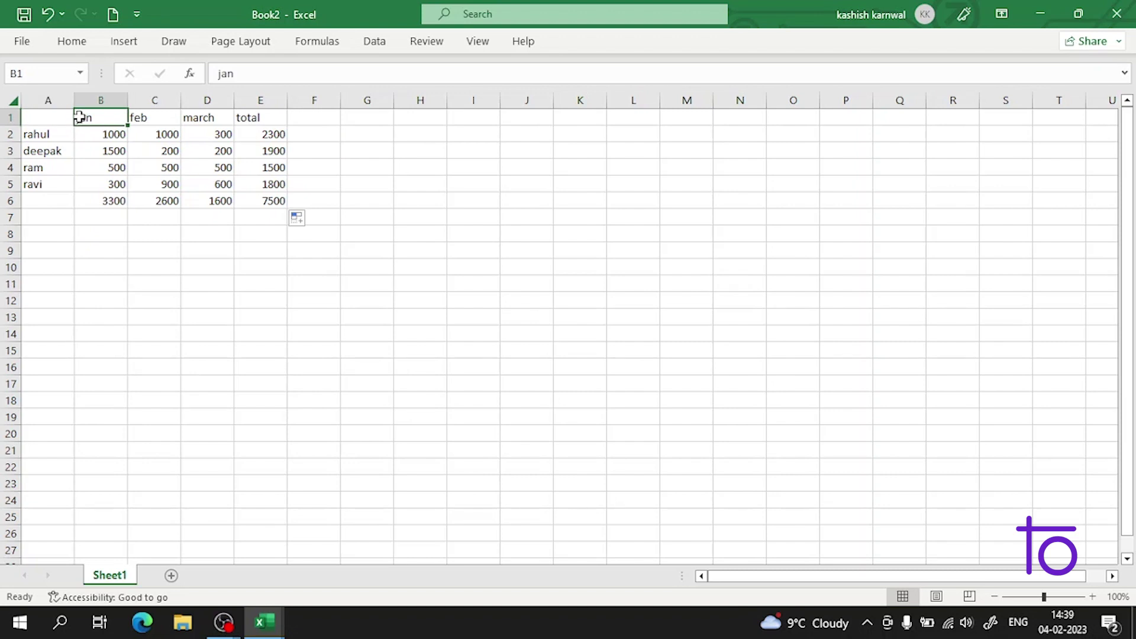
Step: Add a new worksheet and name it sumif
left_click(171, 575)
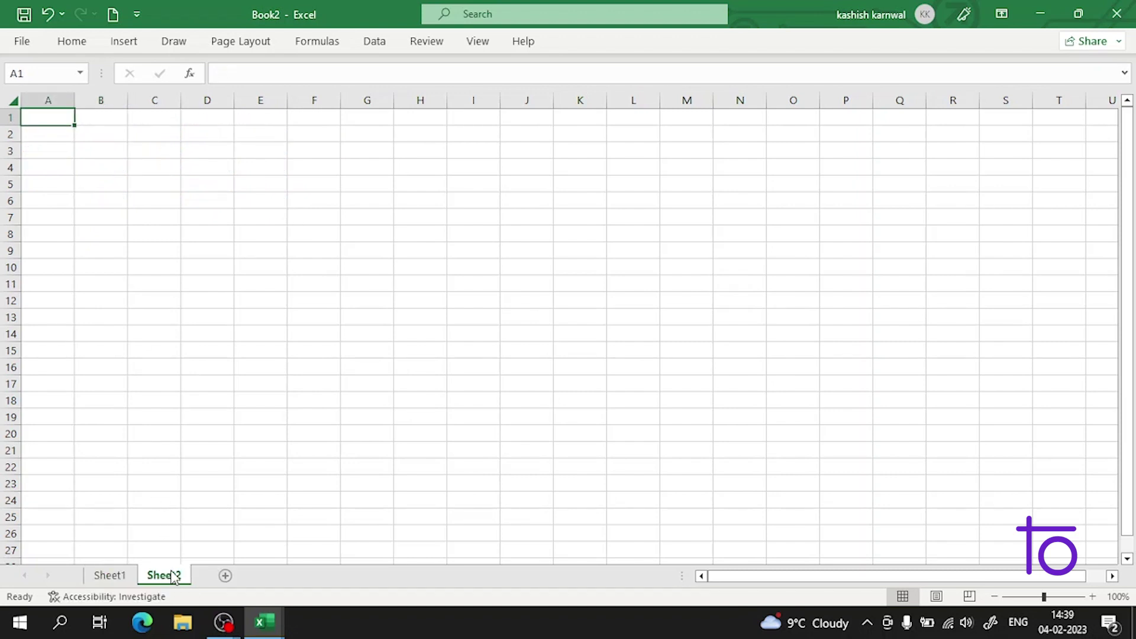
right_click(170, 575)
left_click(247, 387)
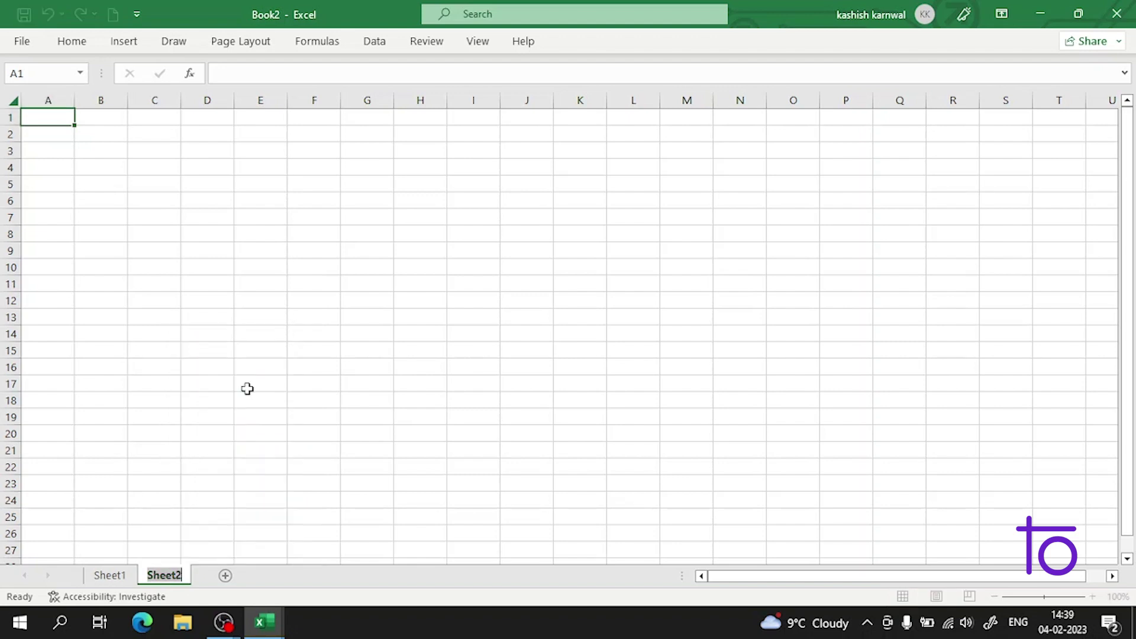
type("sumif")
key("Return")
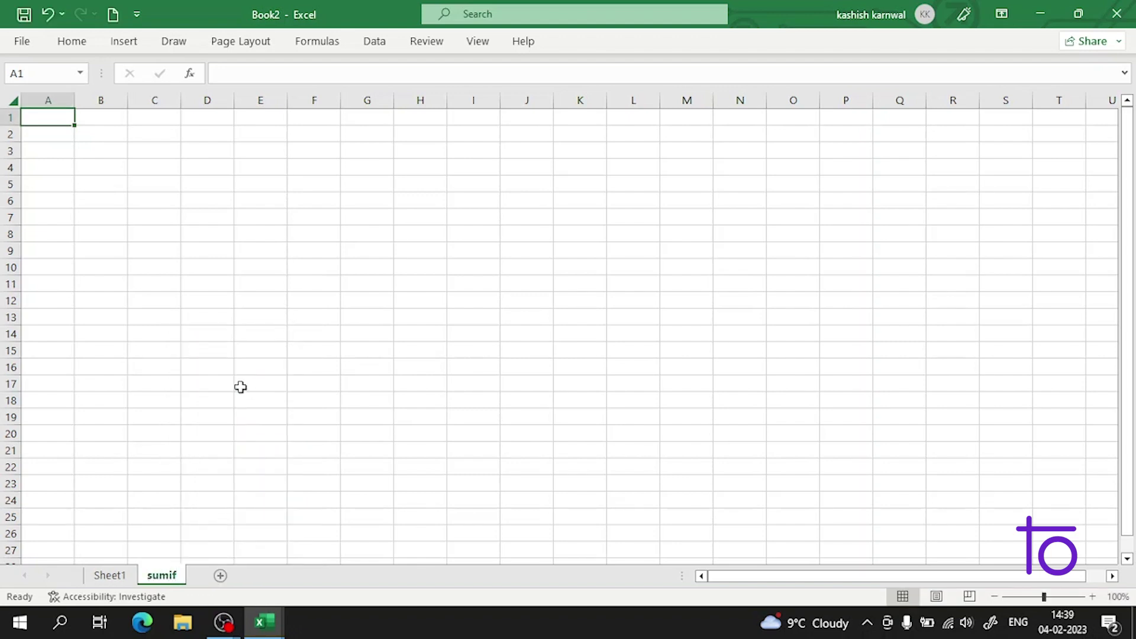
left_click(115, 577)
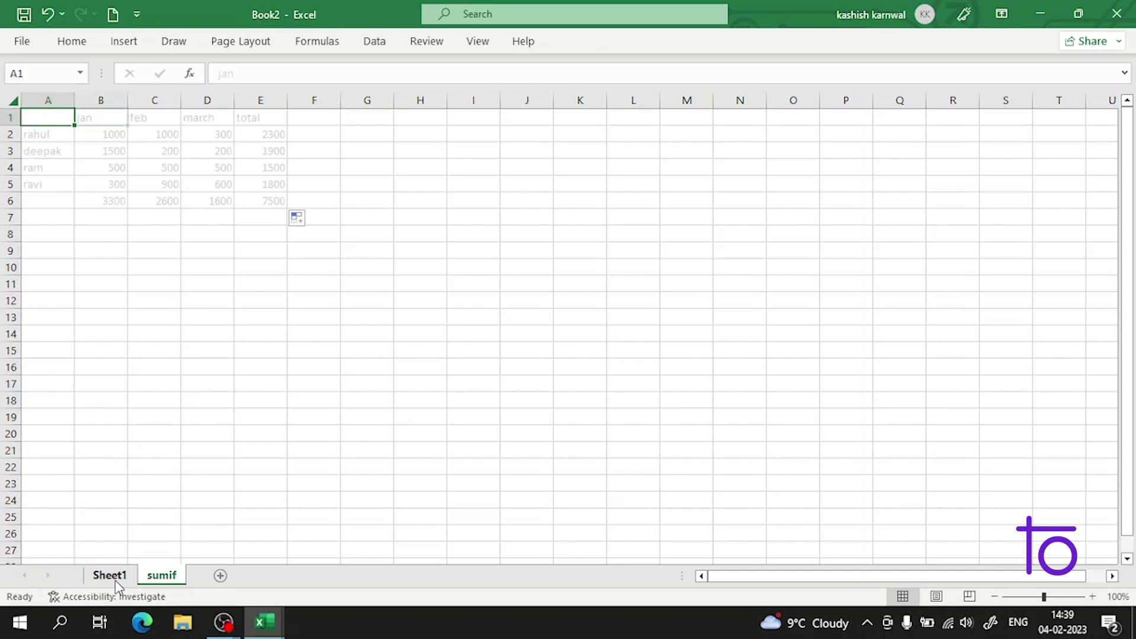
left_click(39, 121)
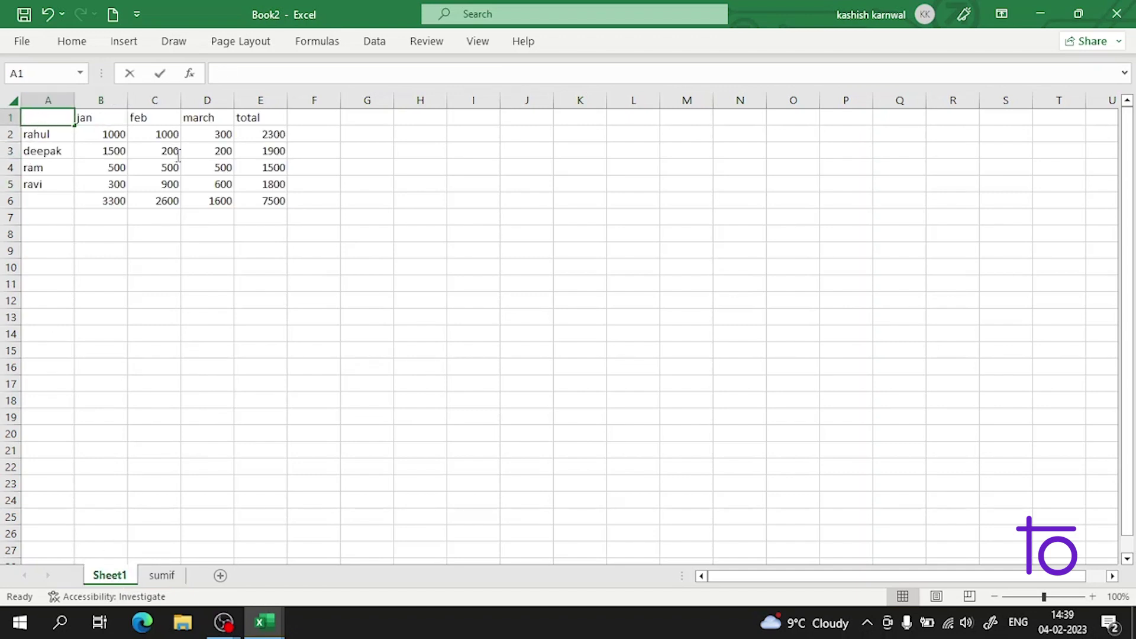
key("Return")
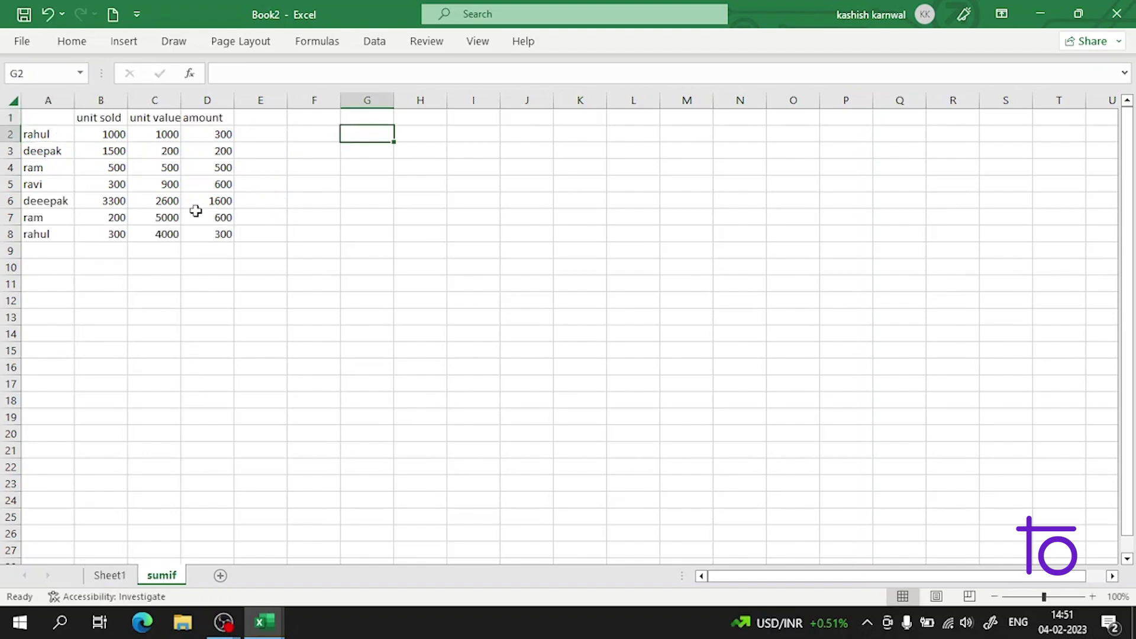
left_click(51, 185)
double_click(50, 184)
double_click(50, 185)
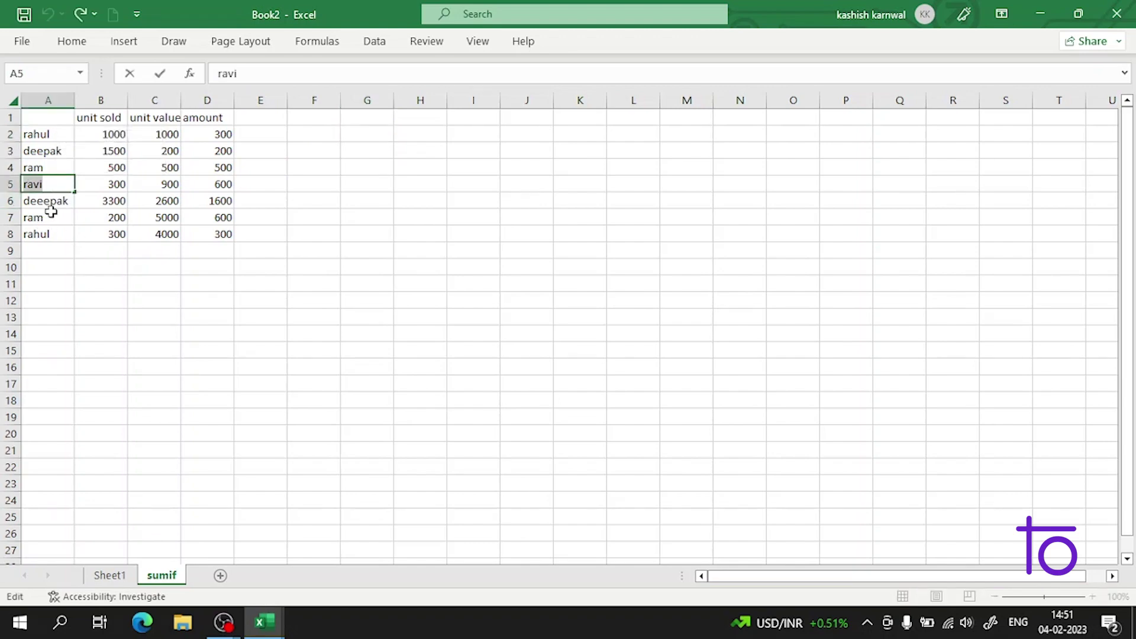
left_click(47, 212)
left_click(54, 233)
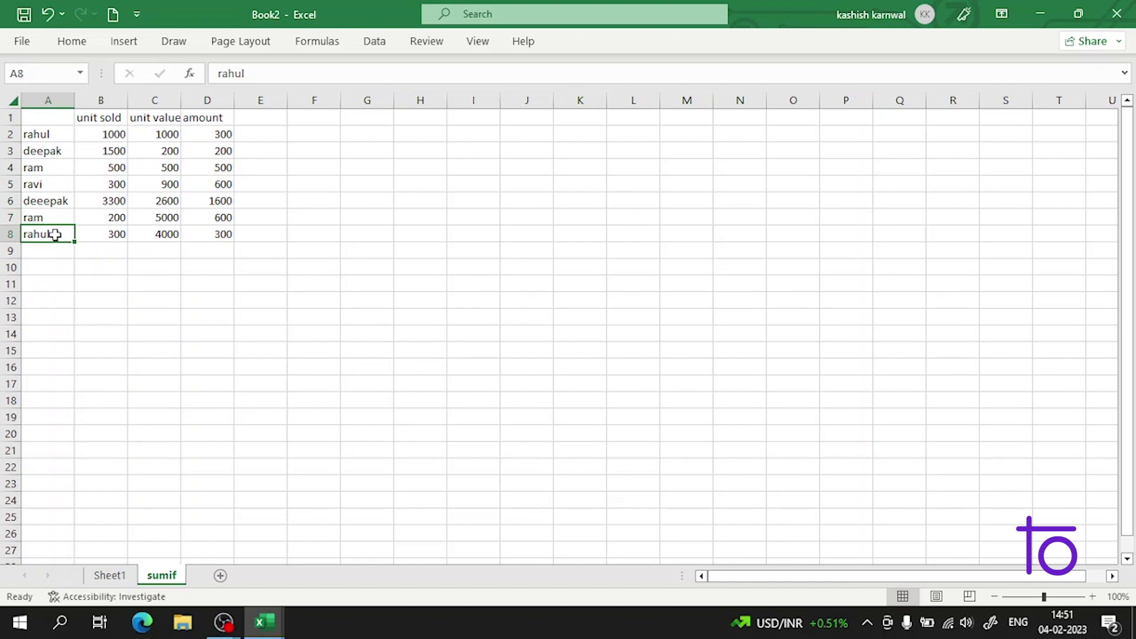
Step: Total the amounts for the person in A4 by entering =SUMIF(A2:A8,A4,D2:D8) in H4
double_click(440, 166)
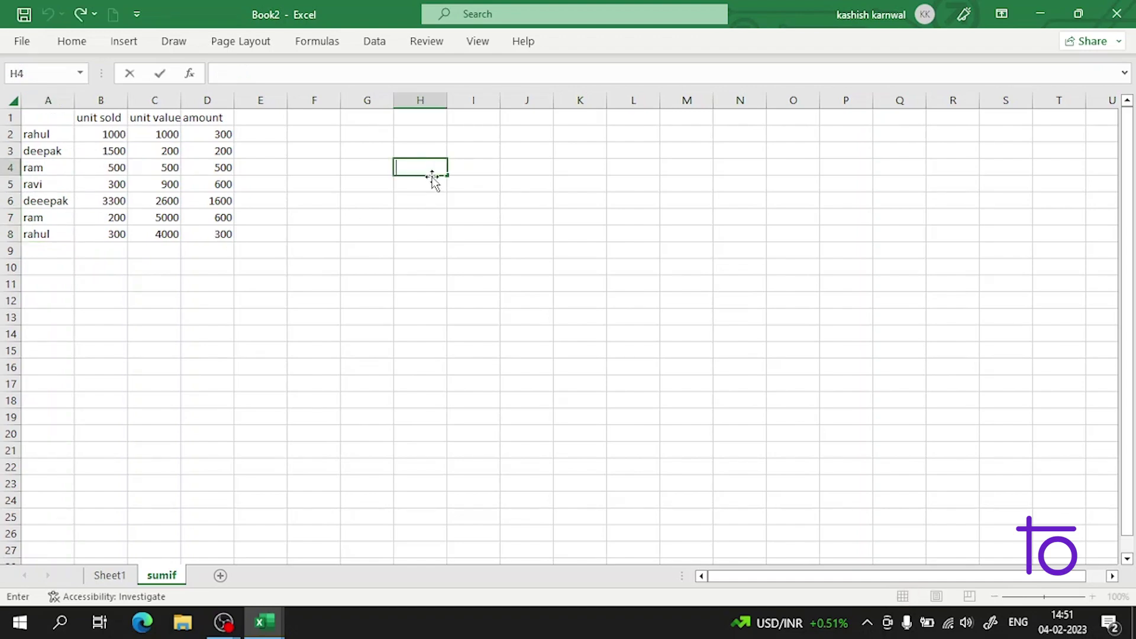
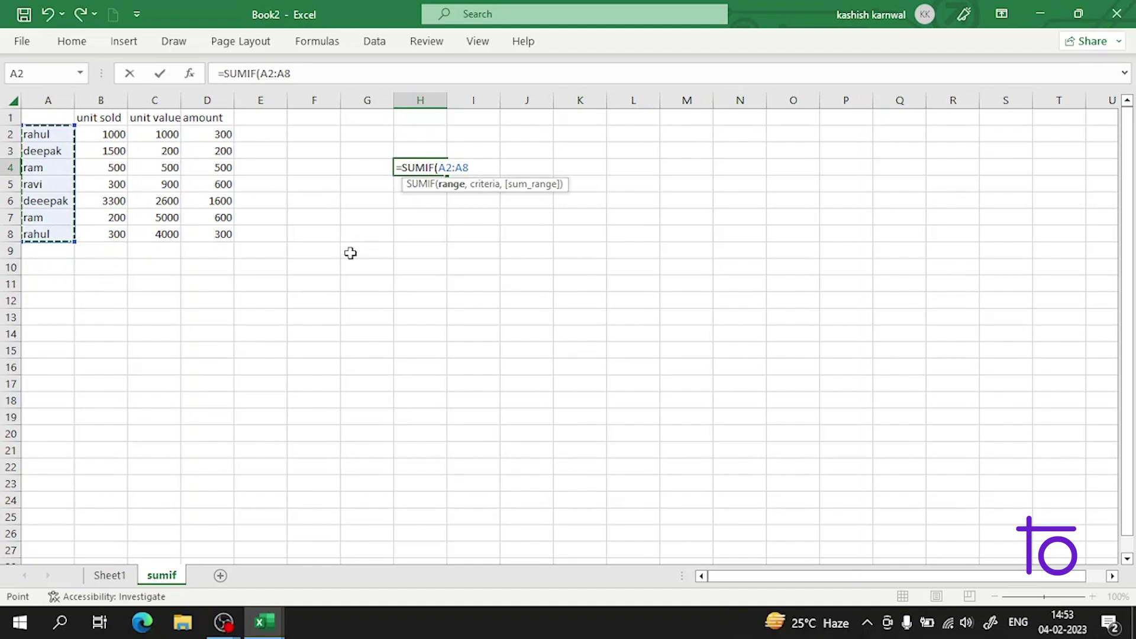
type(",")
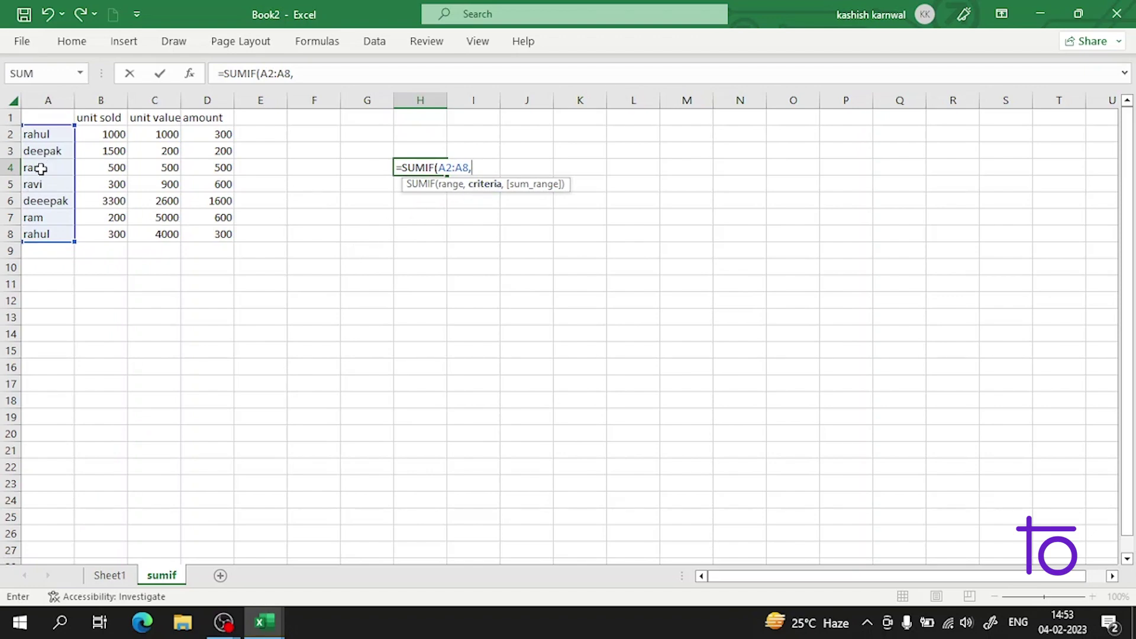
left_click(41, 169)
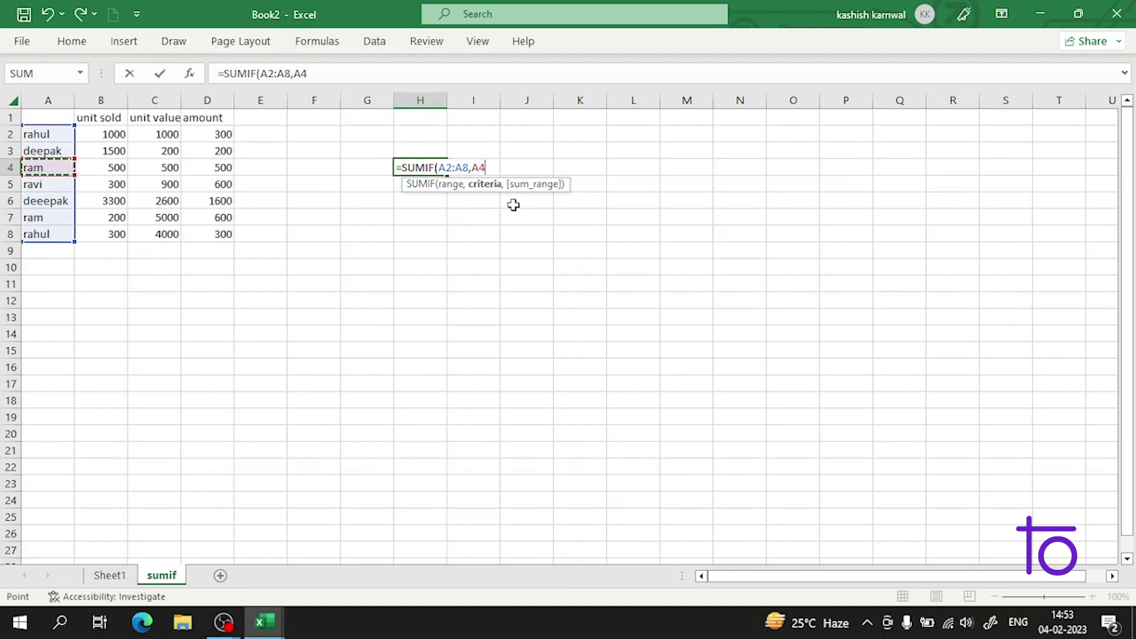
type(",")
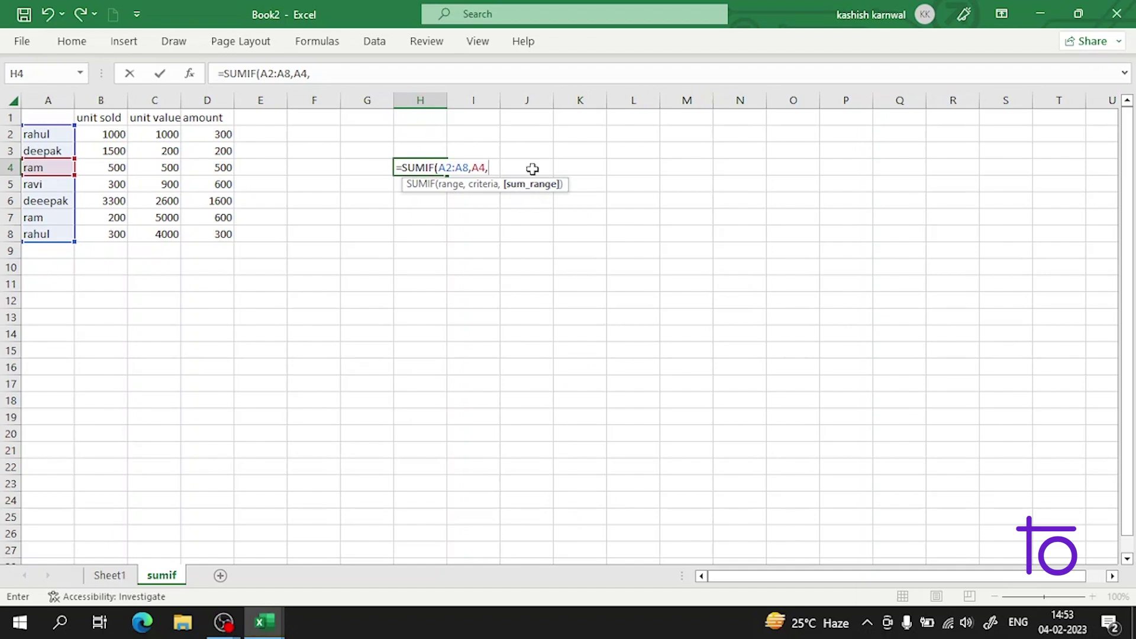
left_click(228, 131)
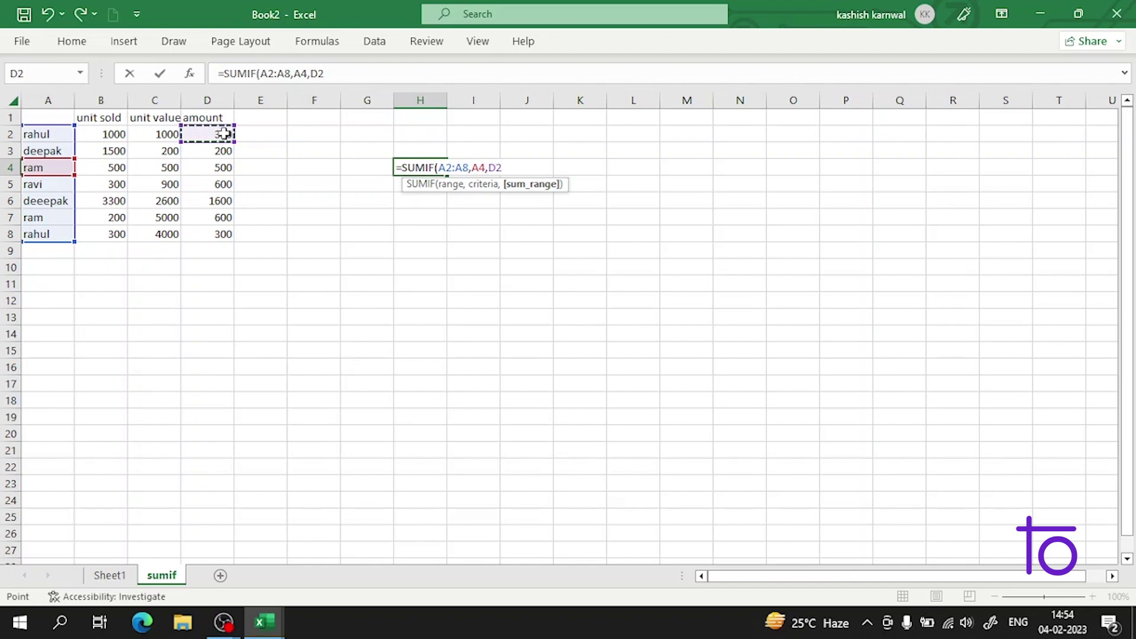
left_click_drag(223, 130, 236, 230)
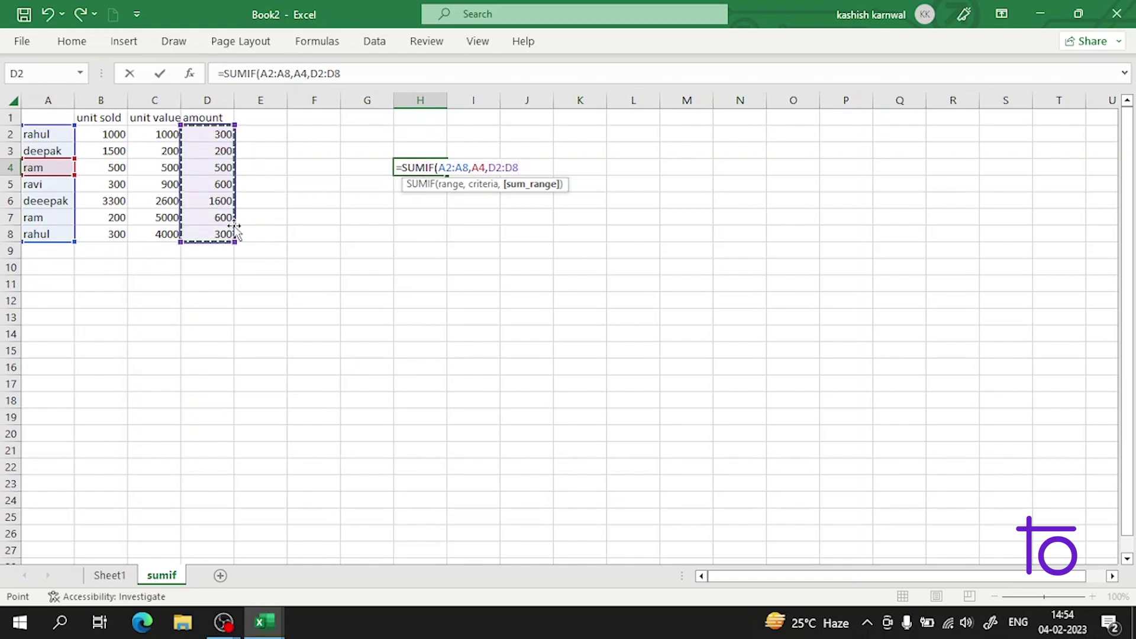
key("Return")
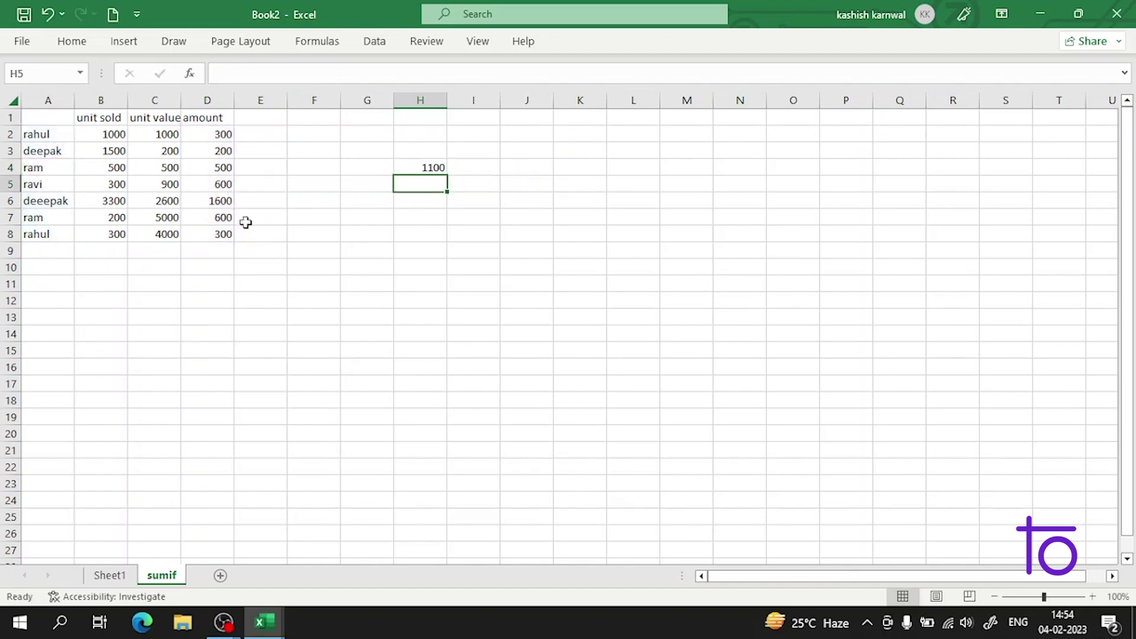
Step: Check the H4 formula against the matching names in A4 and A7 and their amounts in D4 and D7
left_click(432, 166)
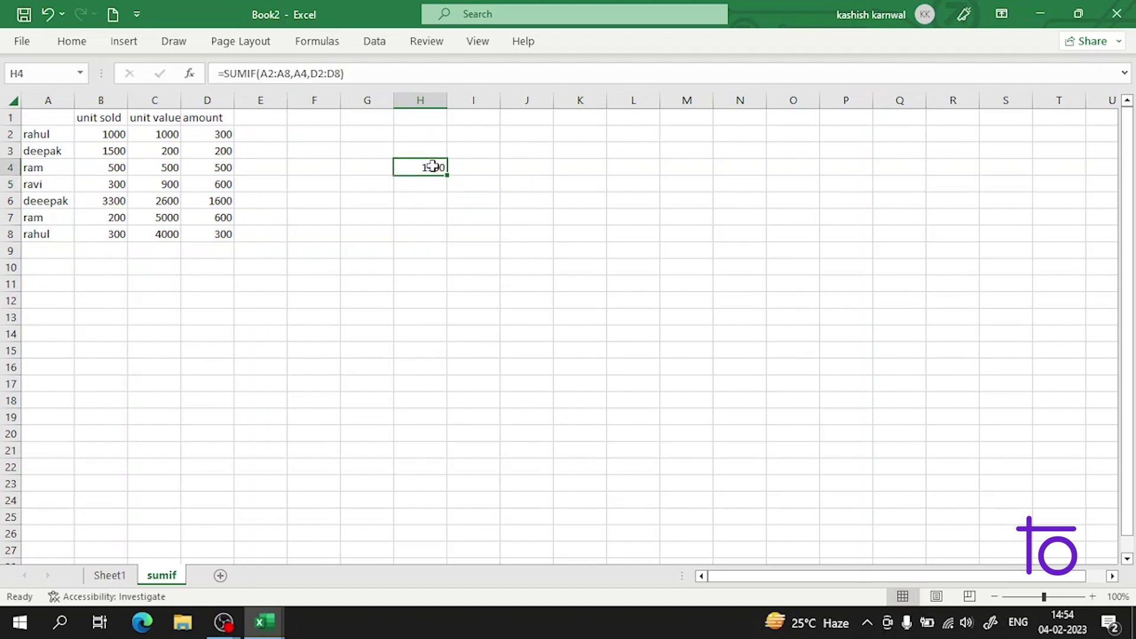
left_click(225, 169)
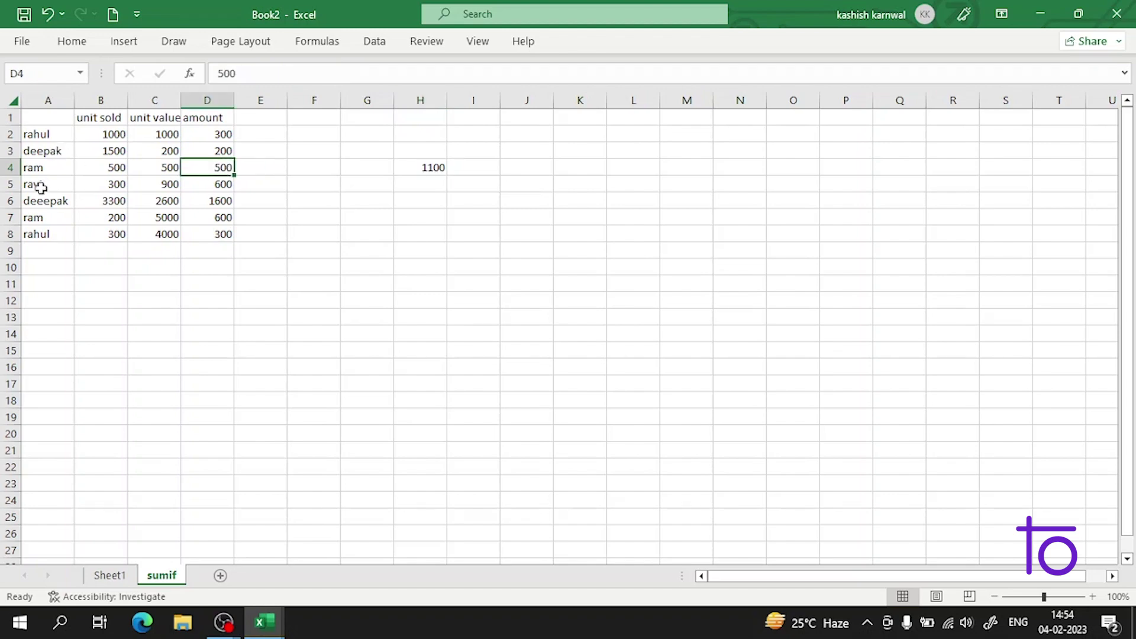
left_click(222, 222)
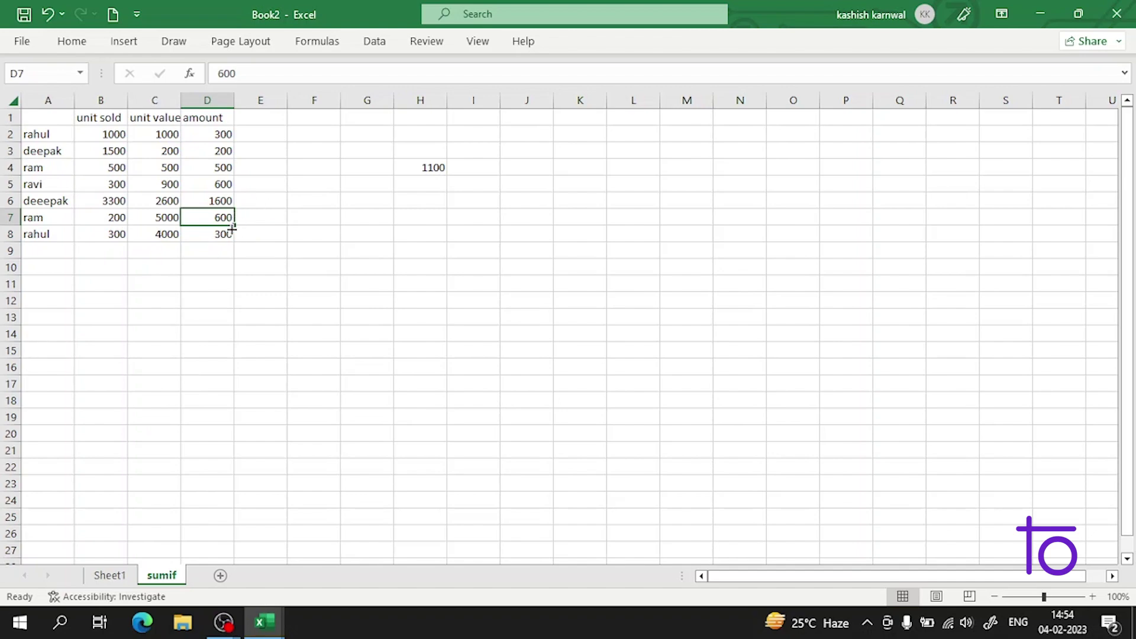
left_click(433, 175)
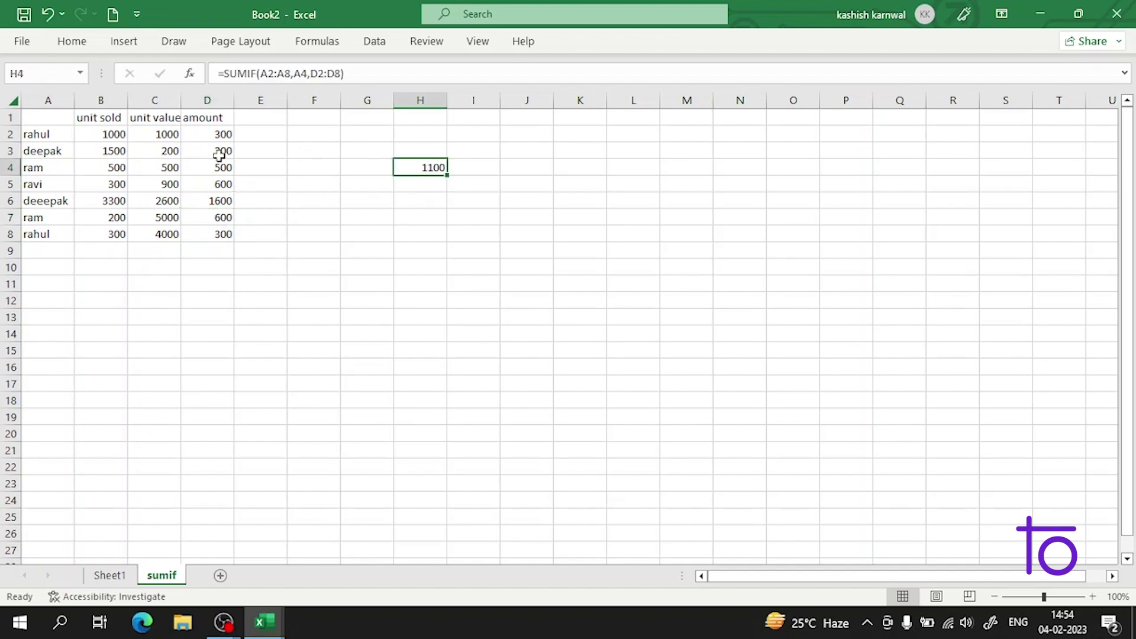
left_click(51, 221)
left_click(57, 170)
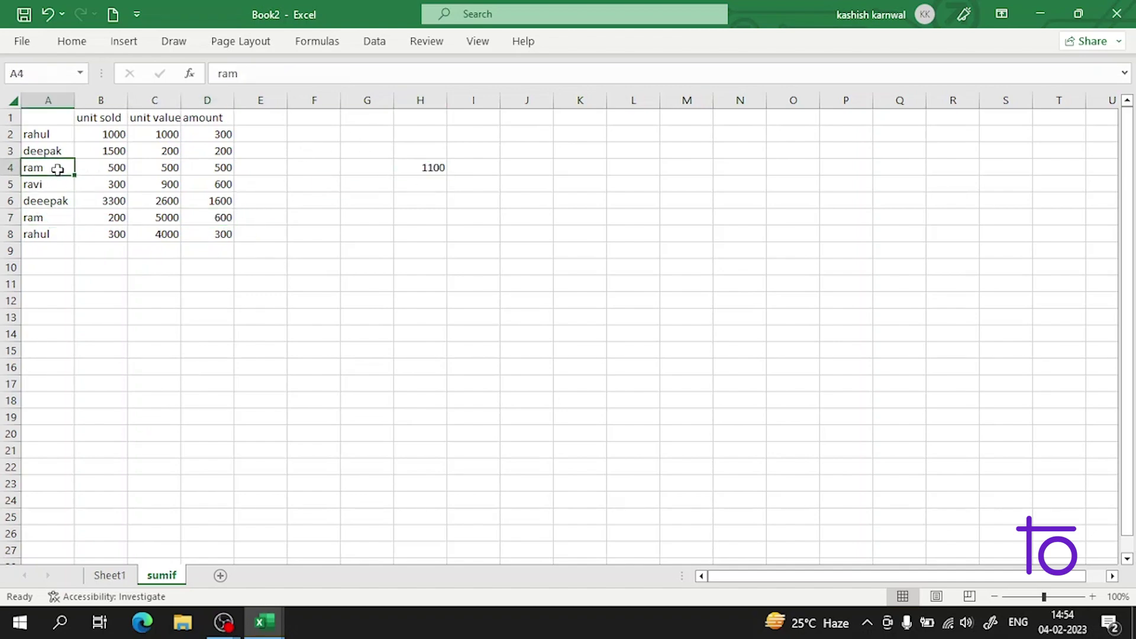
left_click(387, 185)
left_click(421, 186)
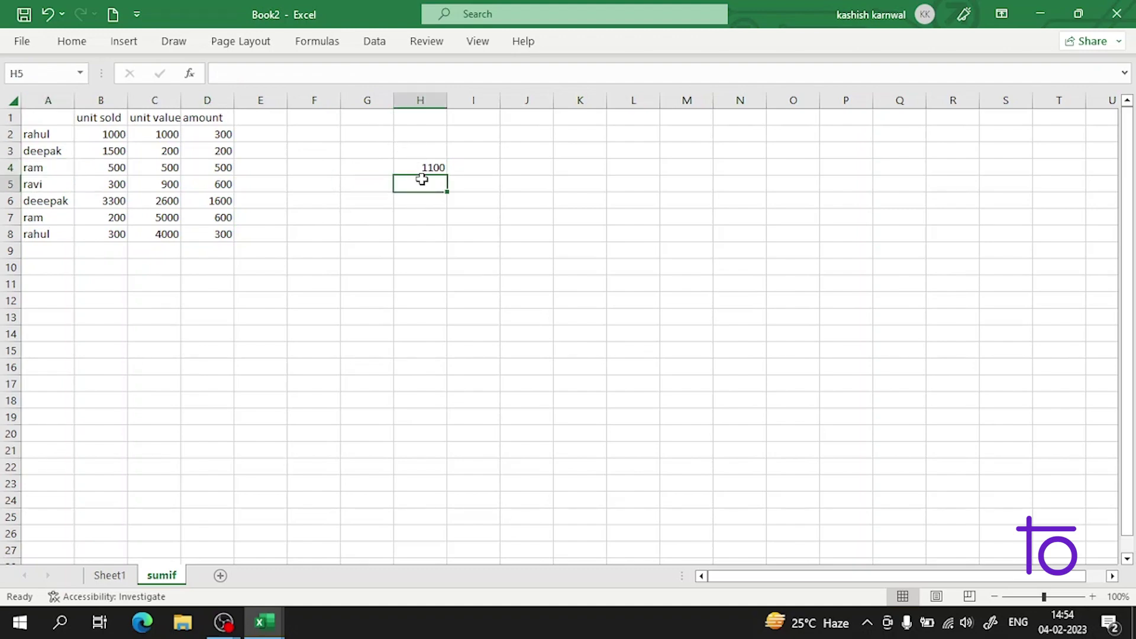
left_click(420, 171)
left_click(418, 187)
Step: Correct the spelling of the name in A6 by removing the extra letter e
left_click(38, 201)
double_click(65, 203)
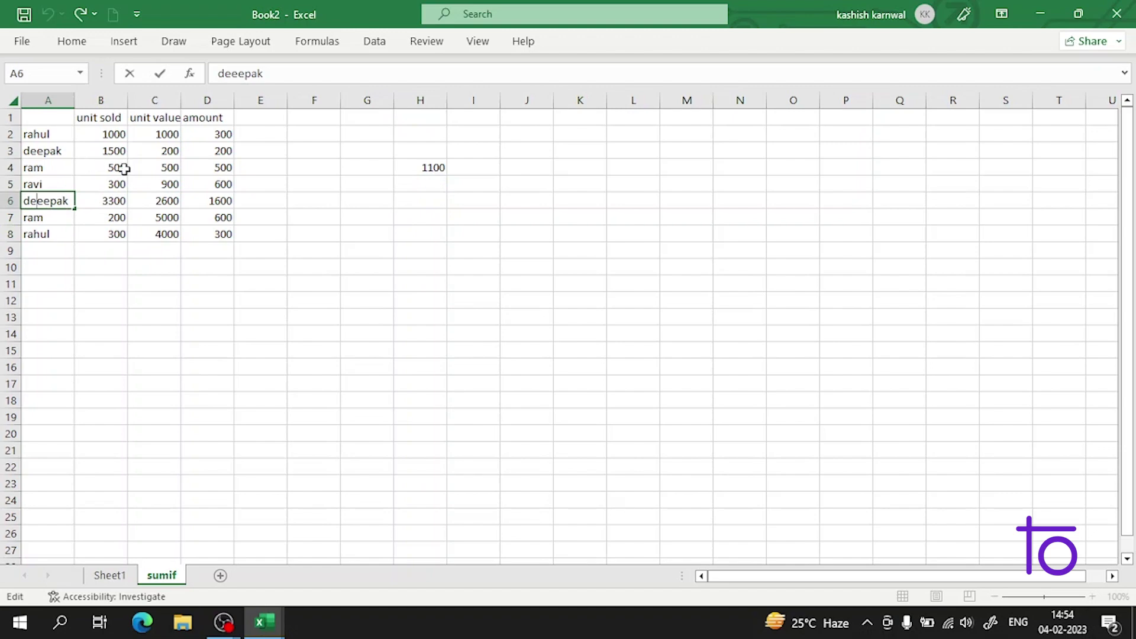
key("BackSpace")
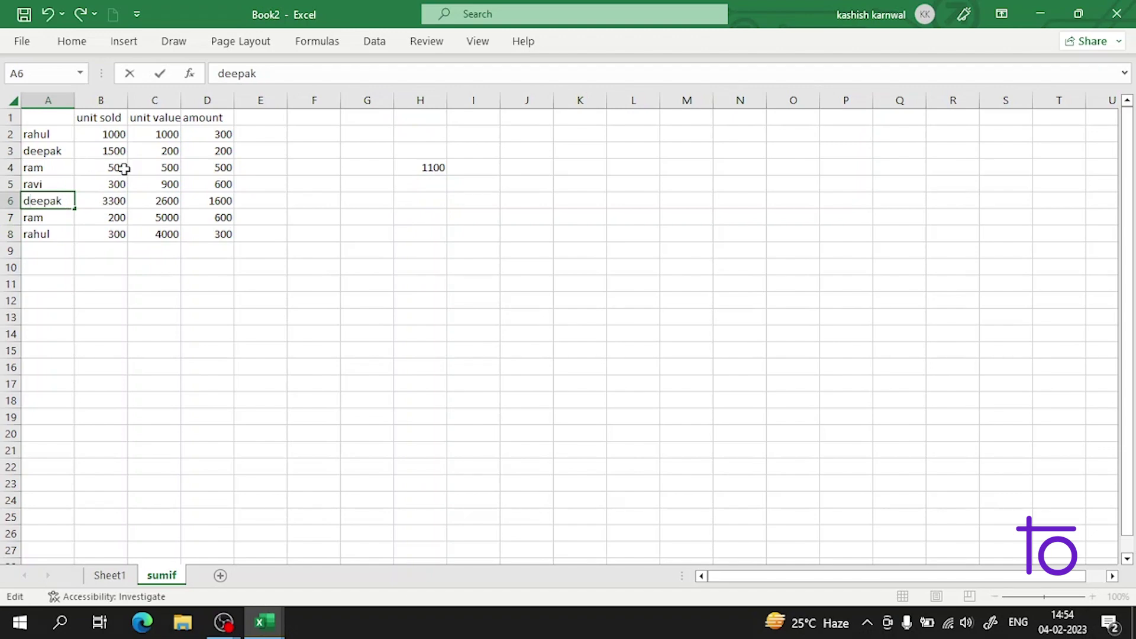
left_click(426, 170)
Step: Total the amounts for the person in A6 by entering =SUMIF(A2:A8,A6,D2:D8) in H5
left_click(429, 180)
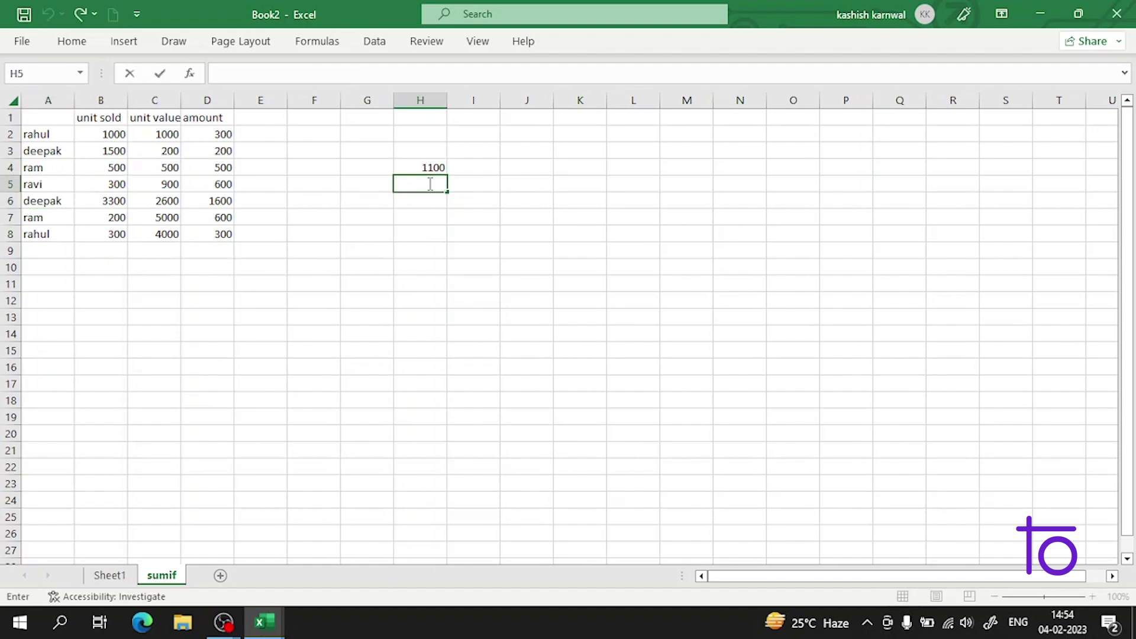
type("=su")
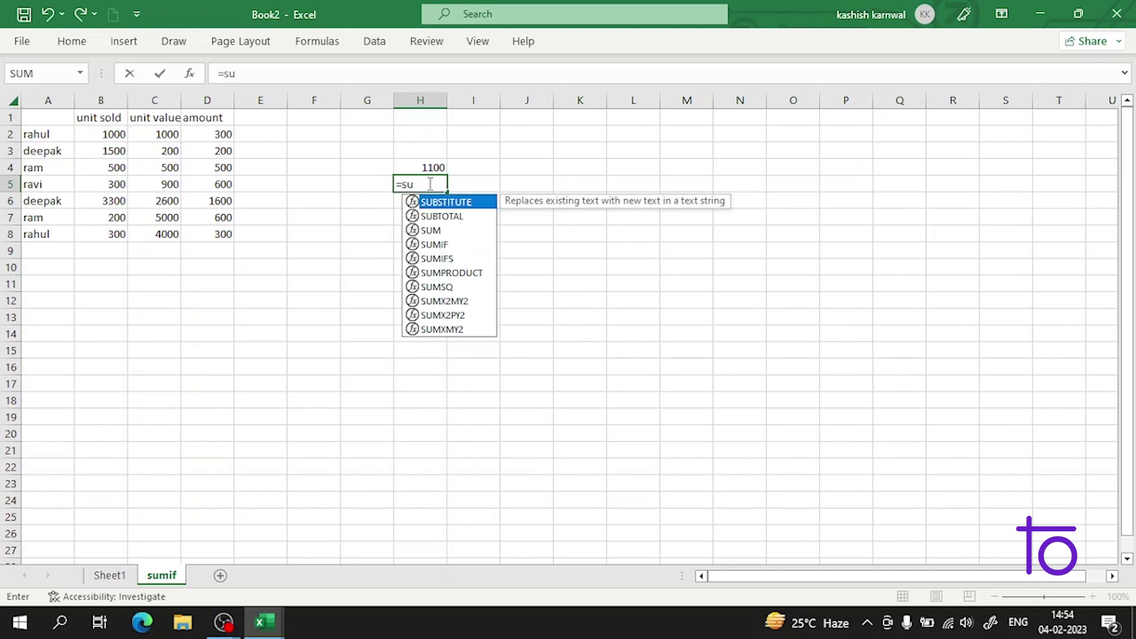
left_click(413, 245)
double_click(413, 246)
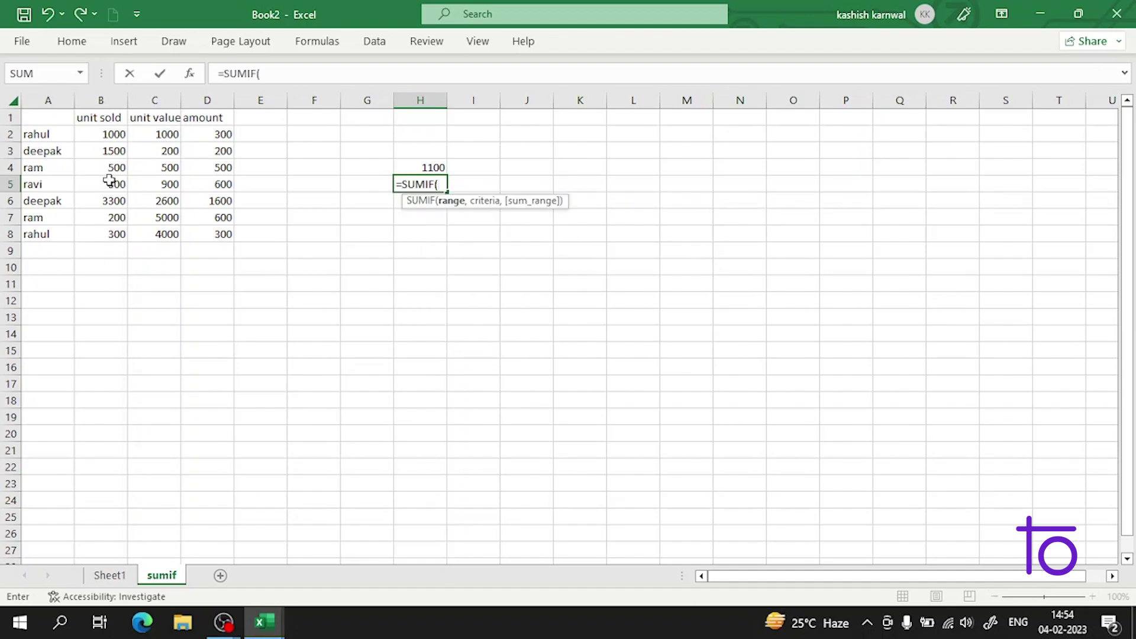
left_click_drag(57, 136, 71, 230)
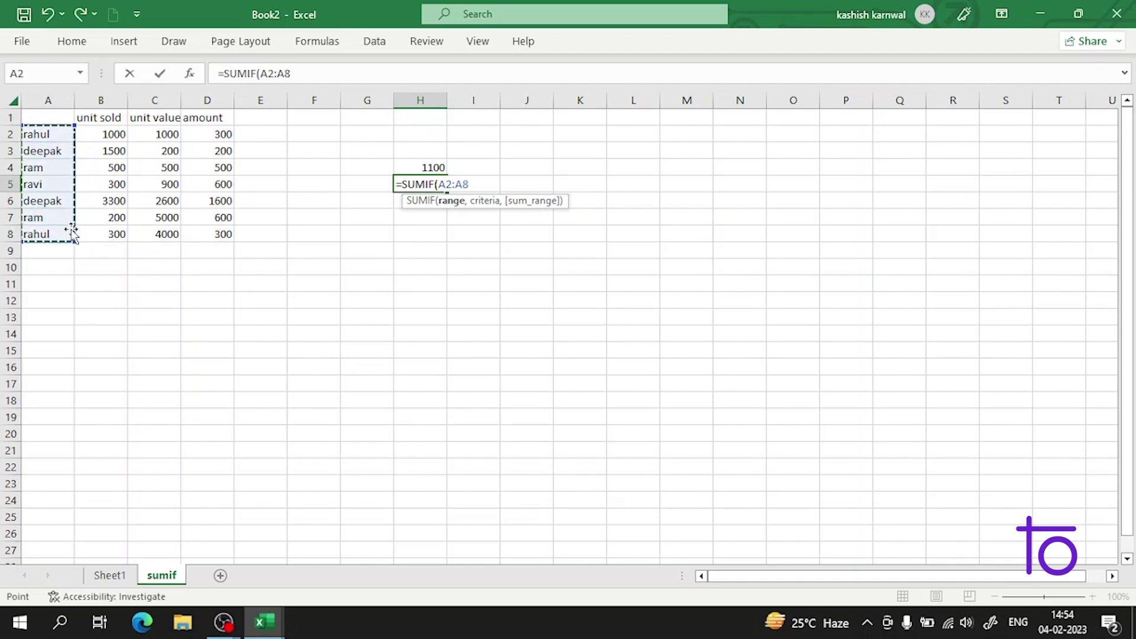
type(",")
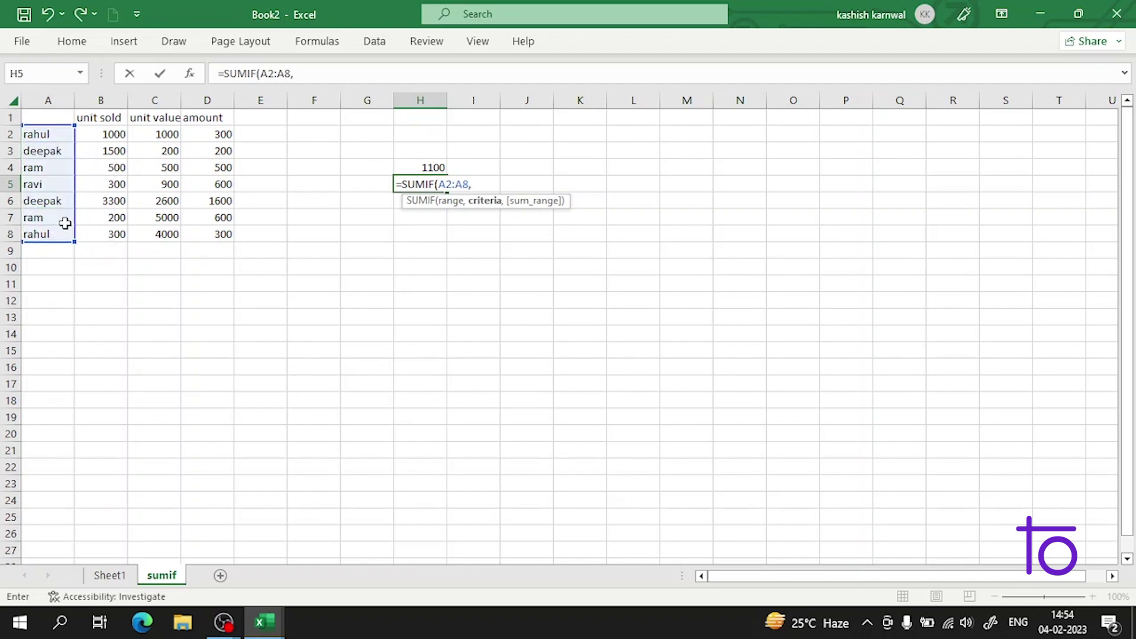
left_click(45, 199)
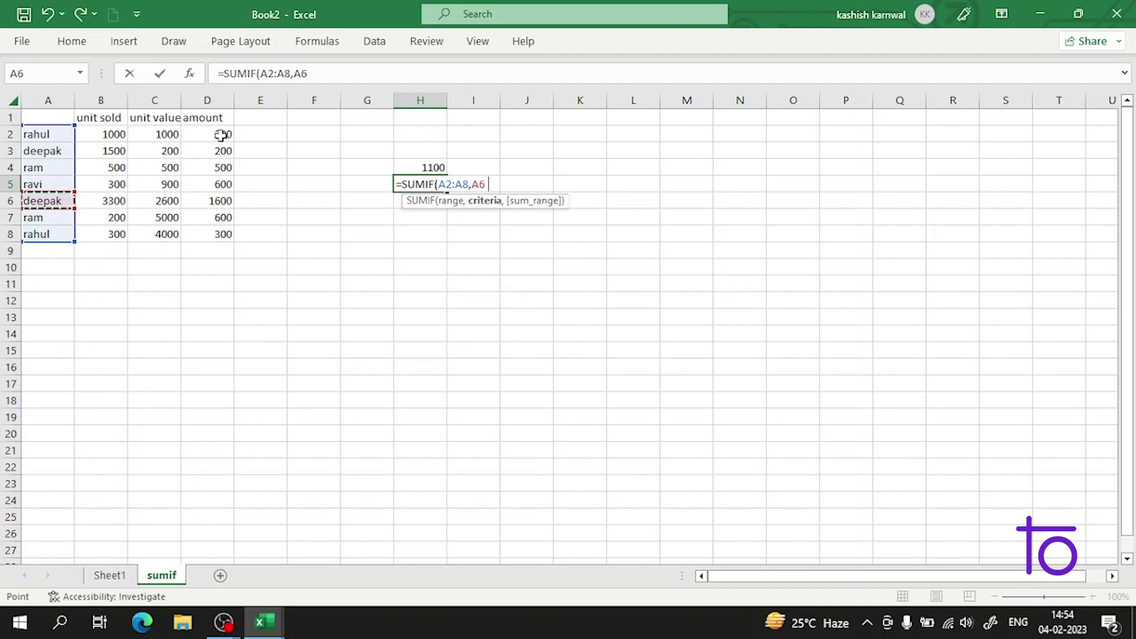
type(",")
left_click_drag(222, 136, 228, 228)
key("Return")
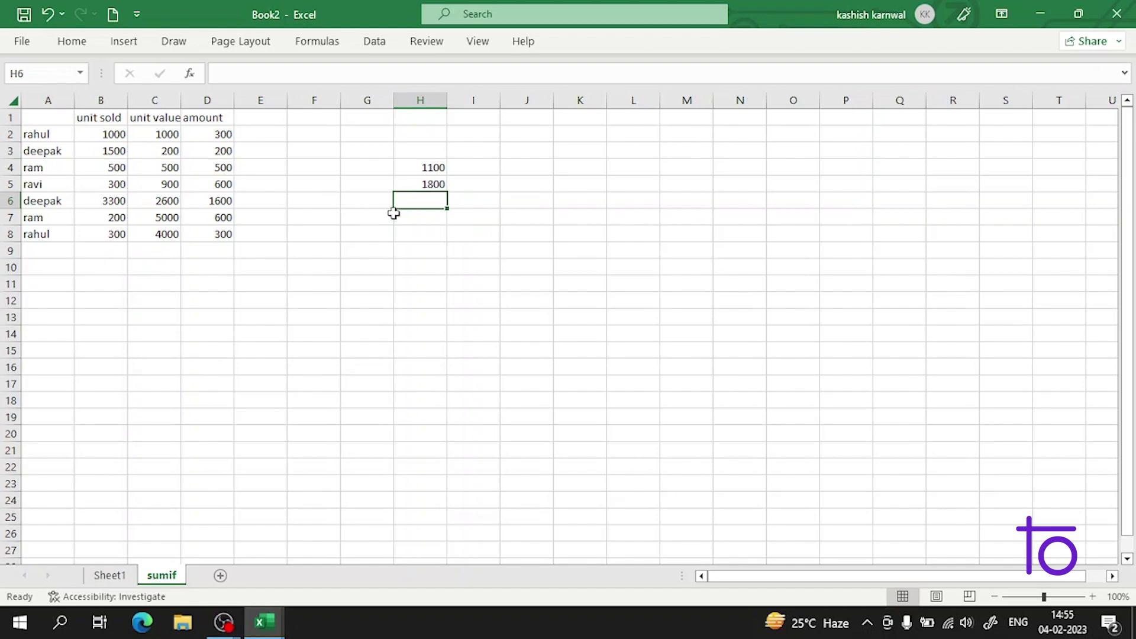
left_click(41, 202)
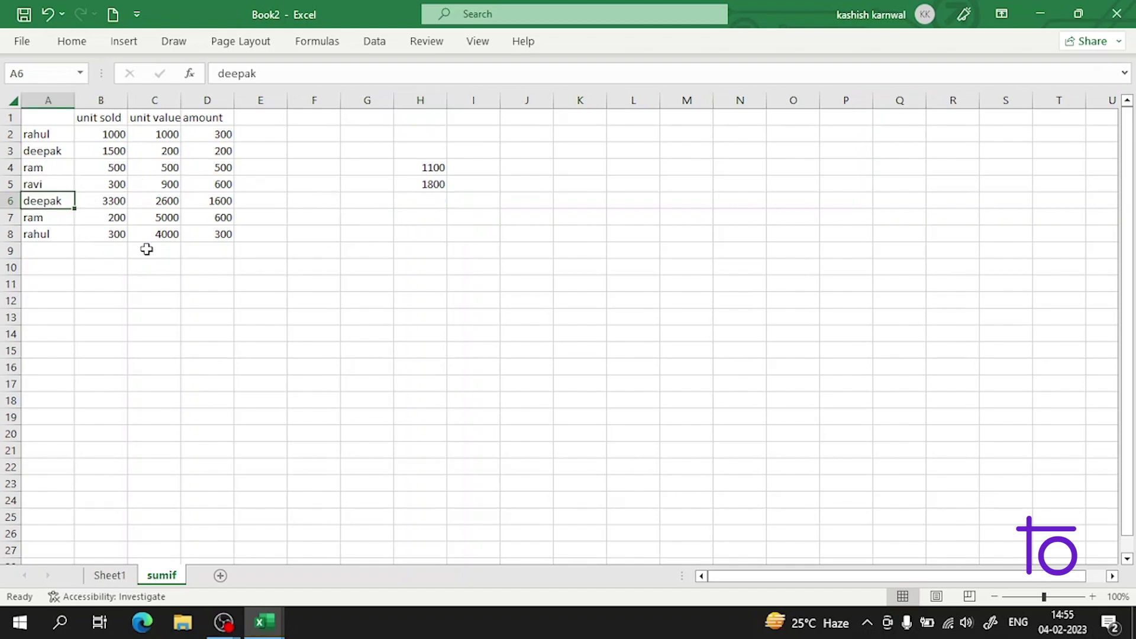
Step: Total the first listed person's amounts in H6 with SUMIF over A2:A8 and sum range D2:D8, entering the name as quoted text for the criterion
double_click(414, 202)
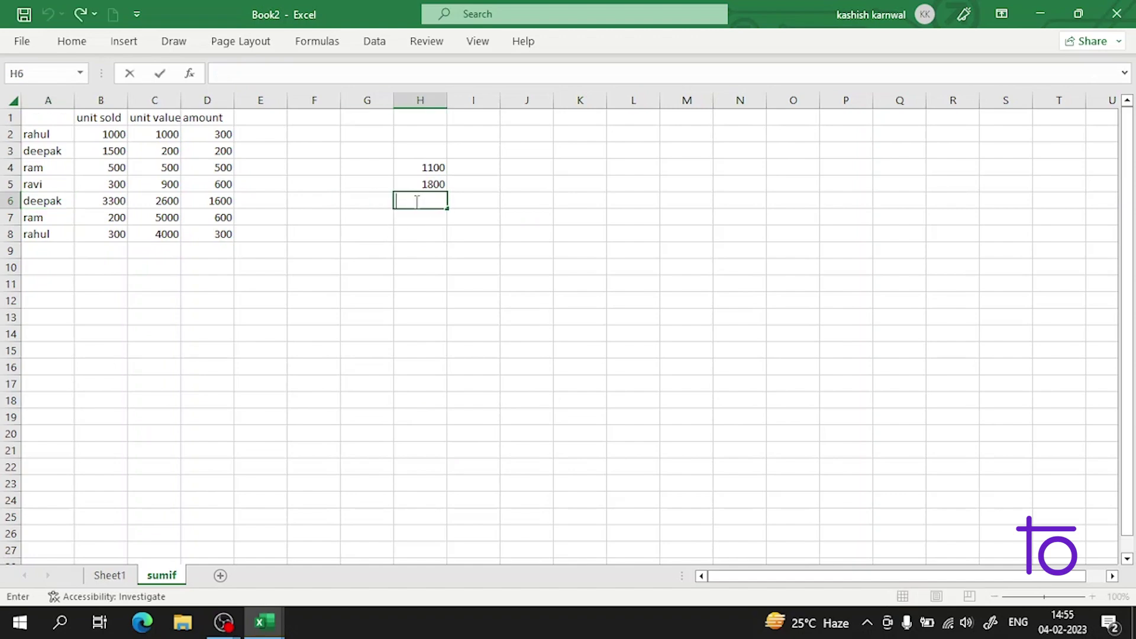
type("=su")
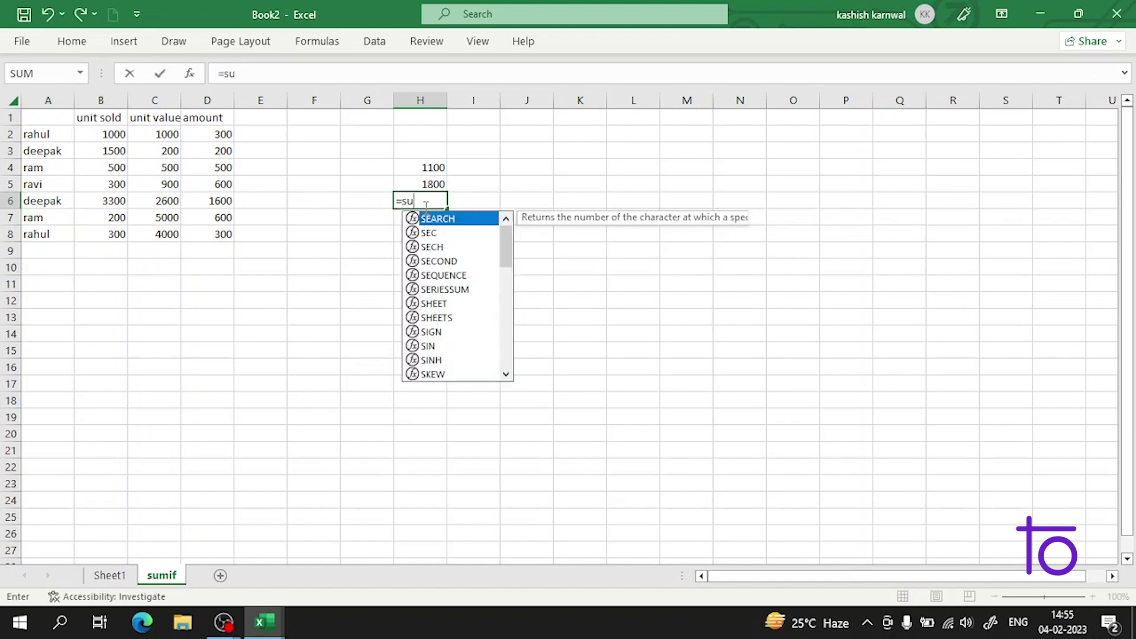
double_click(416, 261)
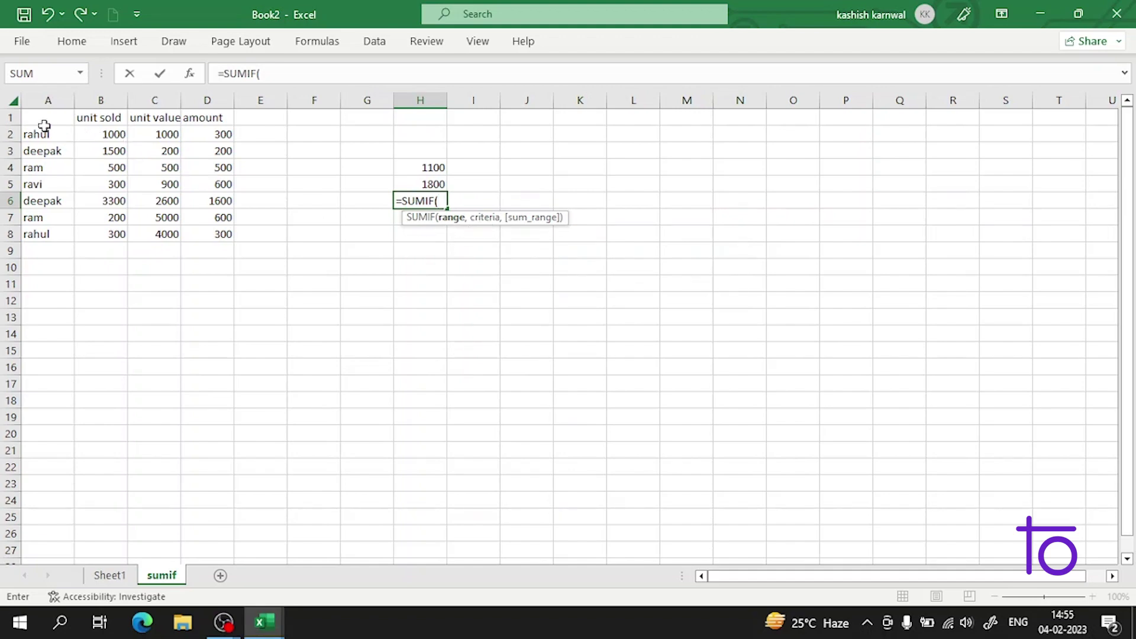
left_click_drag(45, 130, 56, 234)
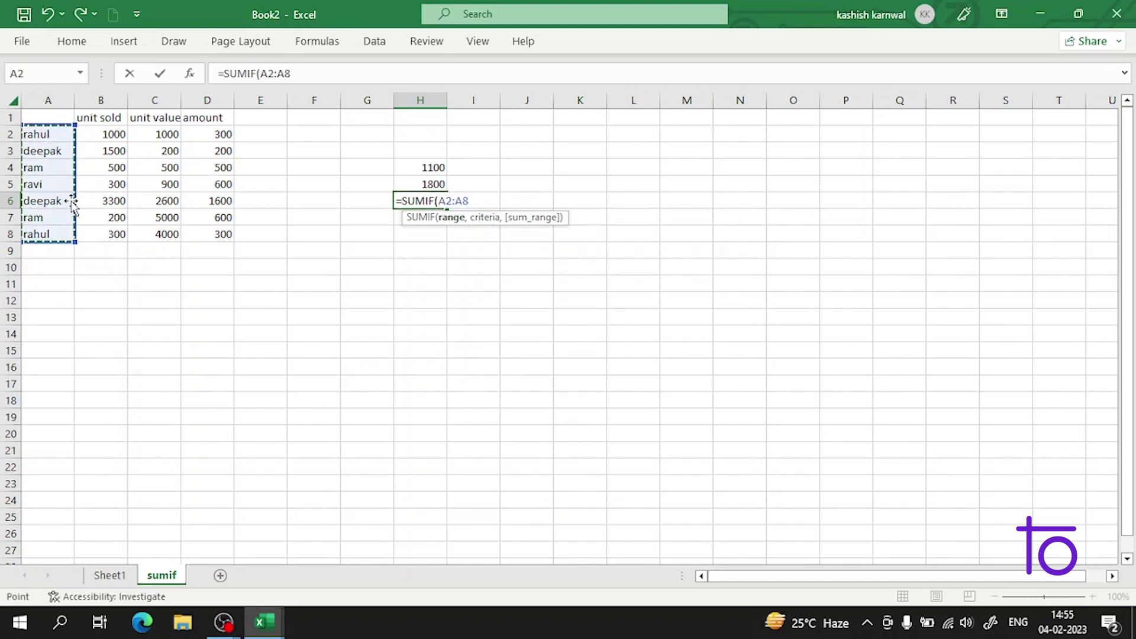
type(",\"rahul")
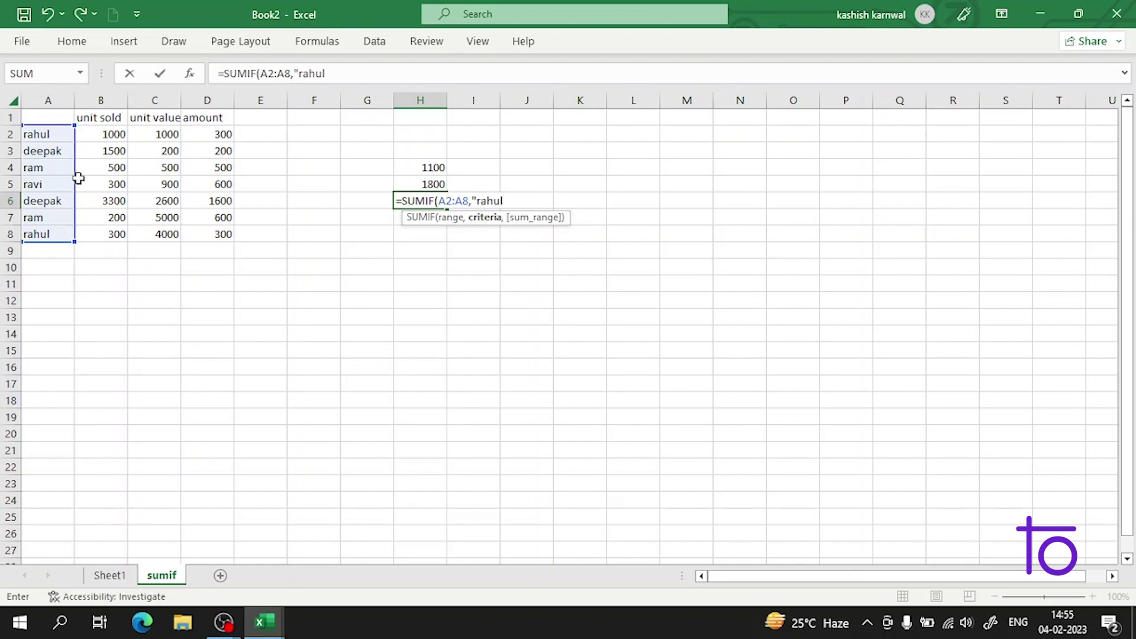
type(",")
left_click_drag(220, 134, 225, 232)
key("Return")
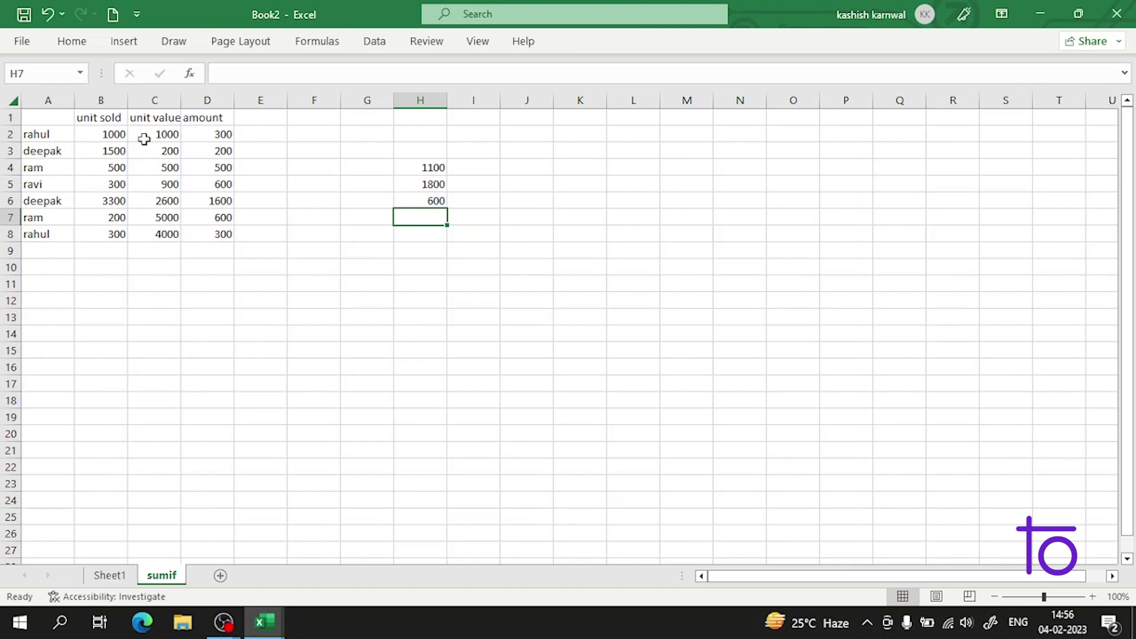
Step: Total the unit values for the person in A4 by entering =SUMIF(A2:A8,A4,C2:C8) in C10
left_click(149, 137)
left_click(161, 285)
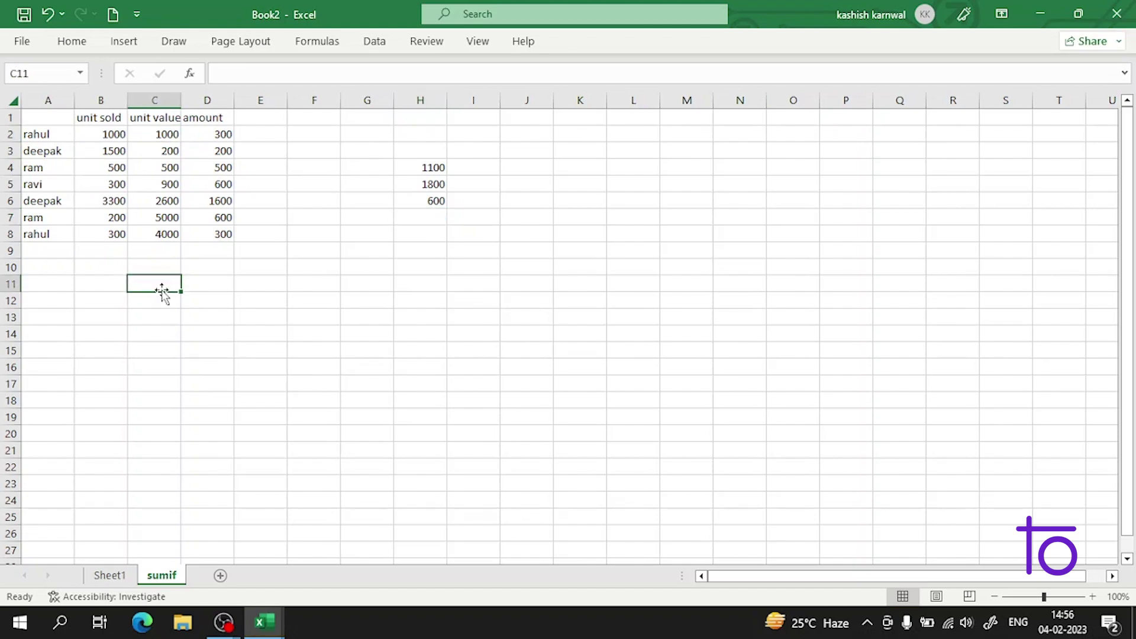
double_click(163, 263)
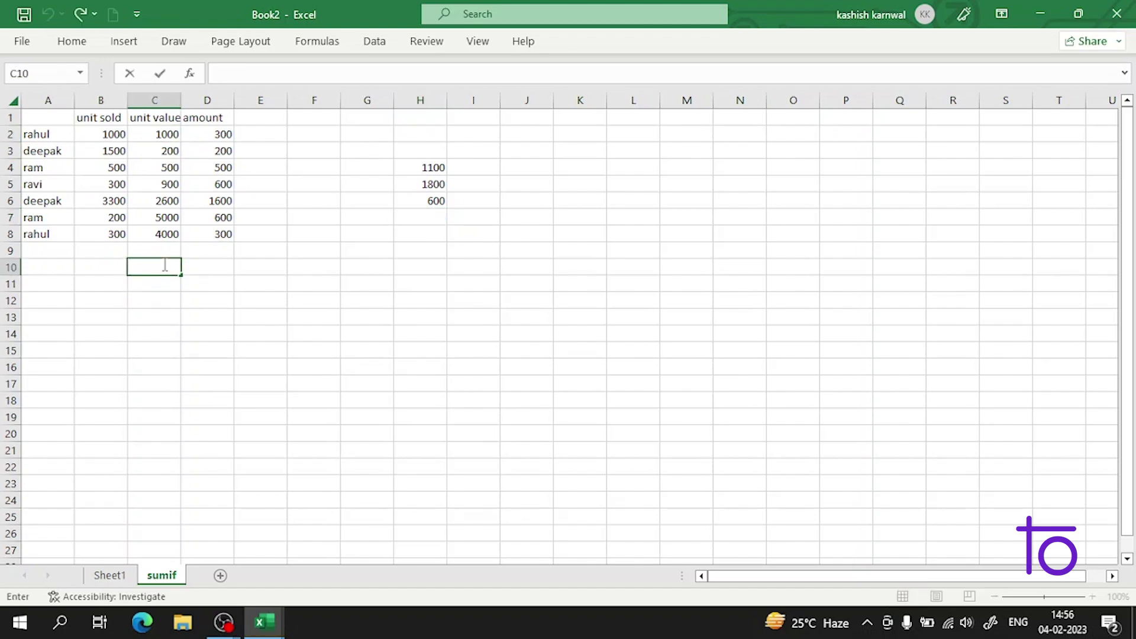
type("=sum")
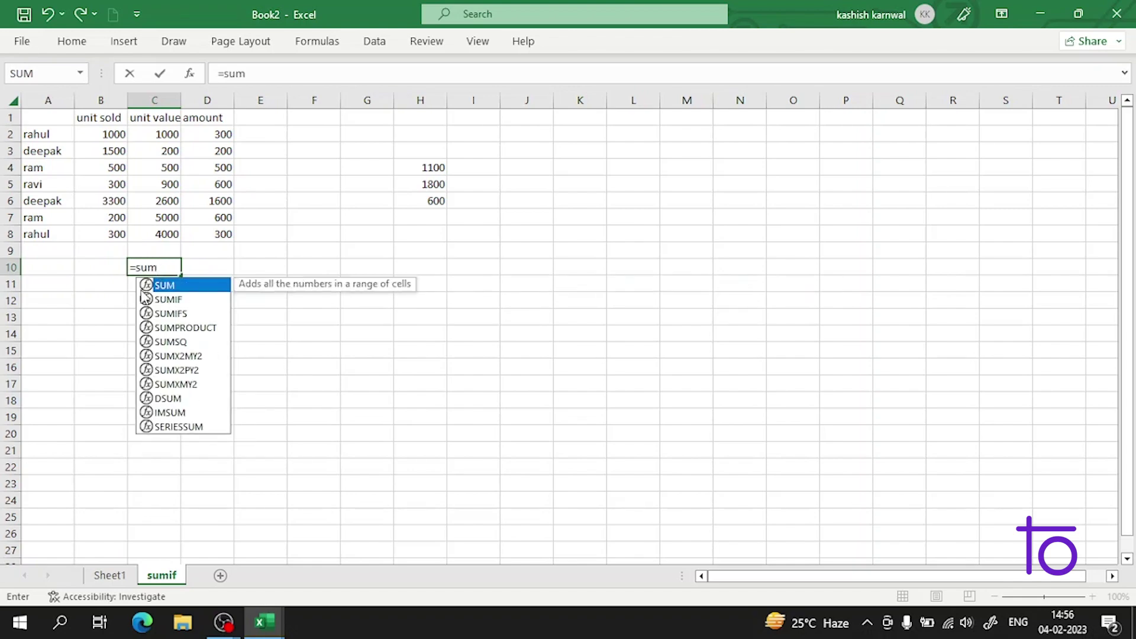
left_click(159, 299)
double_click(159, 299)
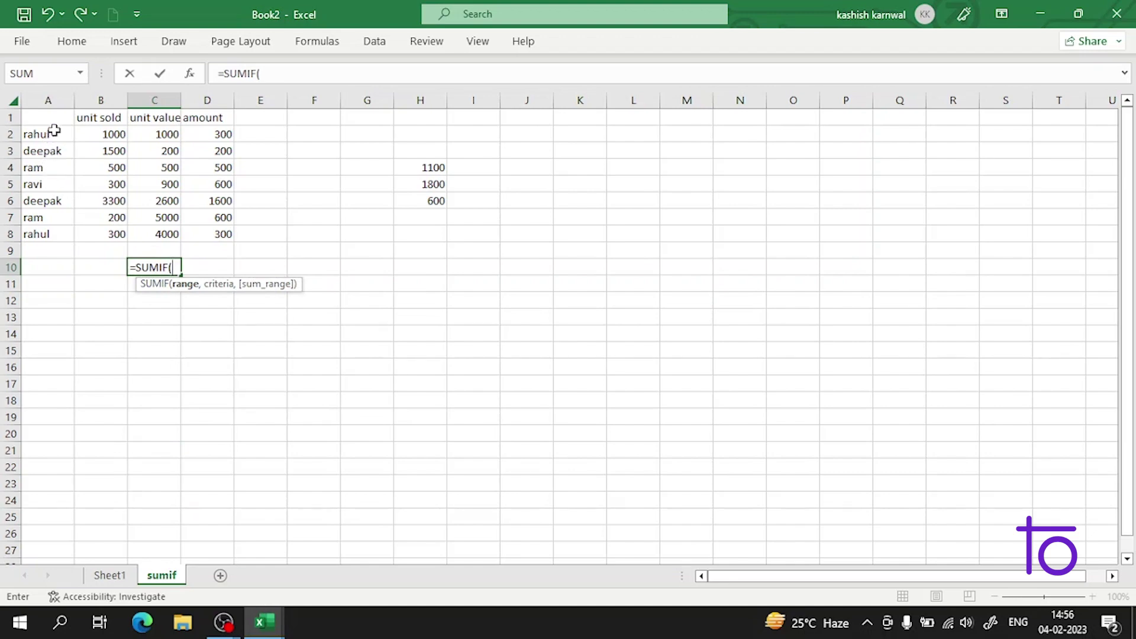
left_click_drag(55, 130, 62, 231)
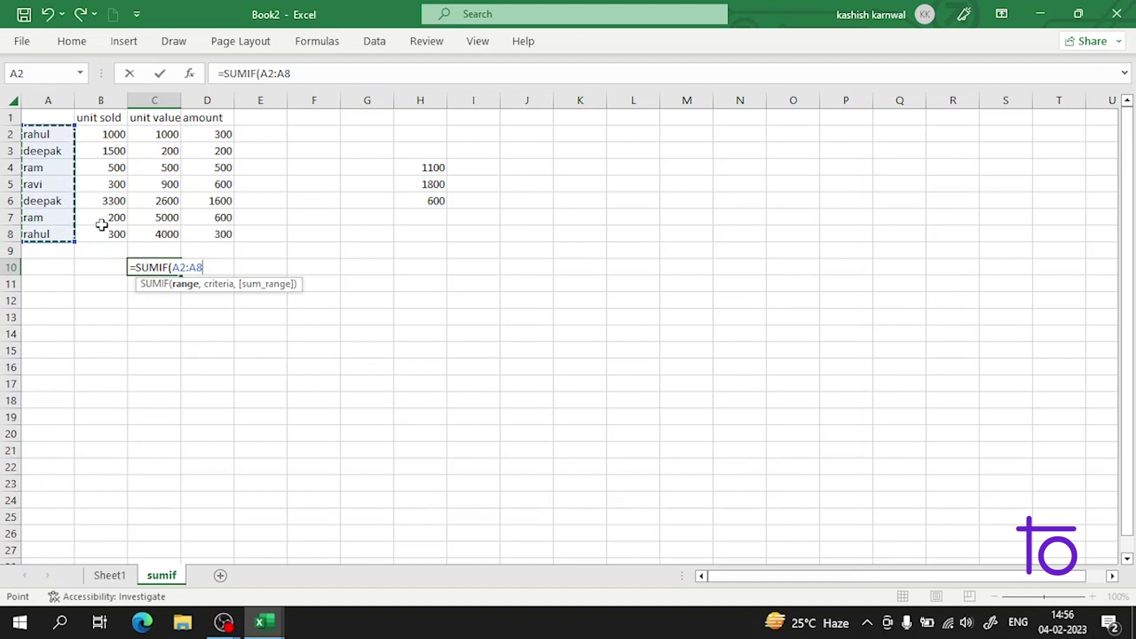
type(",")
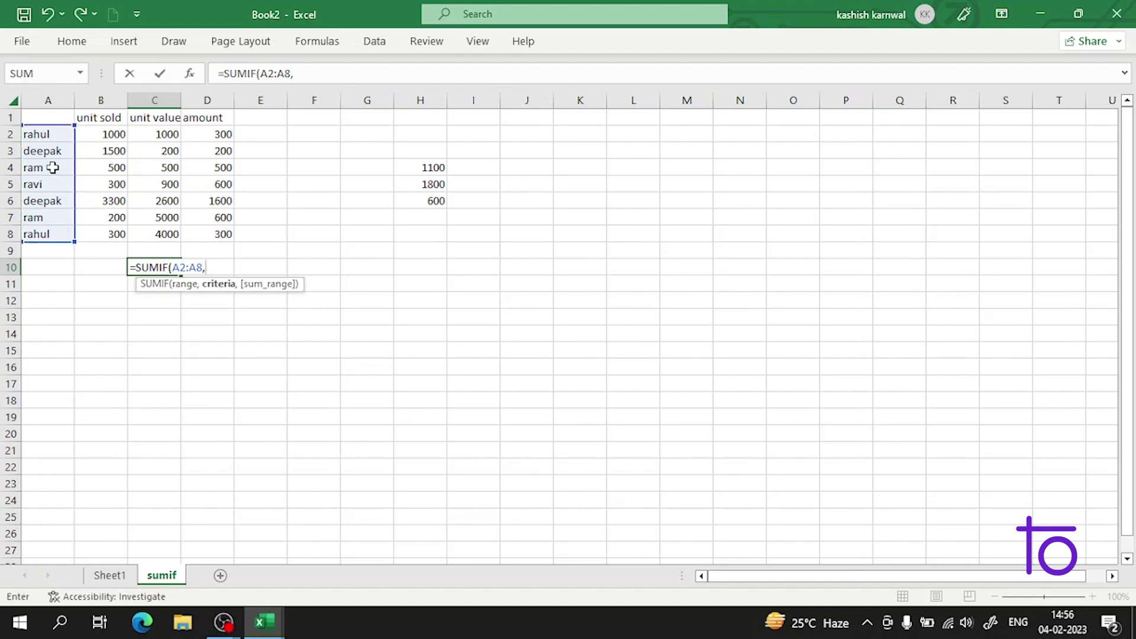
left_click(52, 168)
type(",")
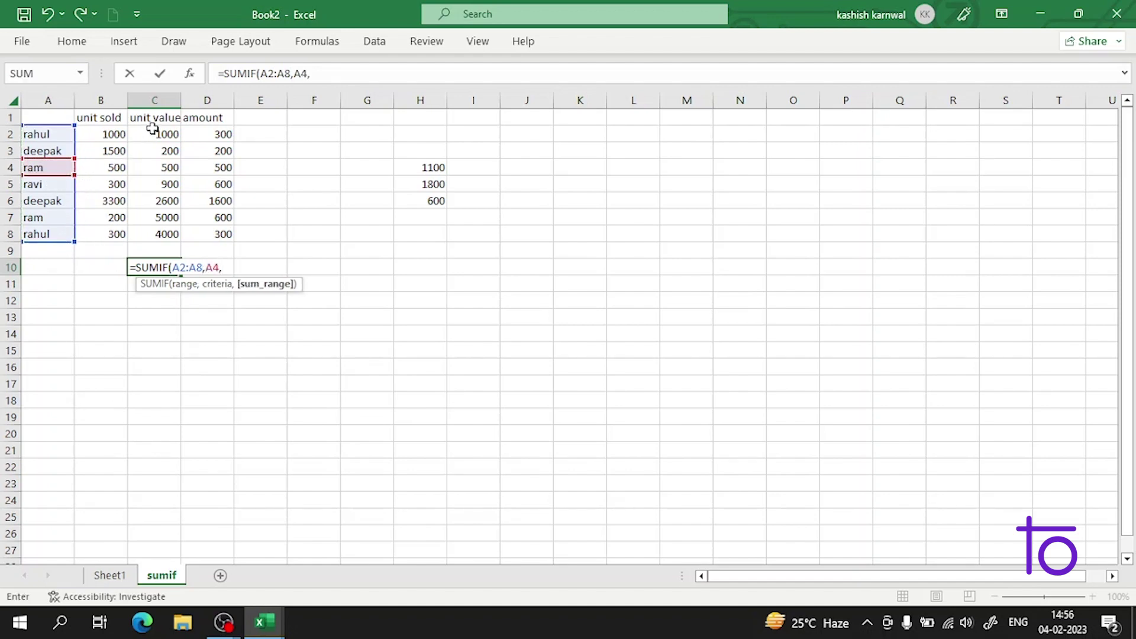
left_click_drag(153, 129, 165, 236)
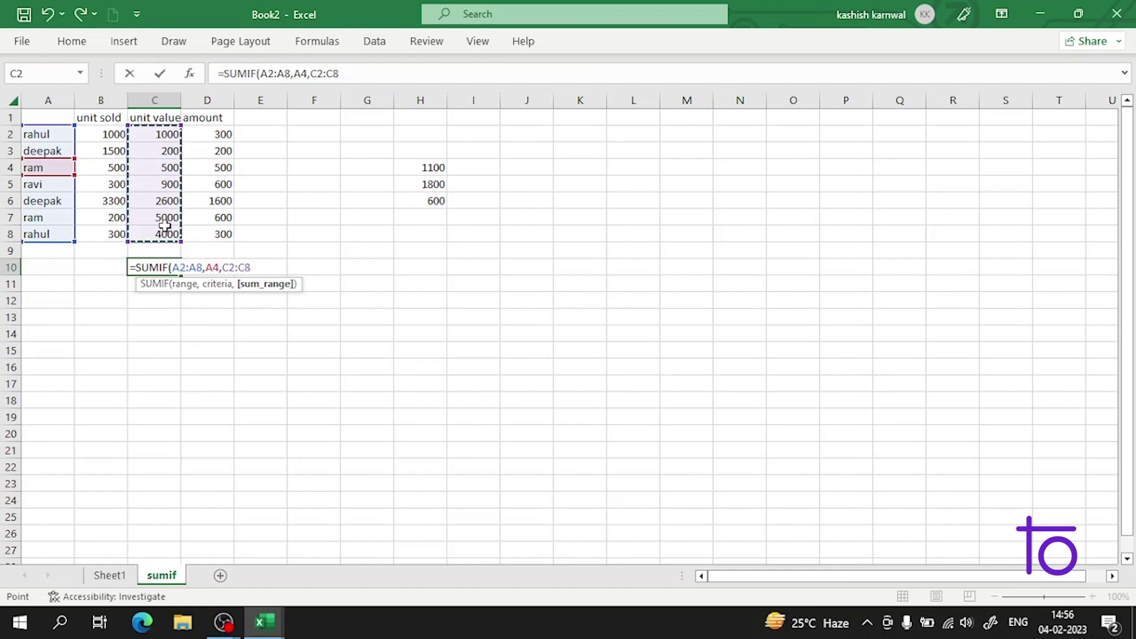
key("Return")
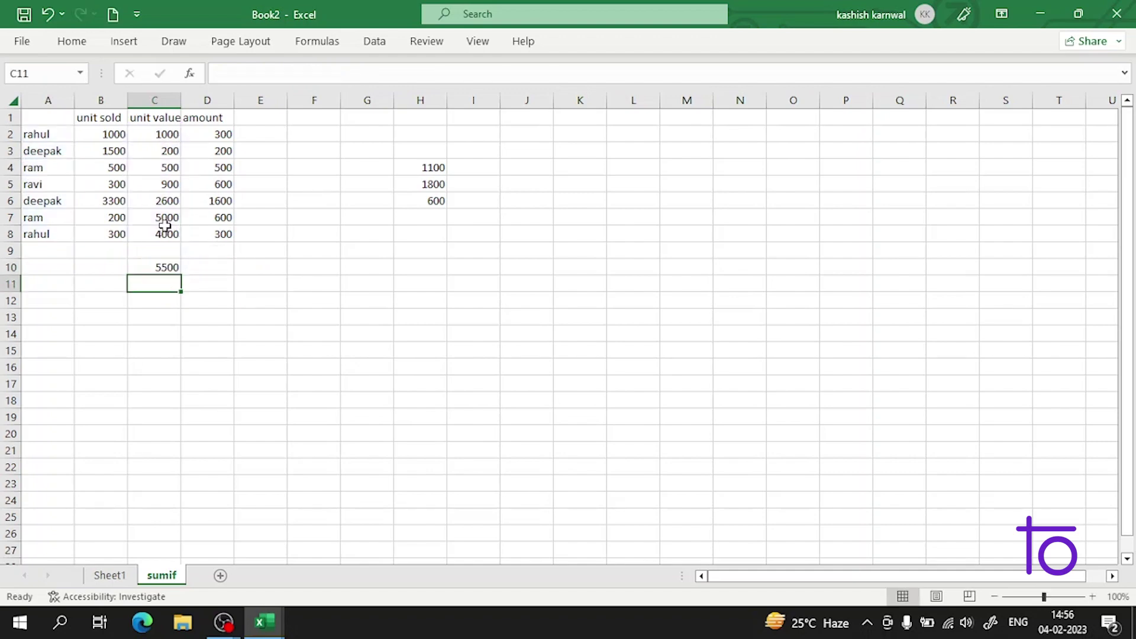
left_click(166, 268)
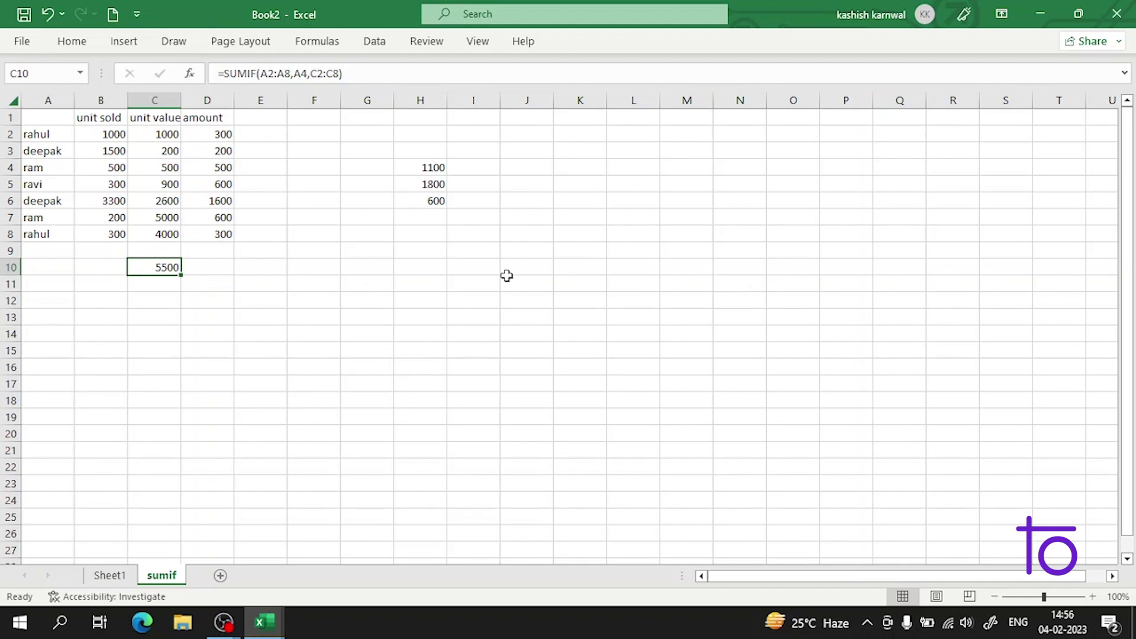
Step: Enter =SUMIF(A2:A8,"r",D2:D8) in E10 to sum amounts using the letter r as the criterion
key("Right")
key("Right")
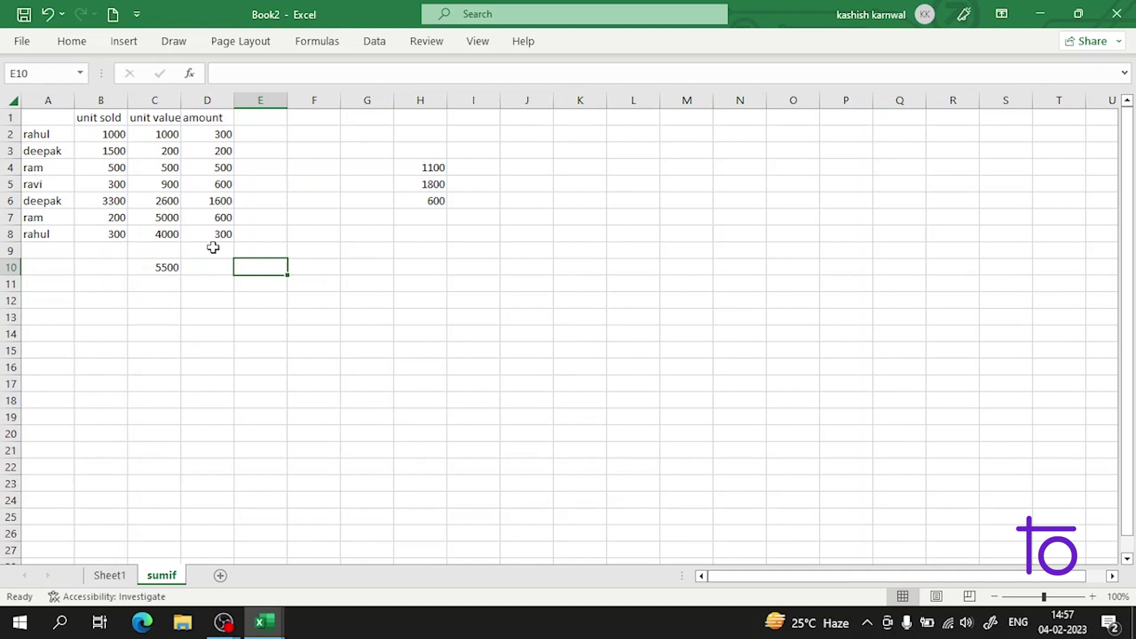
double_click(262, 268)
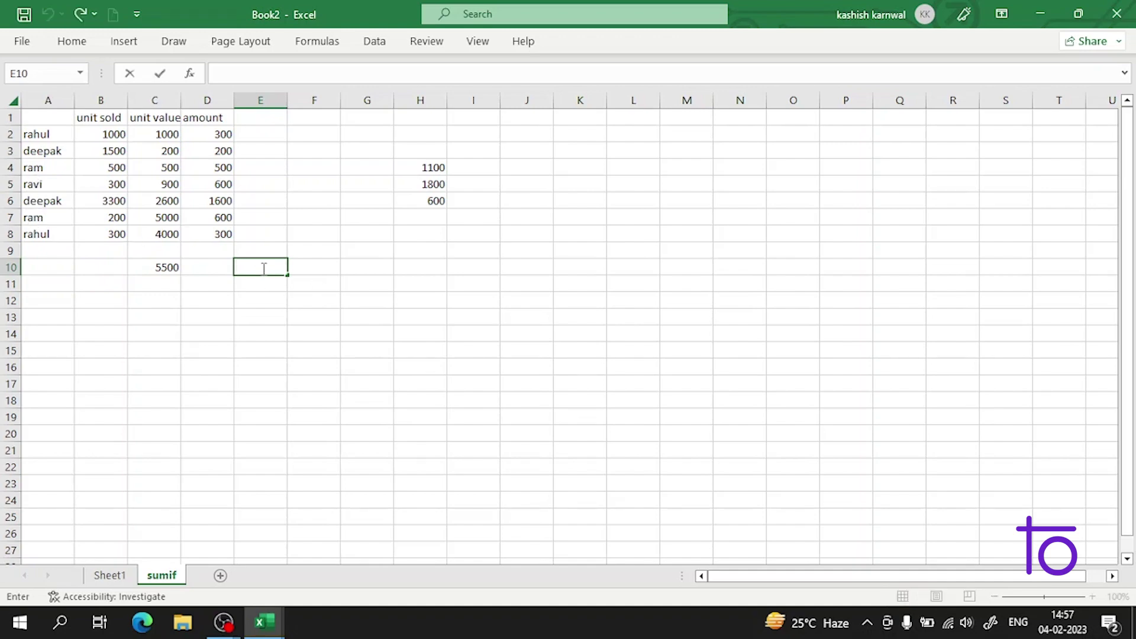
type("=sum")
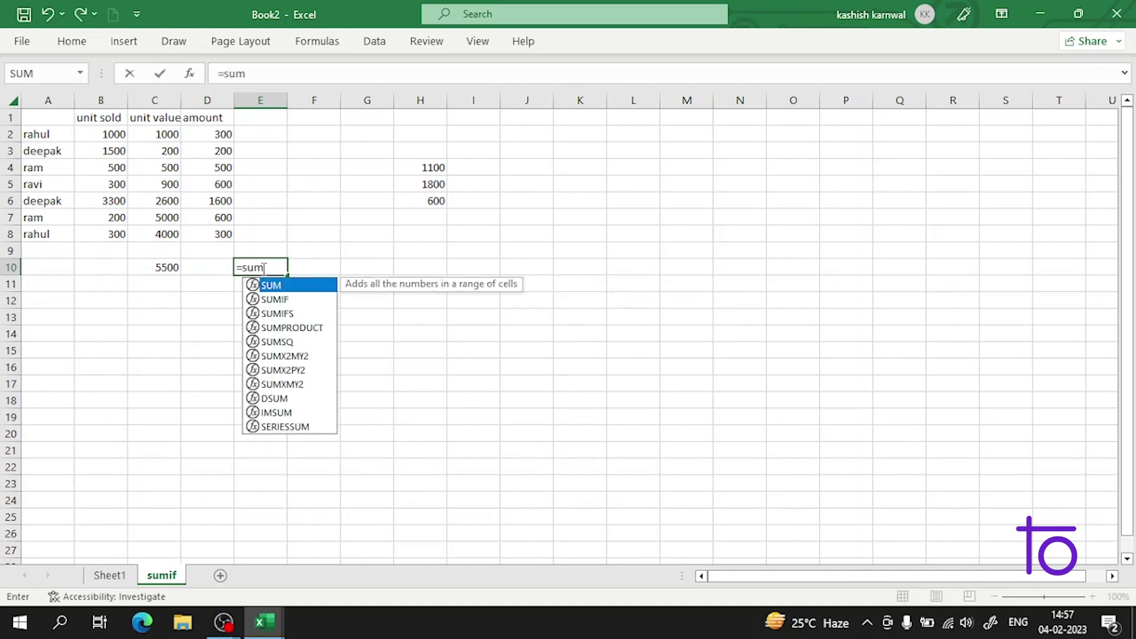
double_click(255, 300)
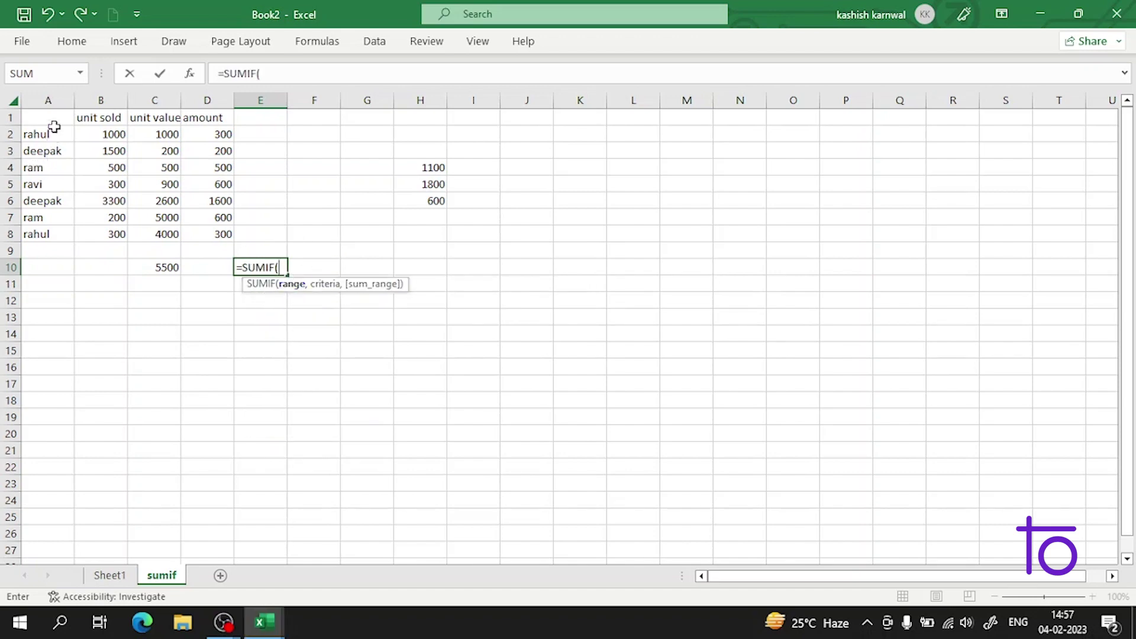
left_click_drag(56, 133, 76, 232)
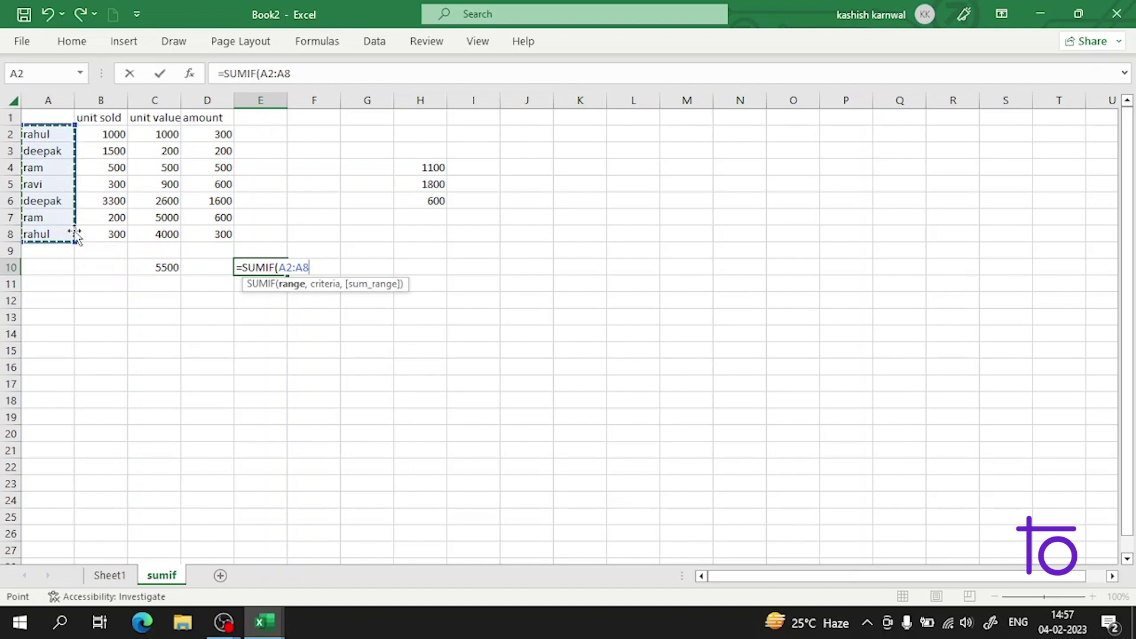
type(",")
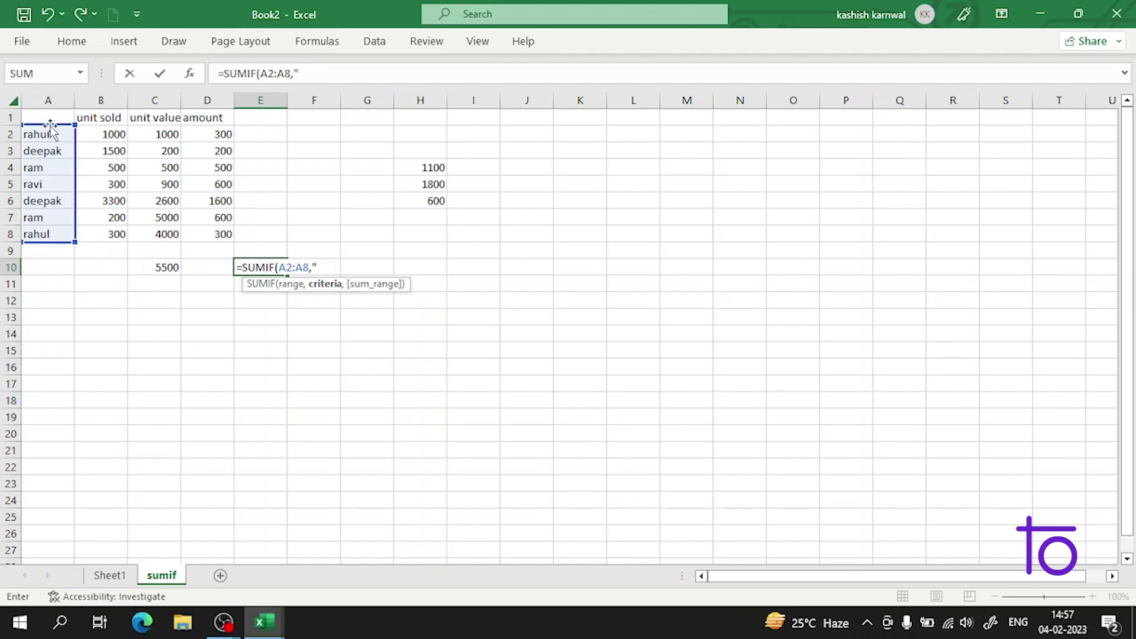
type("\"")
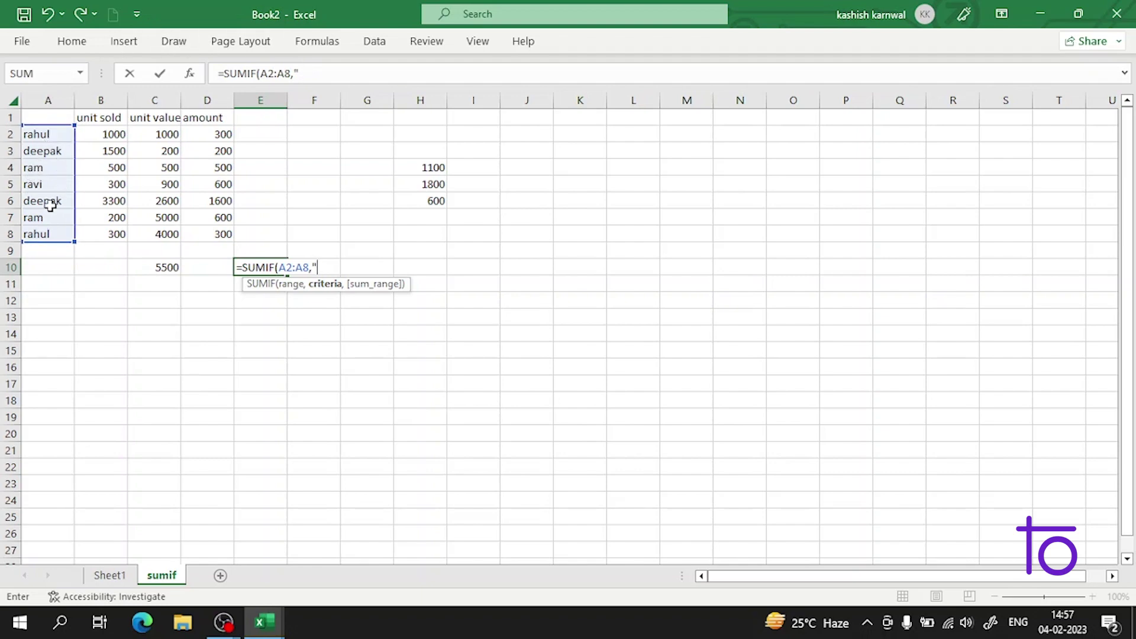
type("r\",")
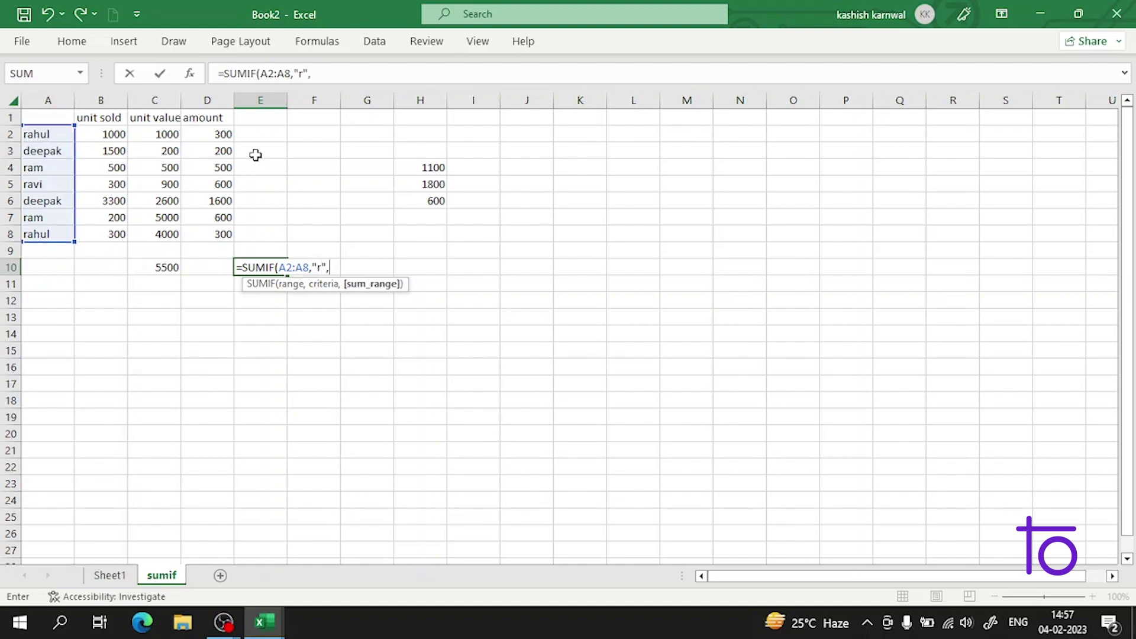
left_click_drag(210, 134, 236, 235)
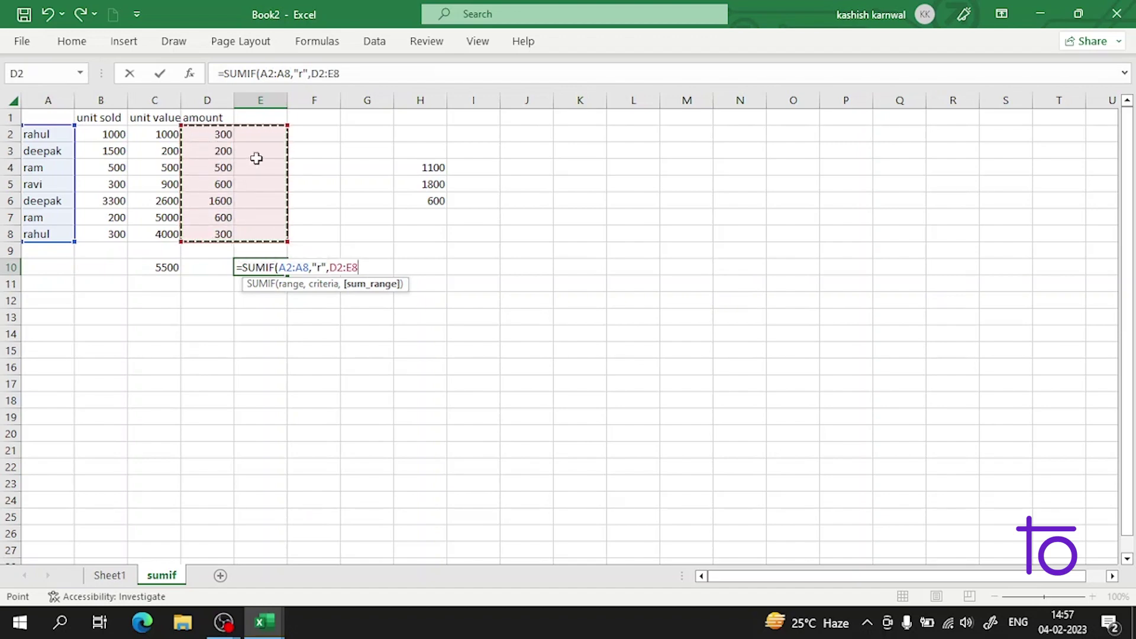
left_click(313, 151)
left_click_drag(228, 136, 232, 223)
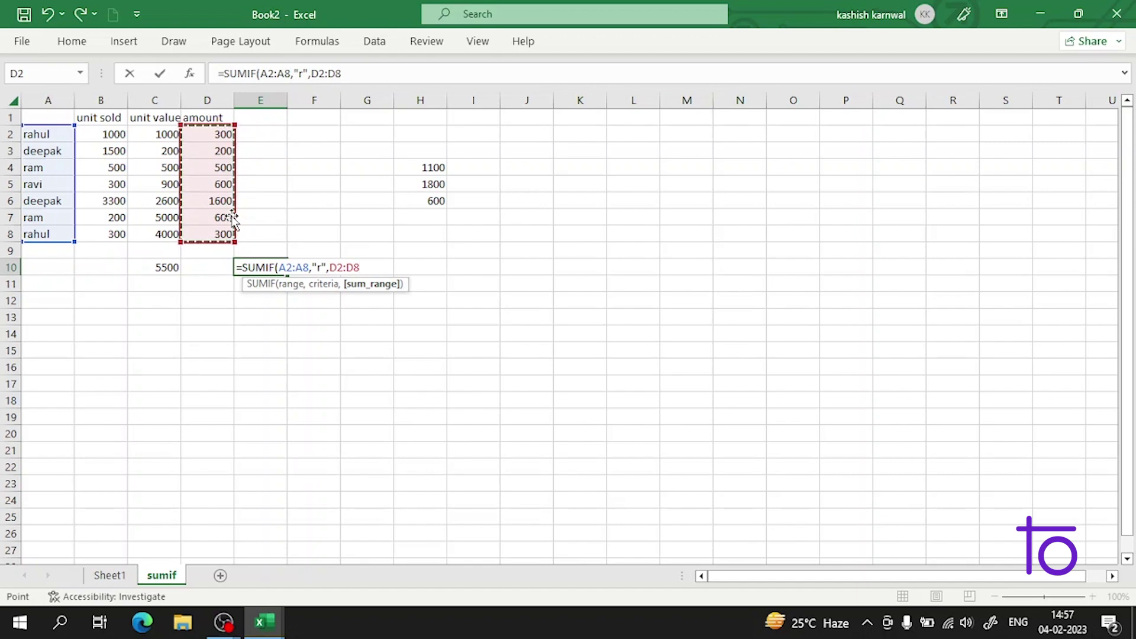
key("Return")
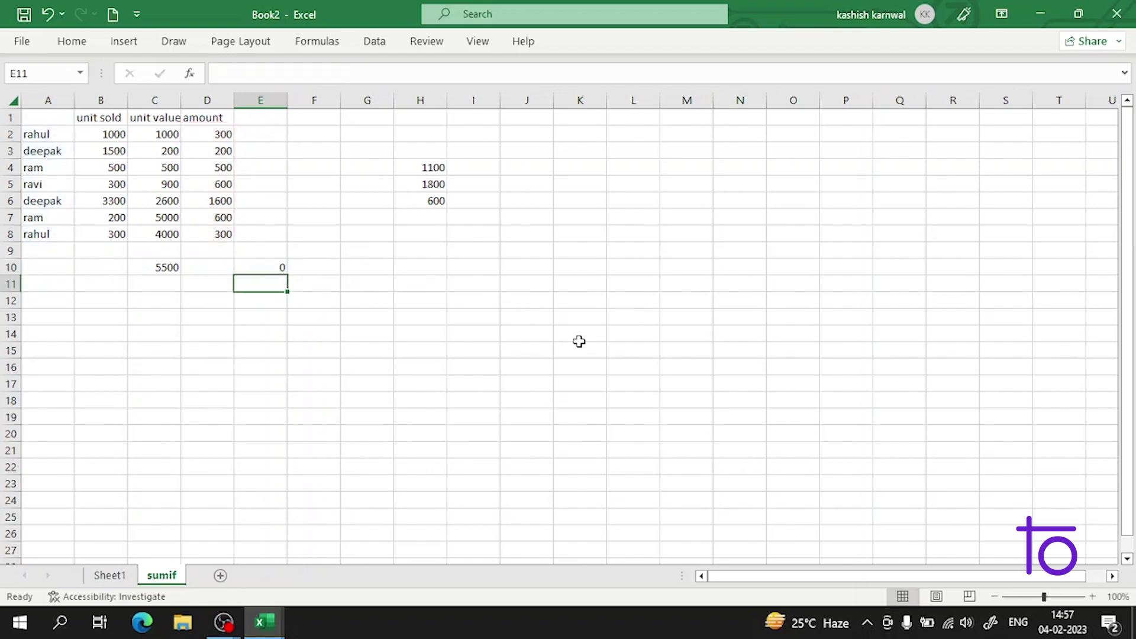
double_click(269, 267)
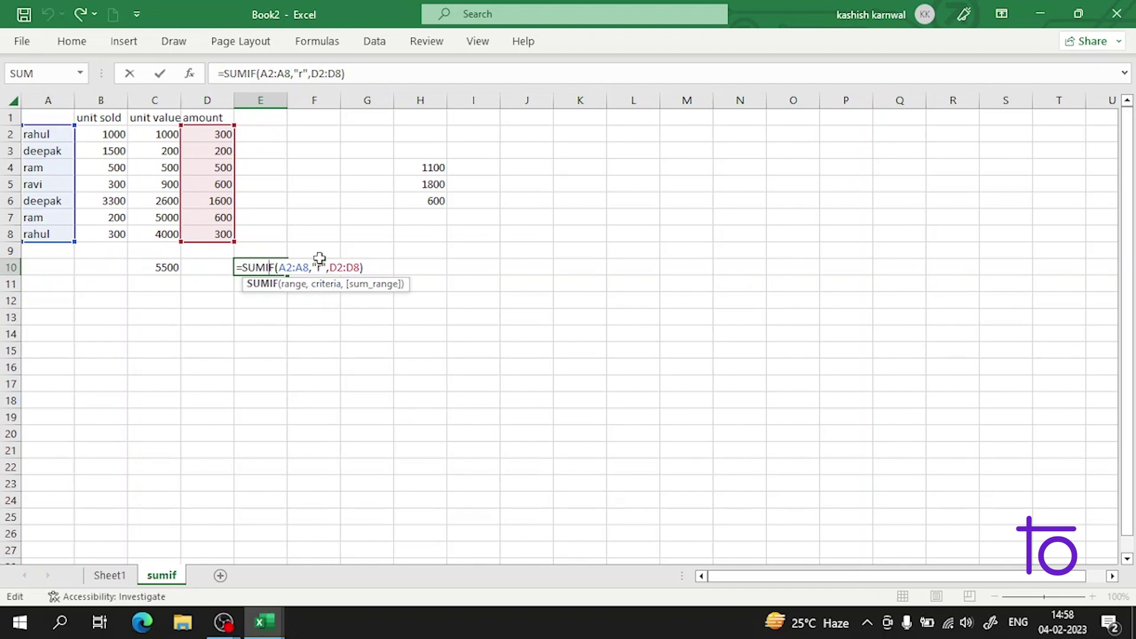
left_click(325, 265)
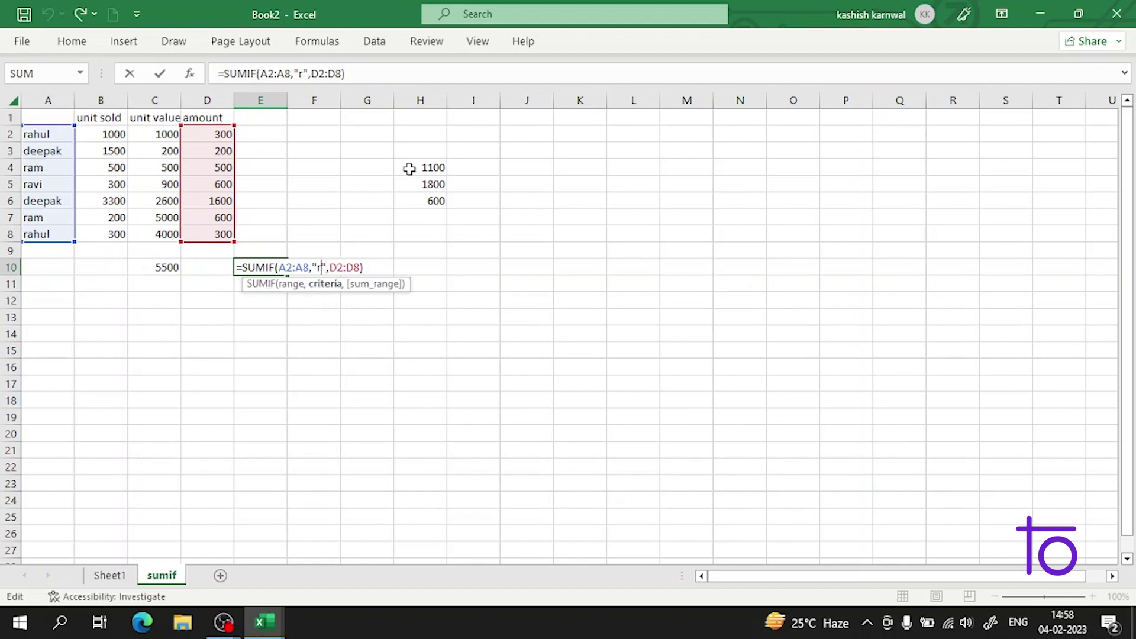
type("*")
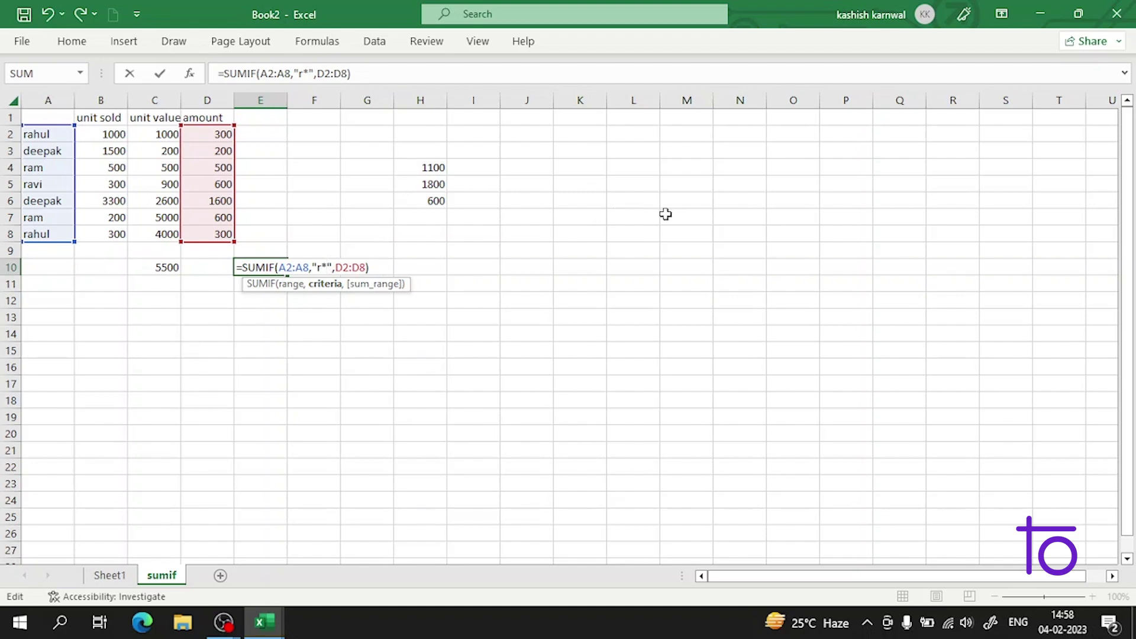
key("Escape")
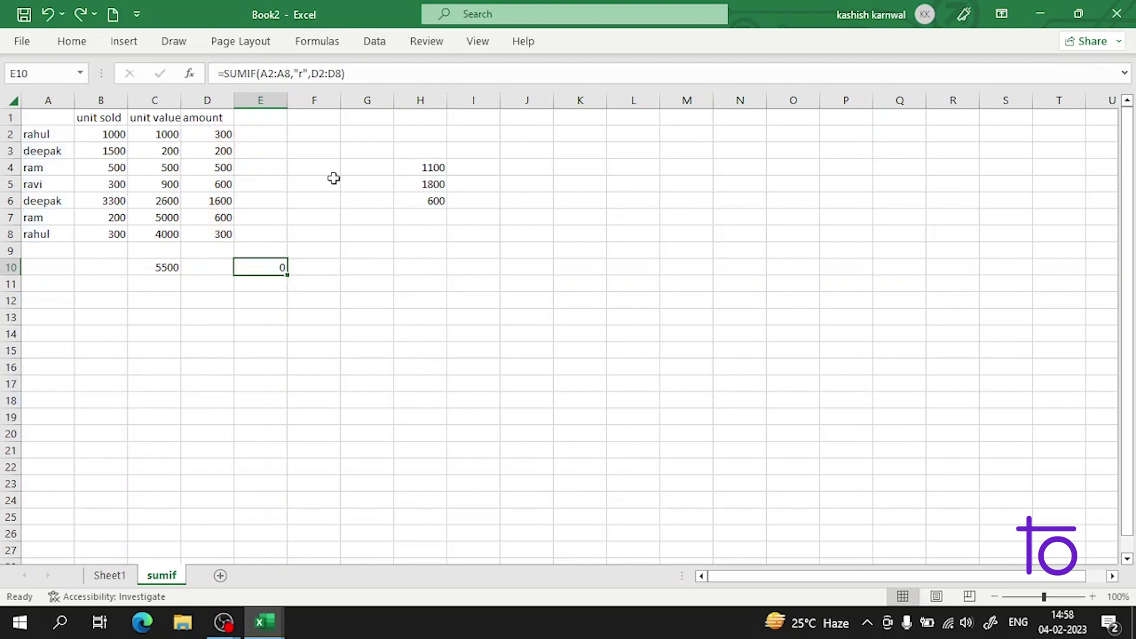
Step: Change the criterion in the E10 SUMIF formula to "r*" to total amounts for all names starting with r
double_click(269, 268)
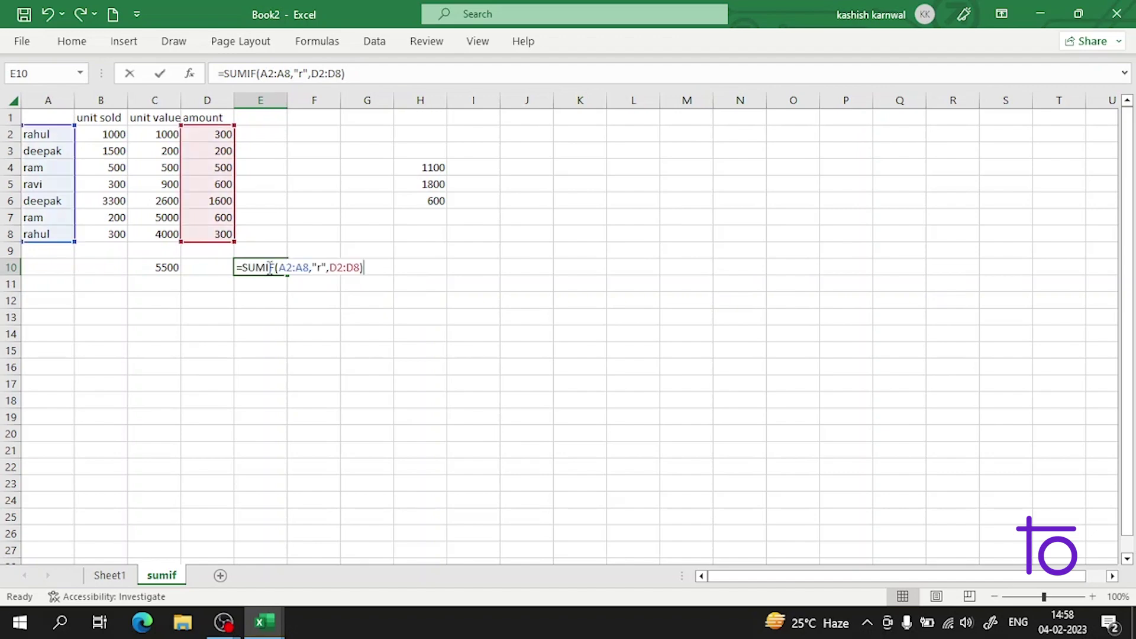
left_click(323, 268)
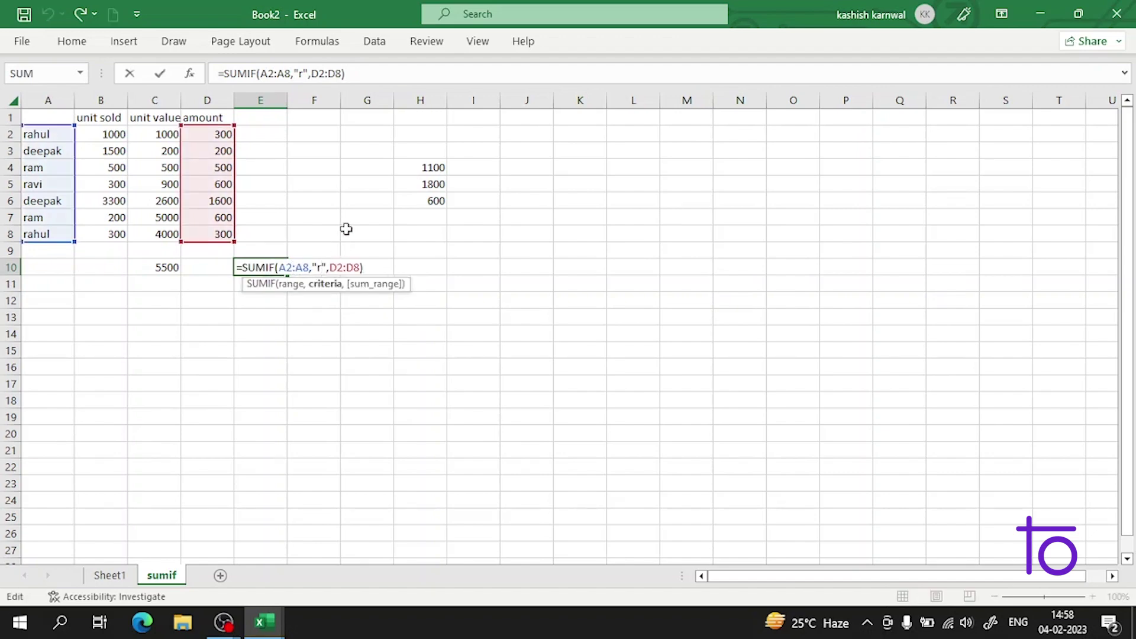
type("*")
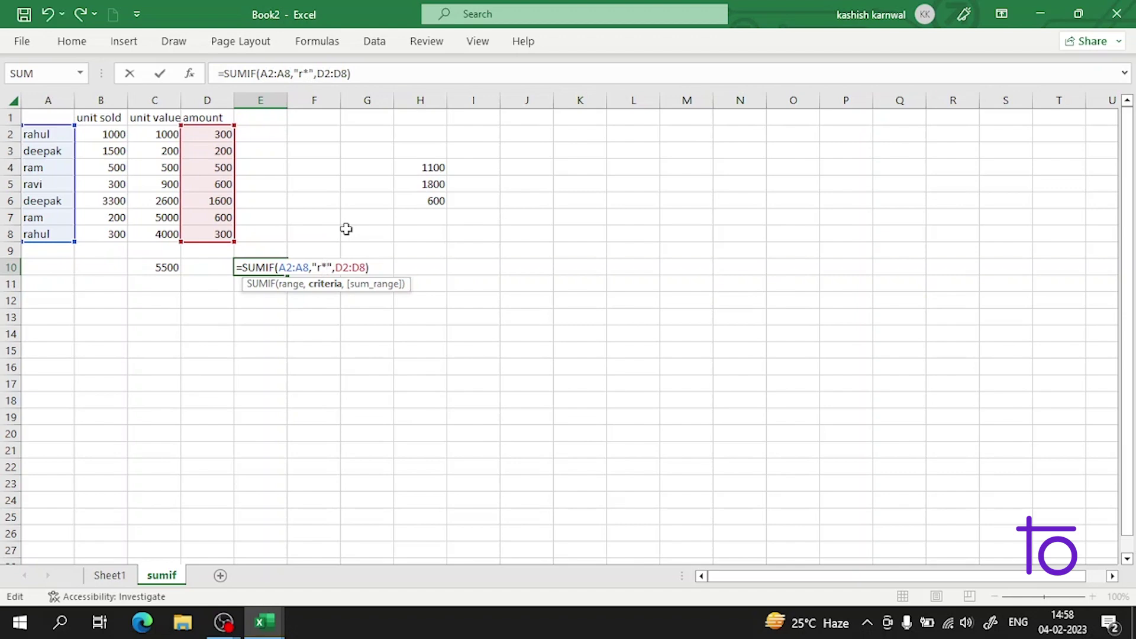
key("Return")
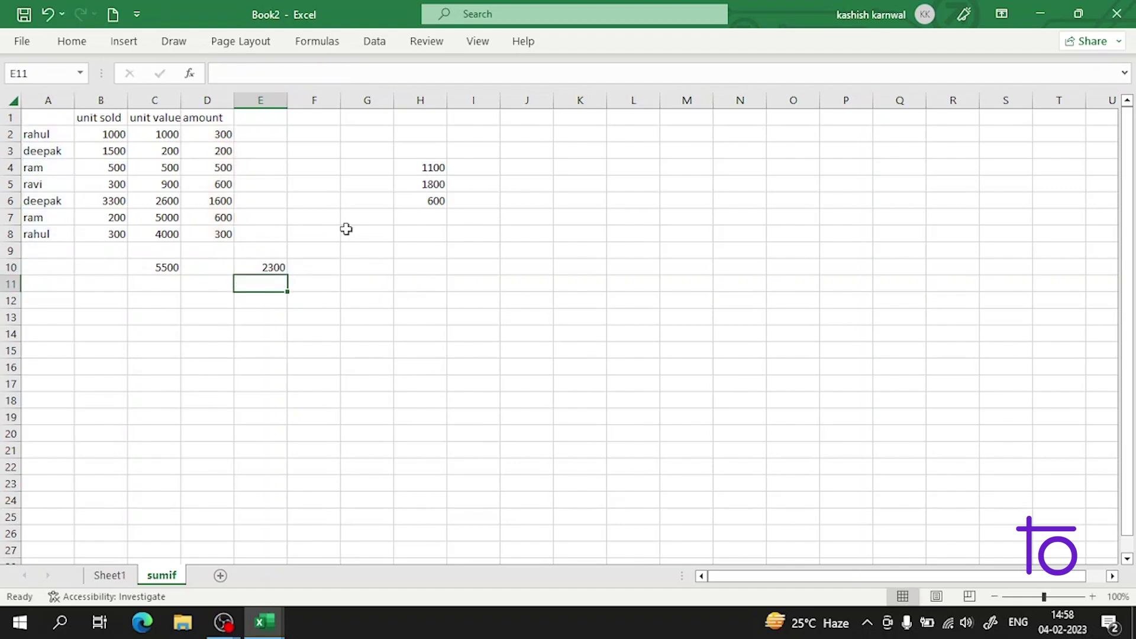
left_click(282, 267)
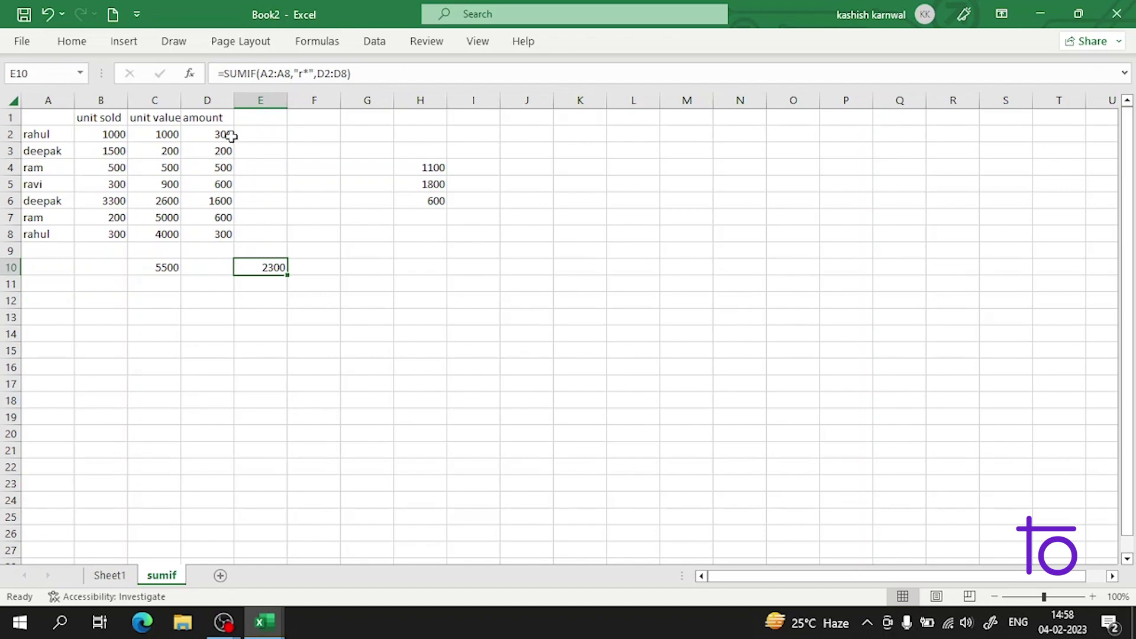
Step: Change the E10 SUMIF criterion to "d*" and check the total against the matching amounts in D3 and D6
double_click(276, 267)
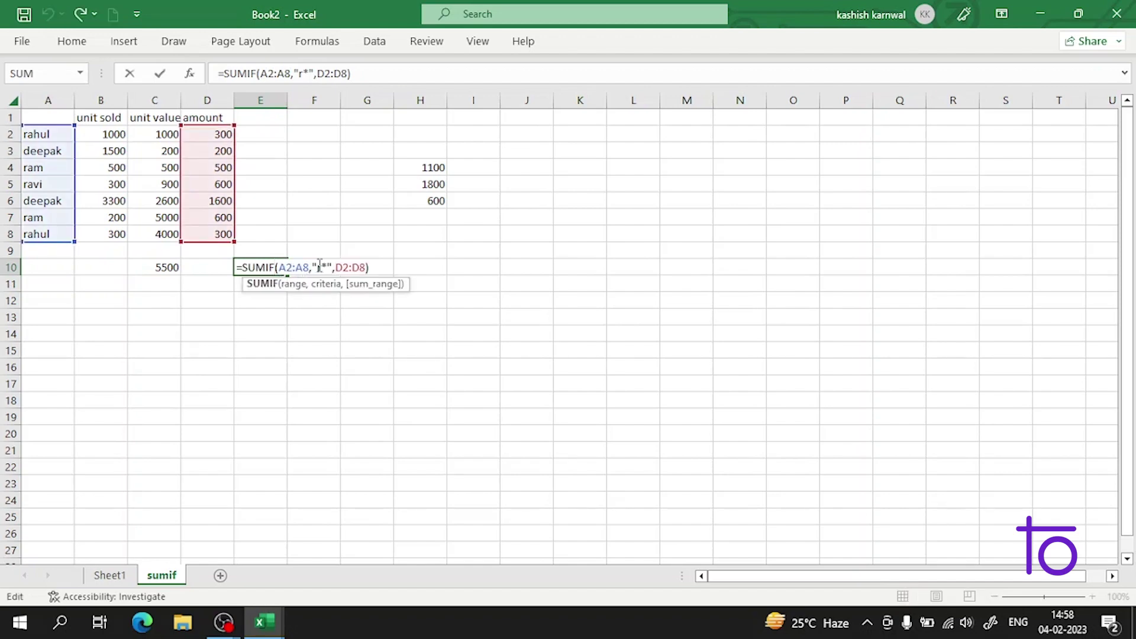
left_click(320, 267)
key("BackSpace")
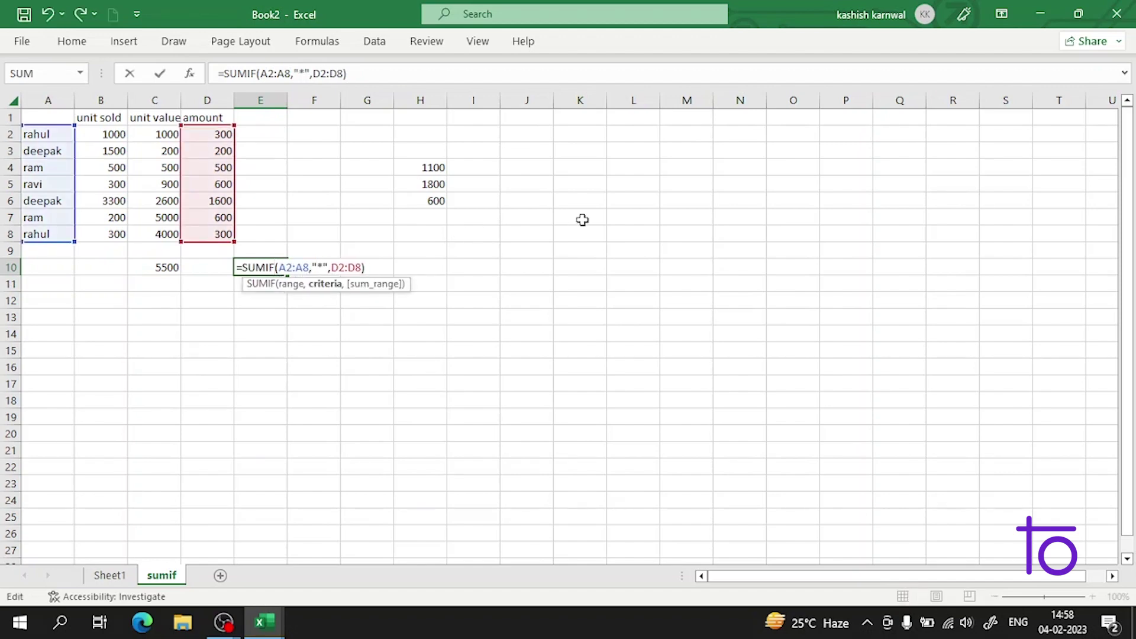
type("d")
key("Return")
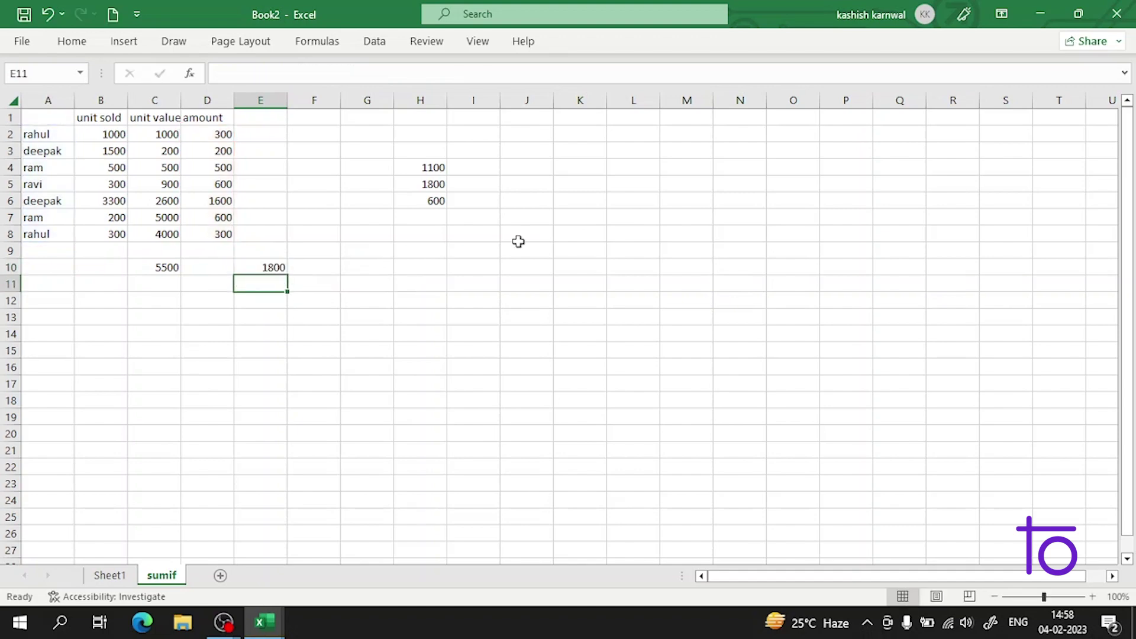
left_click(205, 205)
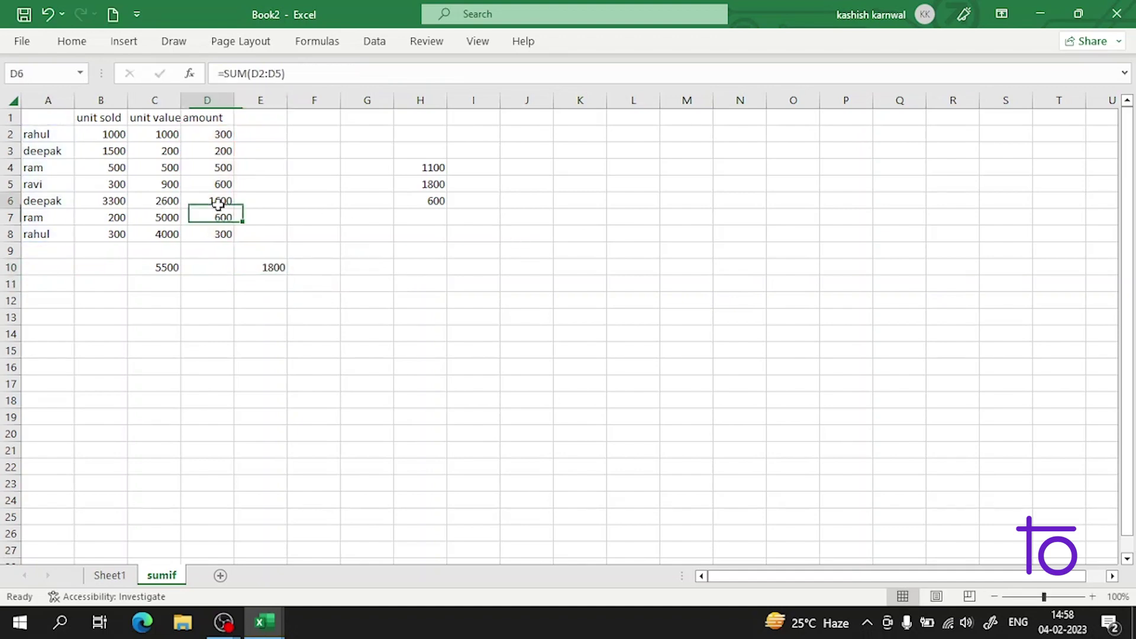
left_click(228, 152)
left_click(219, 198)
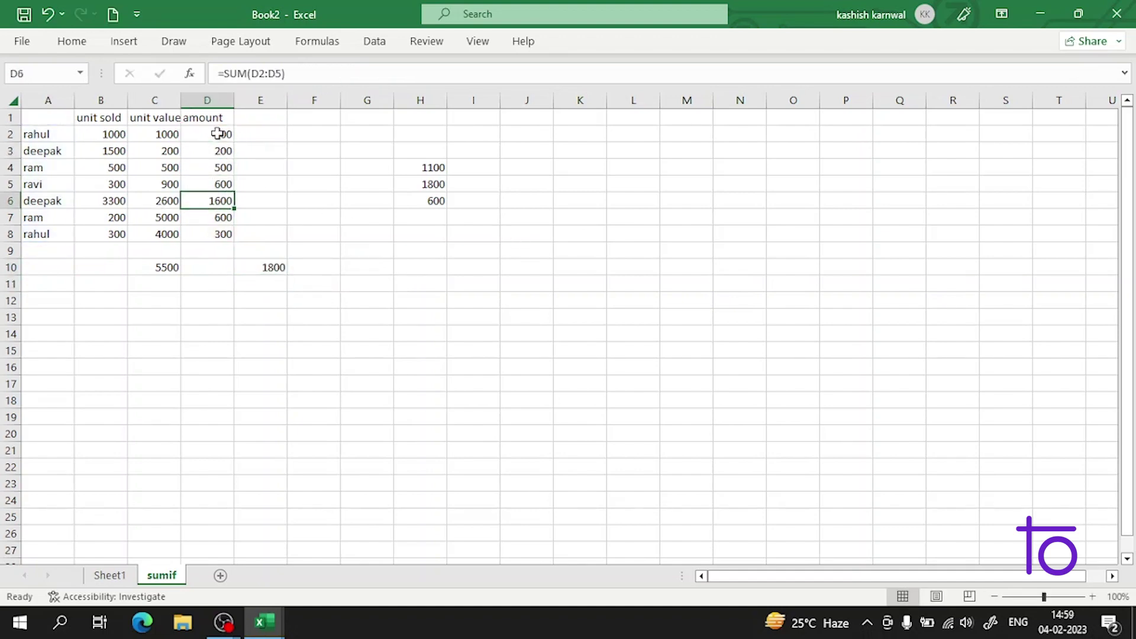
left_click(223, 152)
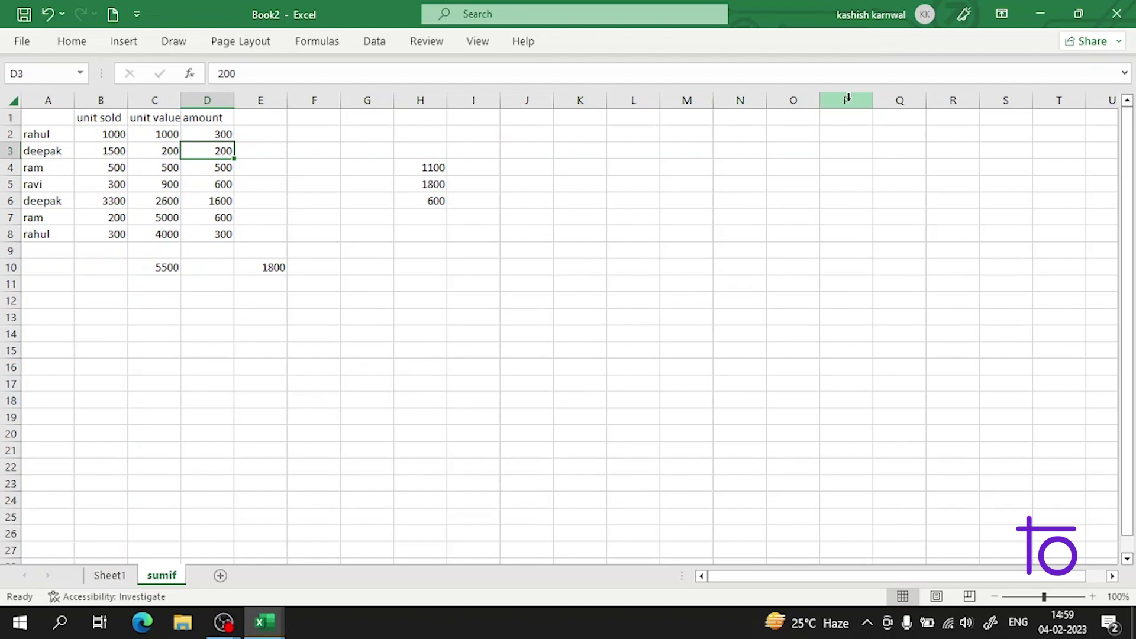
left_click(420, 168)
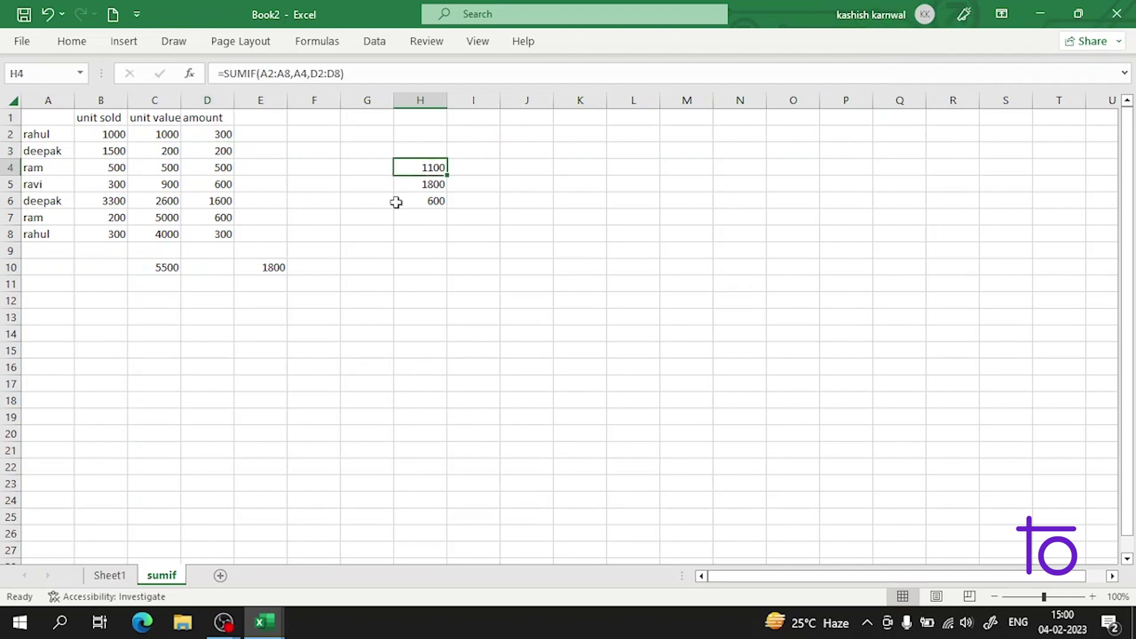
left_click(255, 131)
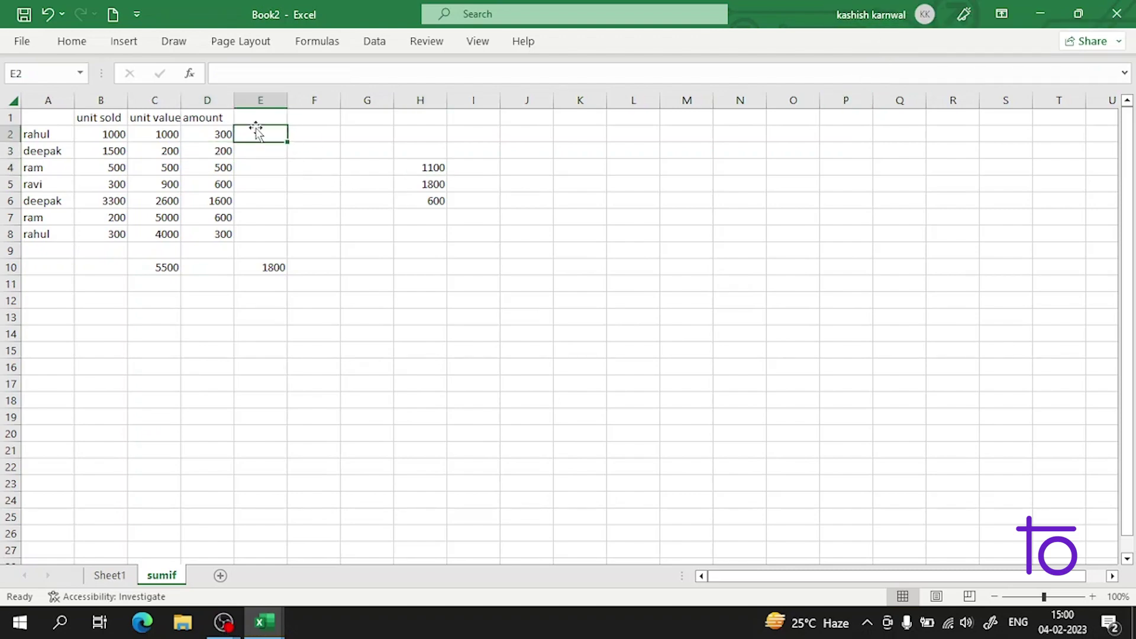
left_click(325, 169)
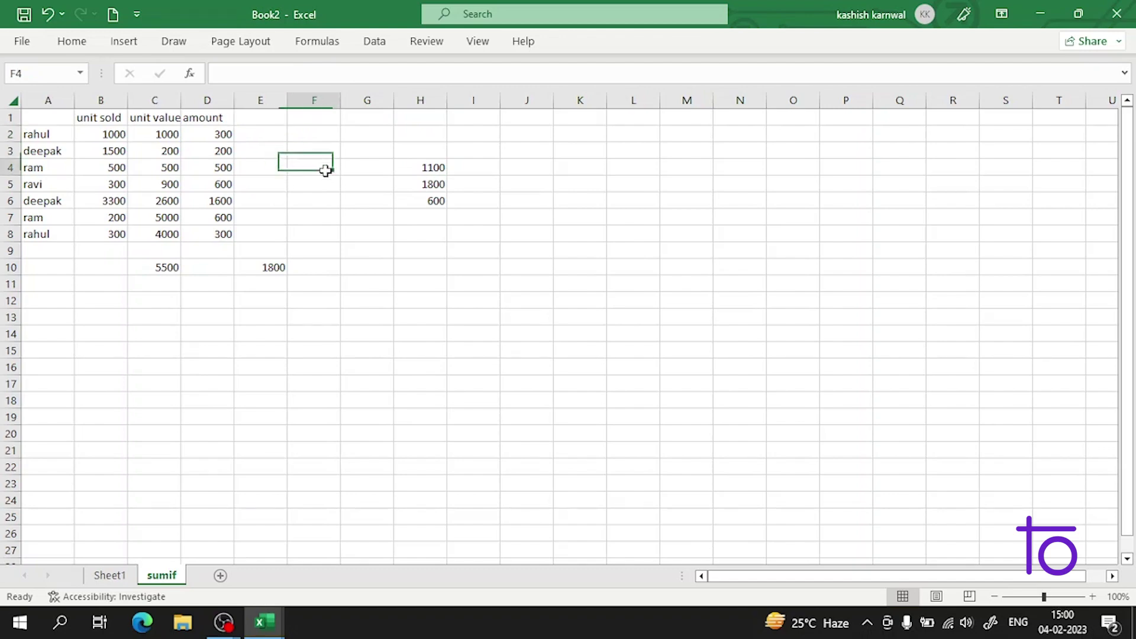
left_click(102, 575)
left_click(151, 318)
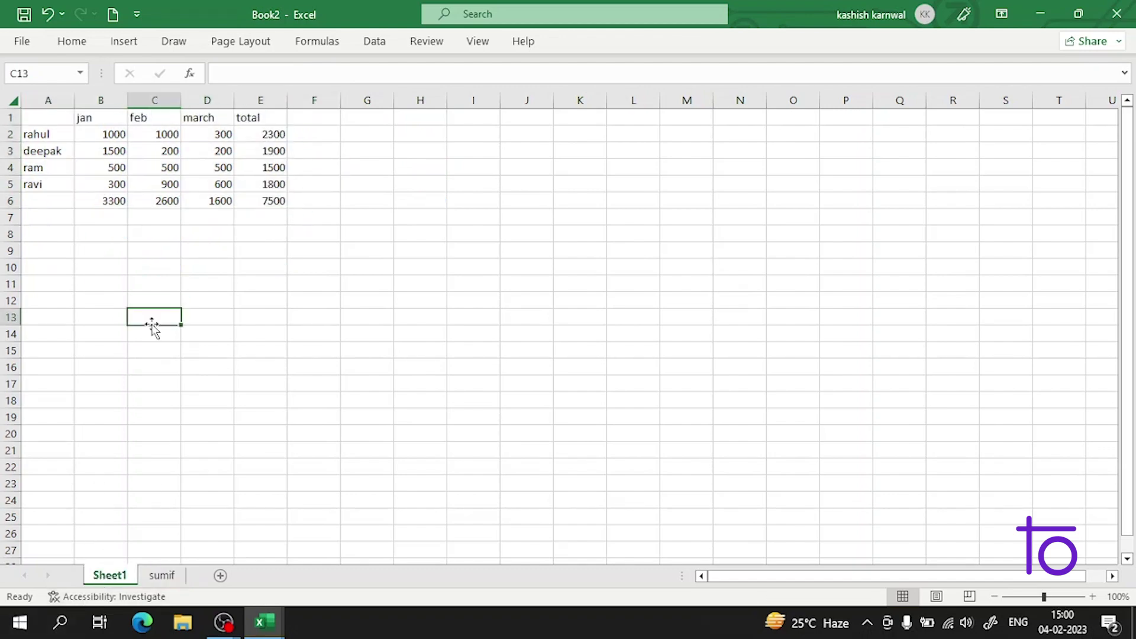
left_click(169, 578)
Step: On Sheet1, enter =SUM(E2:E6) in E7 below the total column and check the range the formula uses
left_click(120, 580)
left_click(263, 232)
left_click(266, 214)
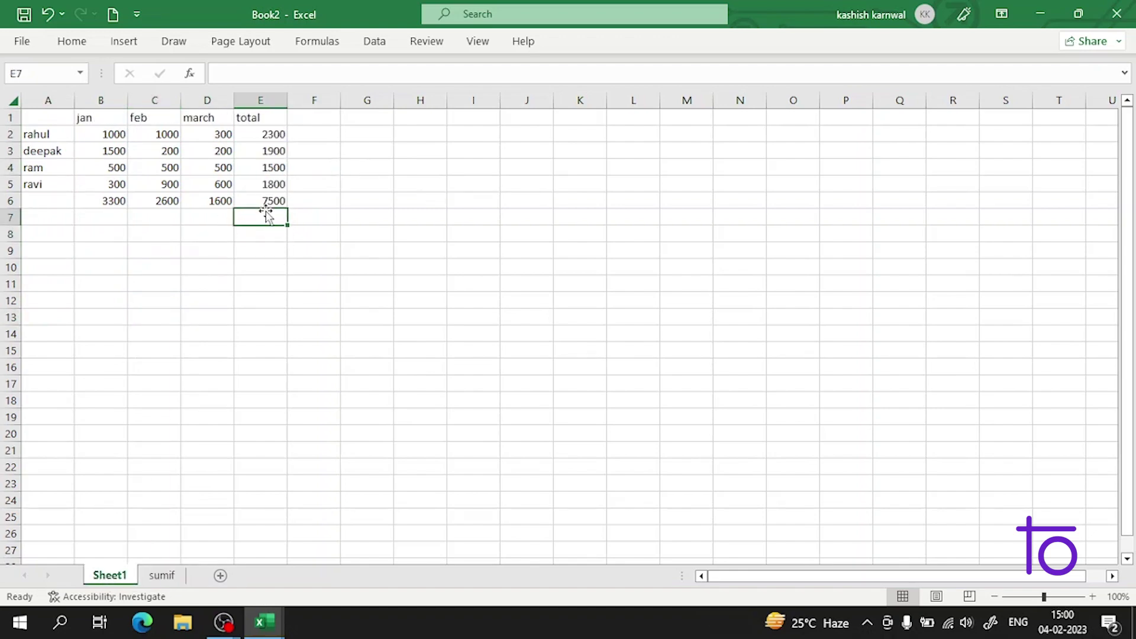
type("=")
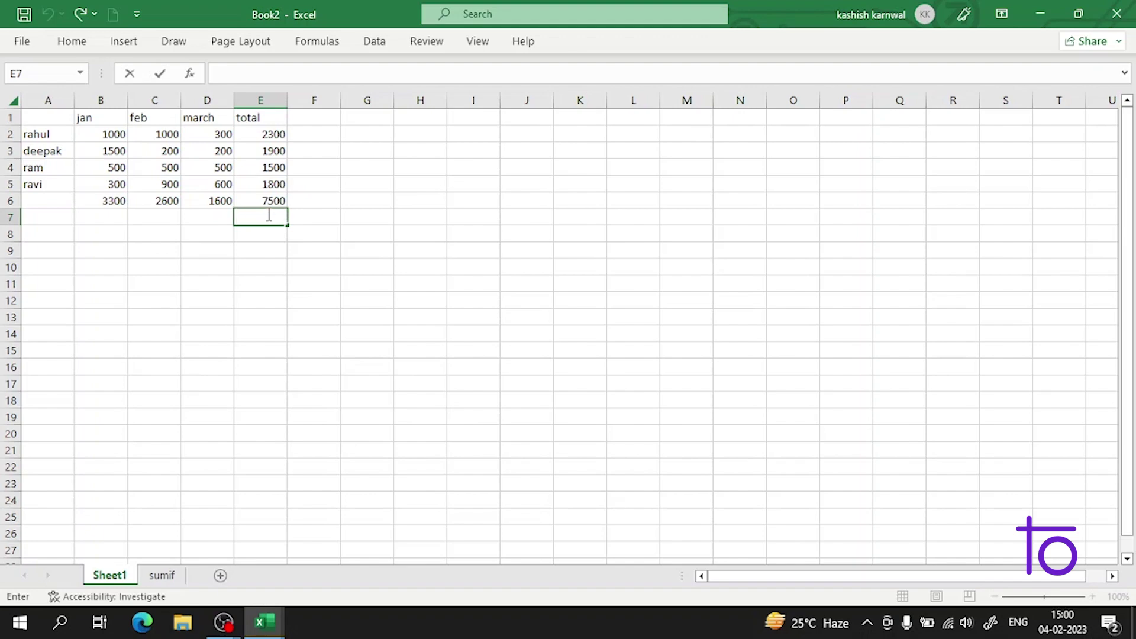
type("=sum")
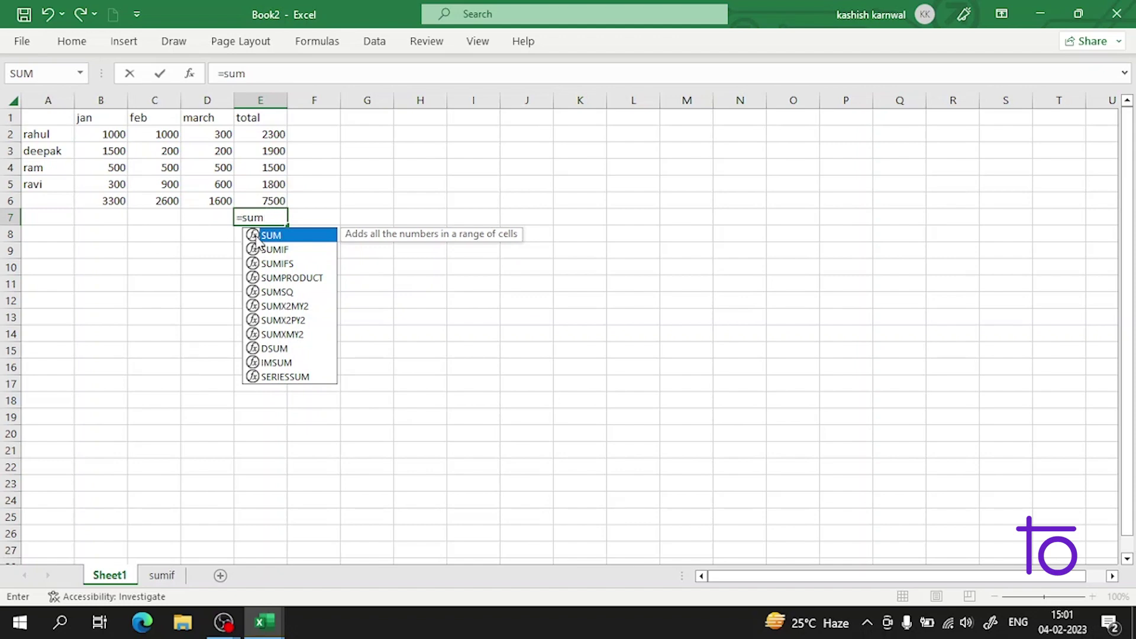
double_click(269, 235)
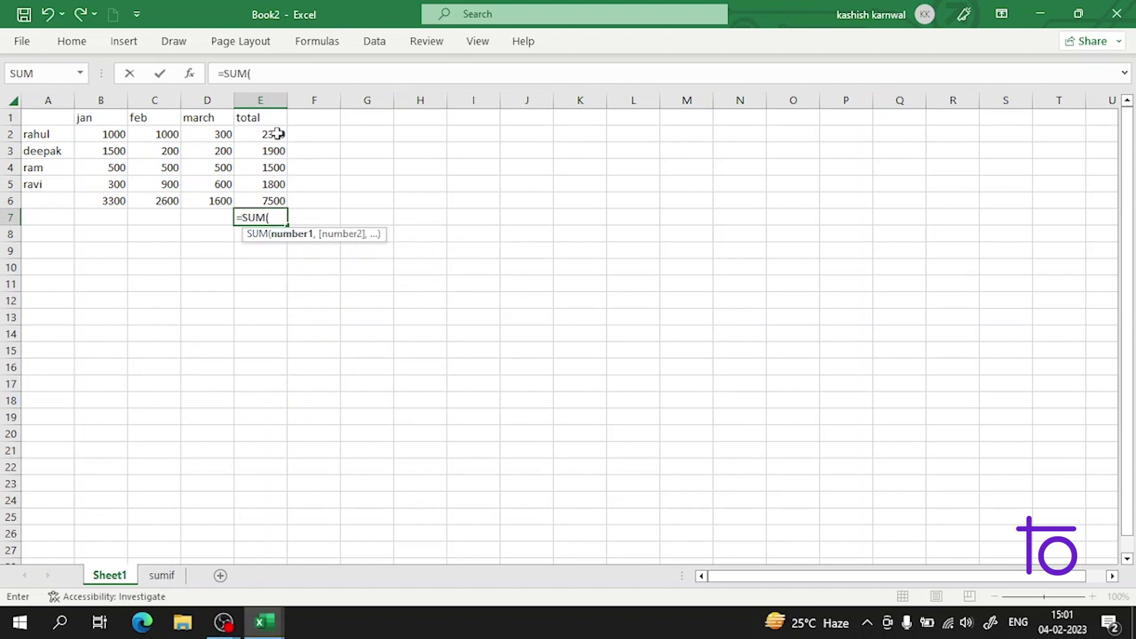
left_click_drag(274, 134, 288, 197)
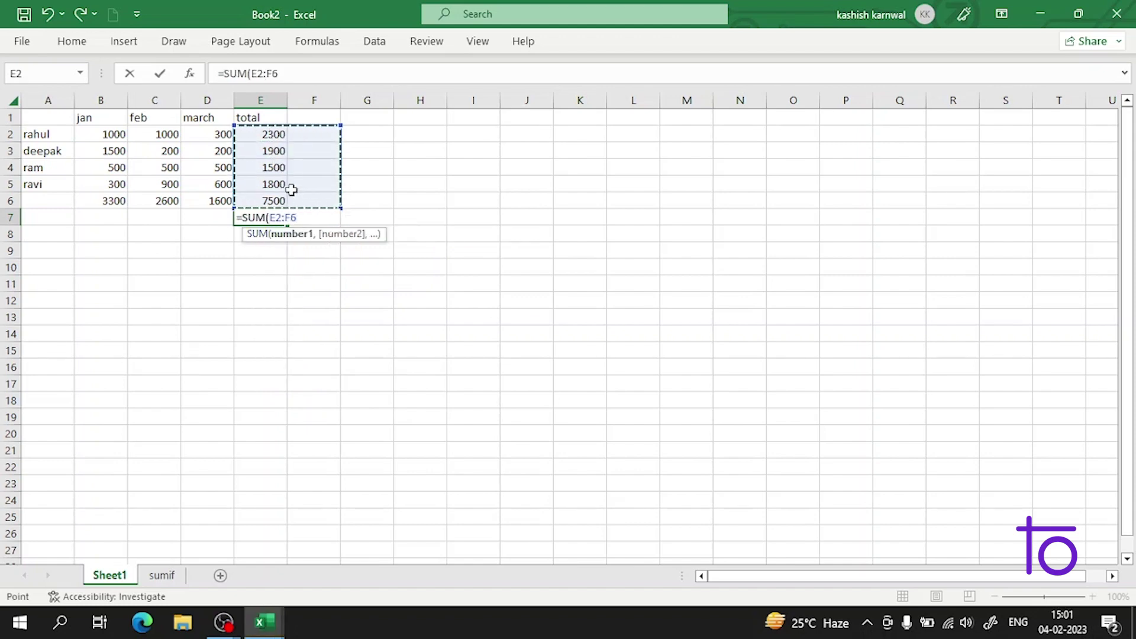
left_click(367, 167)
left_click_drag(269, 137, 282, 200)
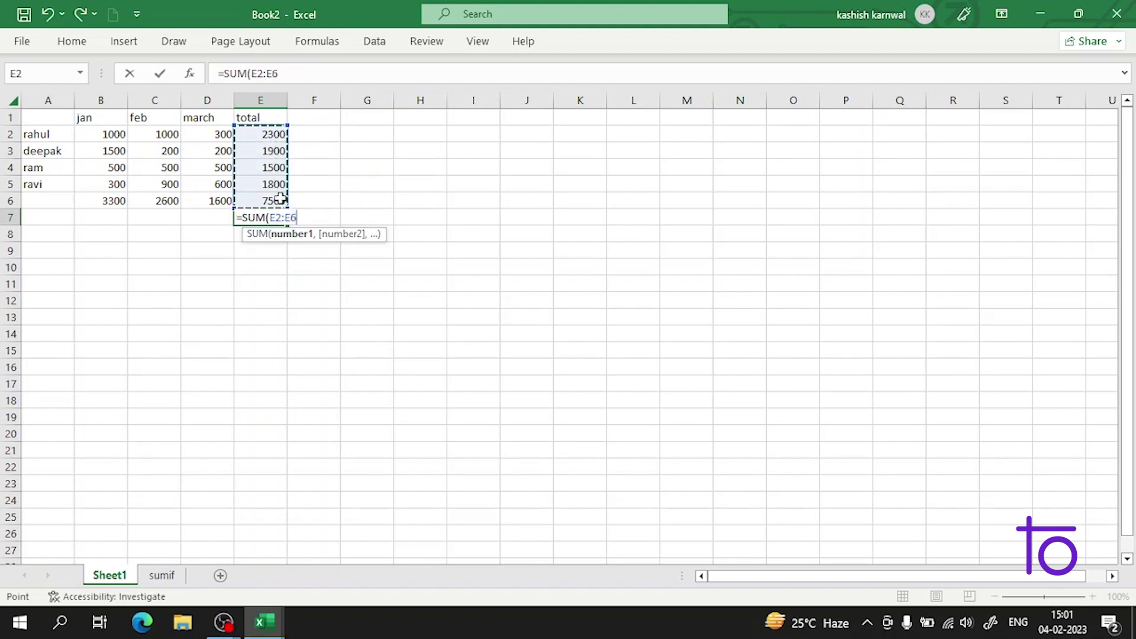
key("Return")
double_click(279, 217)
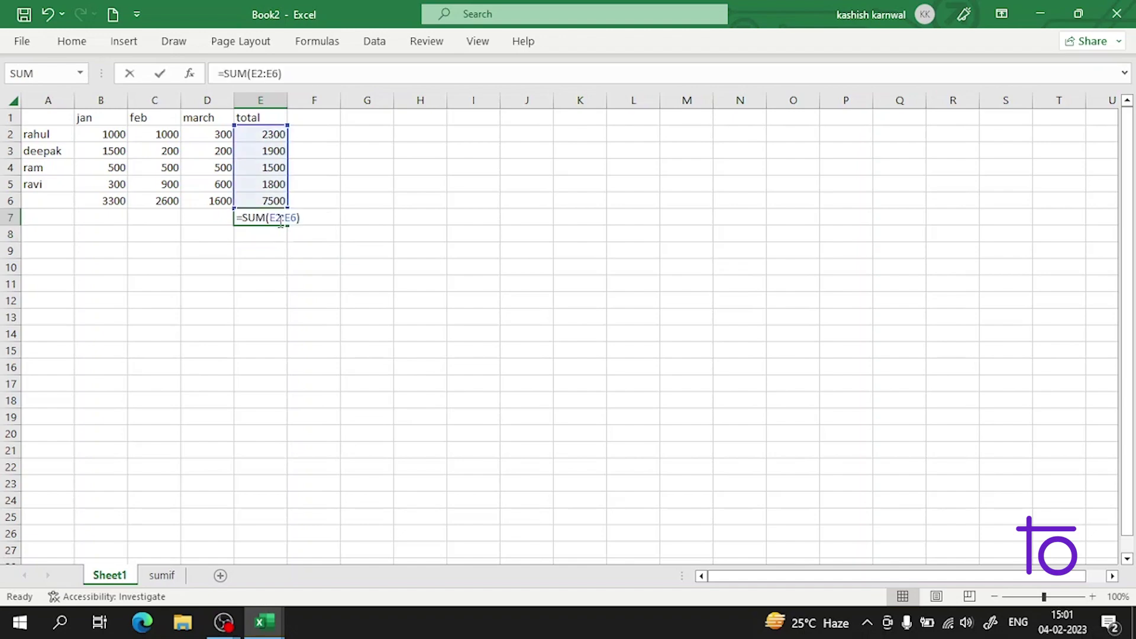
left_click(318, 206)
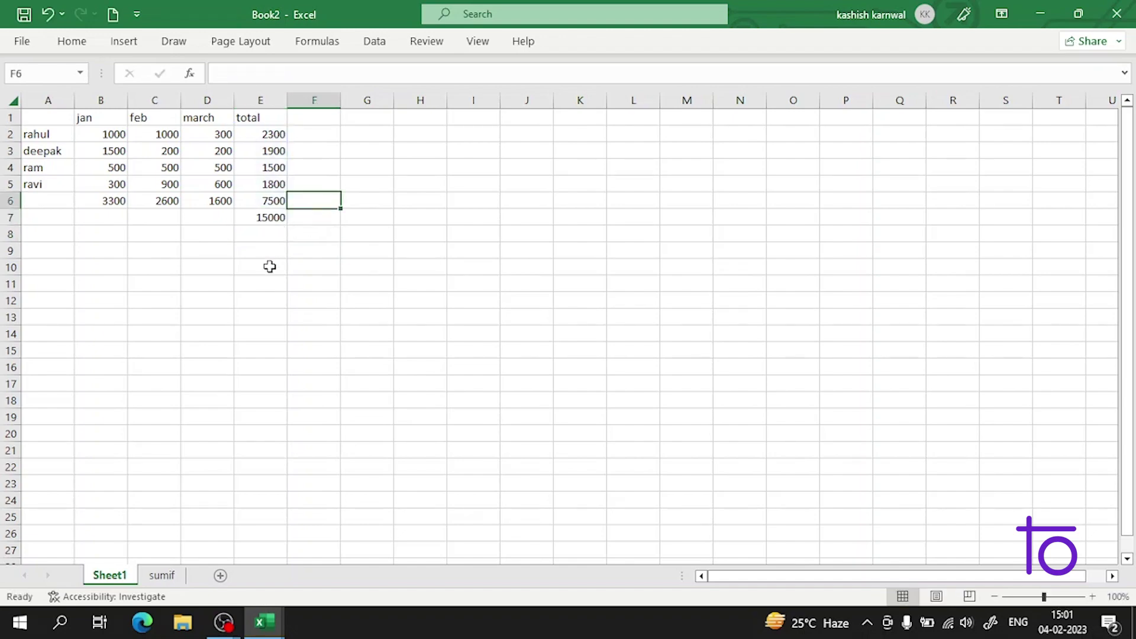
Step: Return to the sumif sheet and select an empty cell beside the SUMIF results in column H
left_click(162, 575)
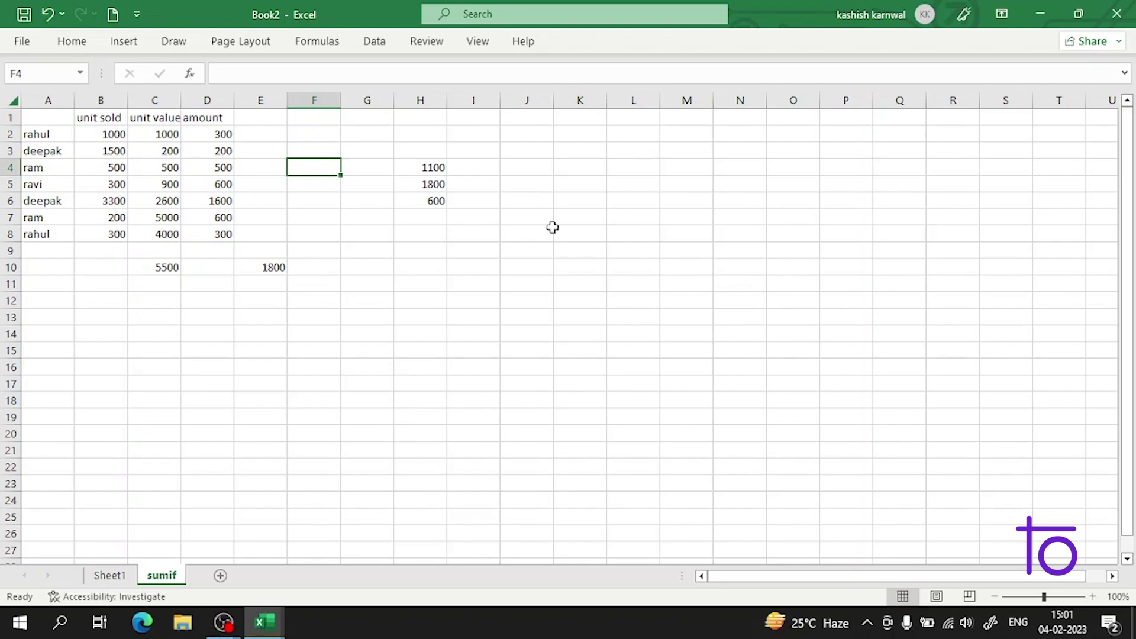
left_click(476, 149)
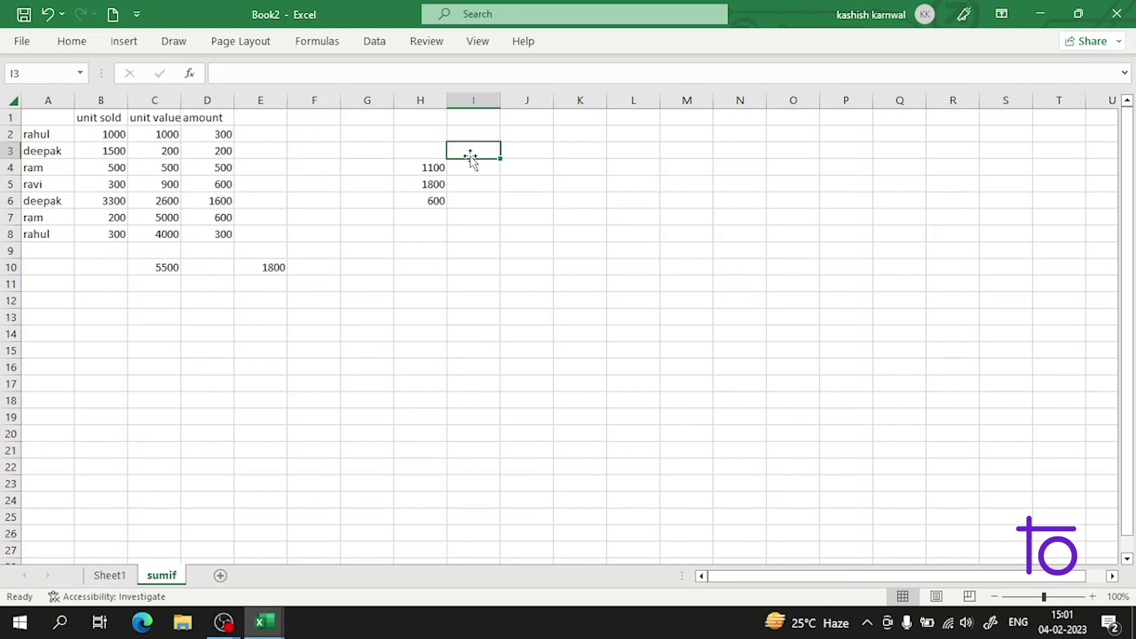
left_click(431, 152)
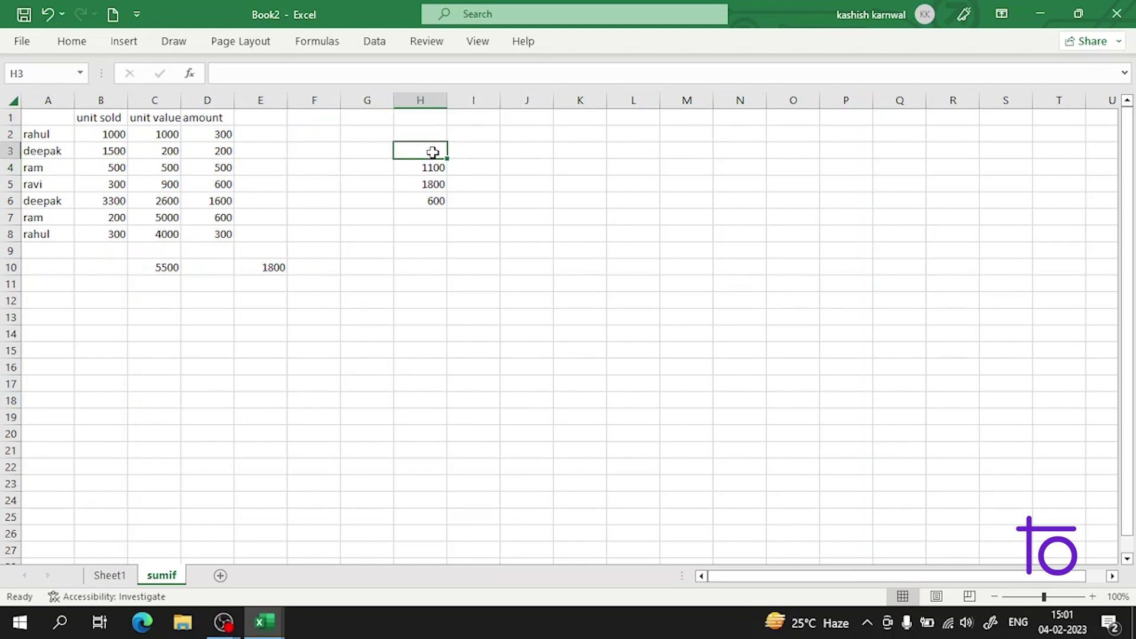
left_click(527, 150)
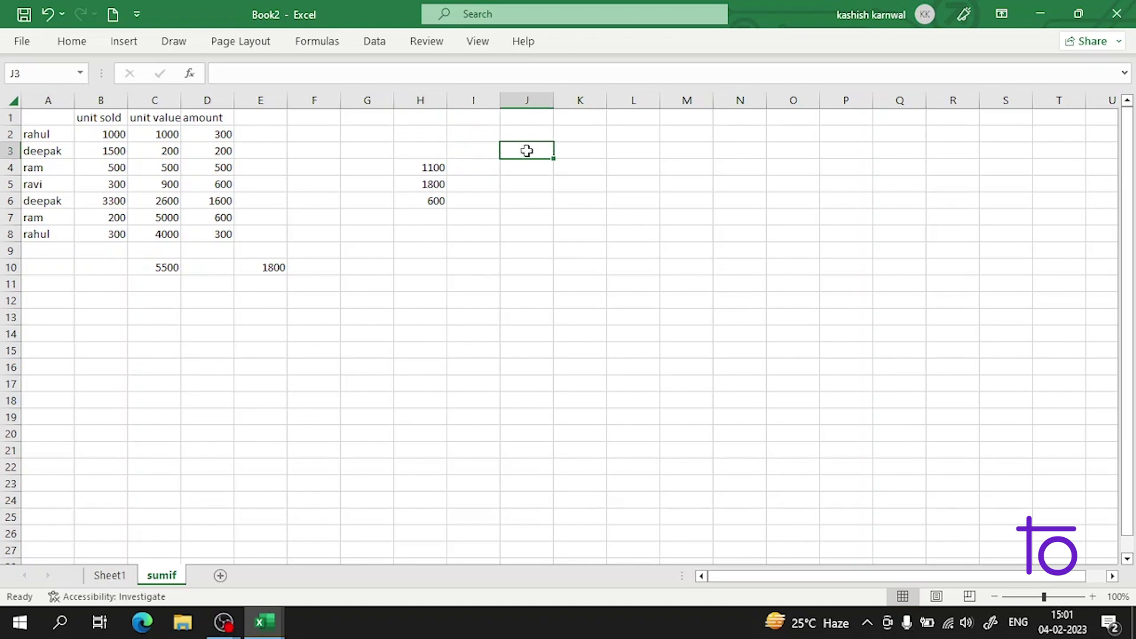
left_click(479, 161)
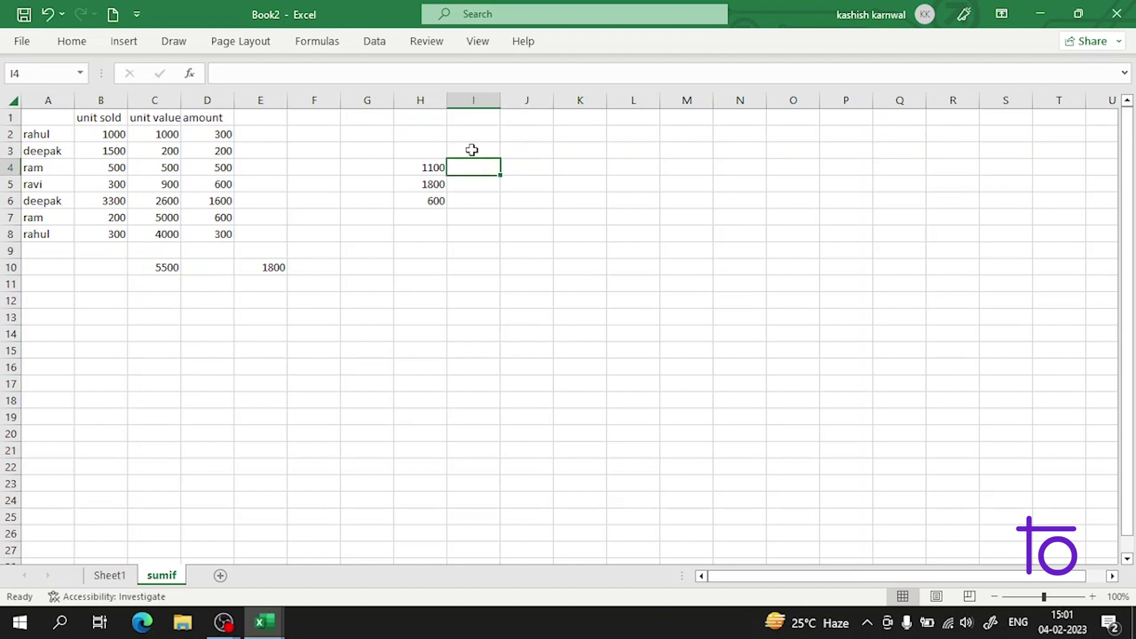